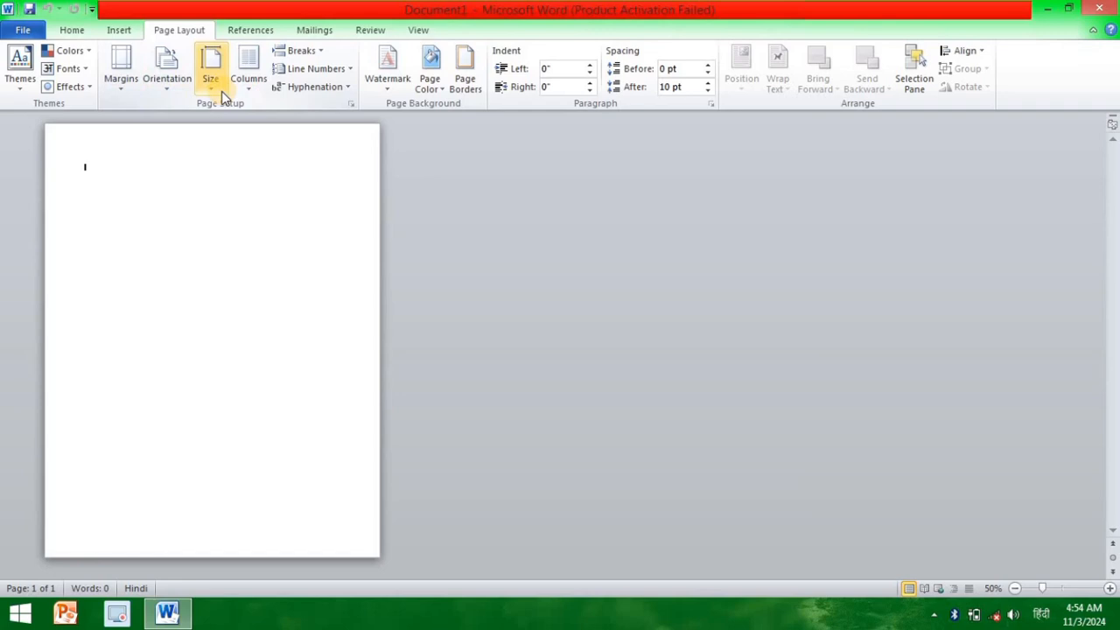
Step: Set the document's paper size to A4
click(222, 91)
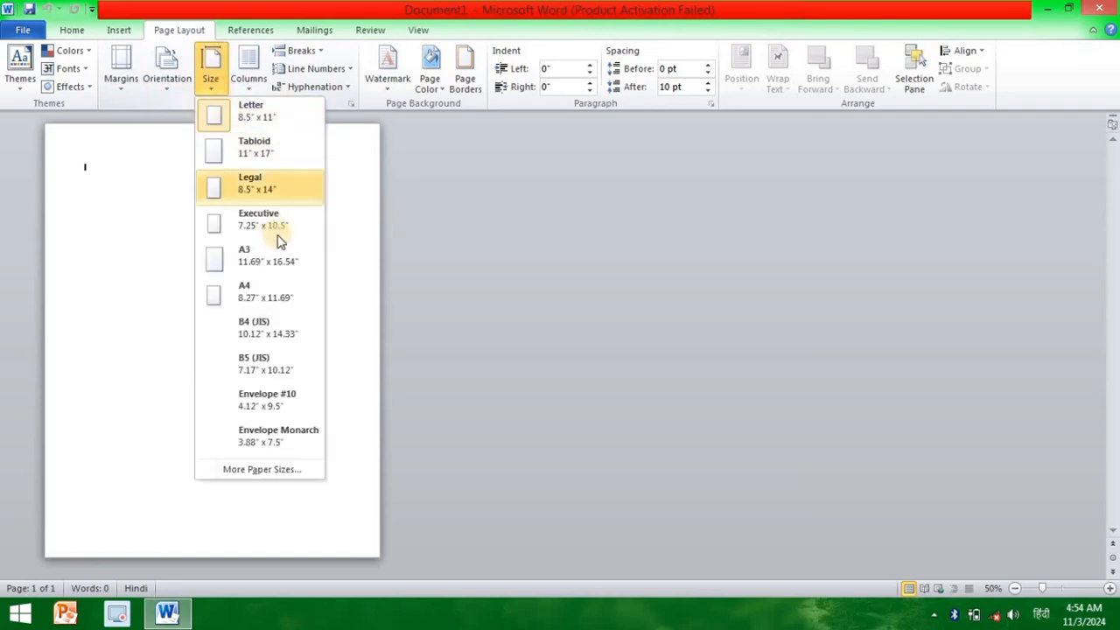
click(277, 286)
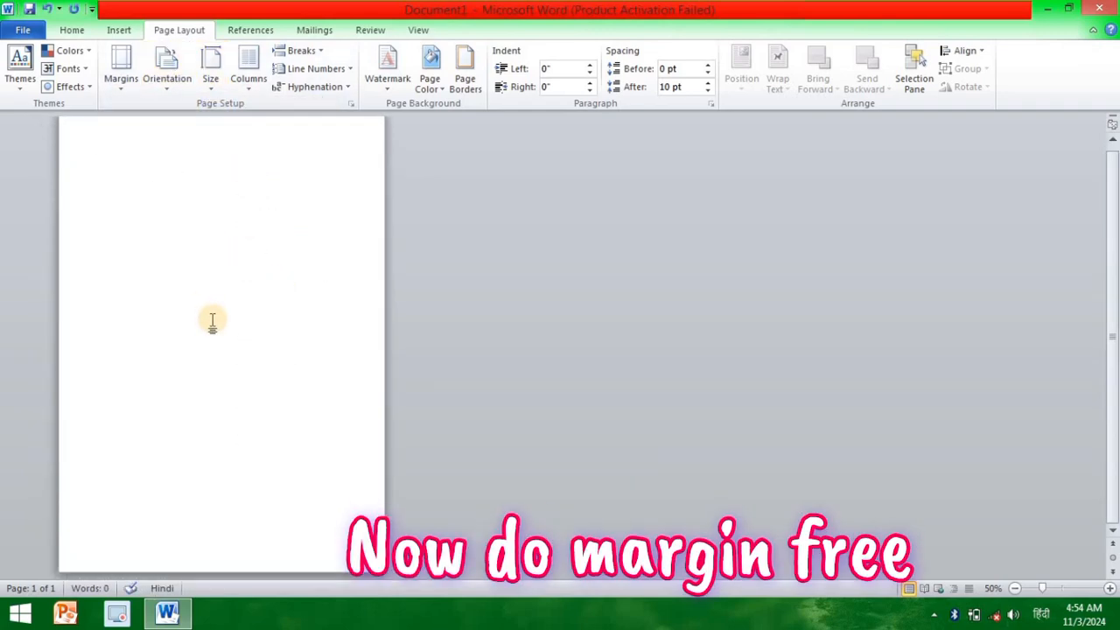
Step: Set all four page margins and the gutter to 0 for the whole document, letting Word fix the margins outside the printable area
click(119, 88)
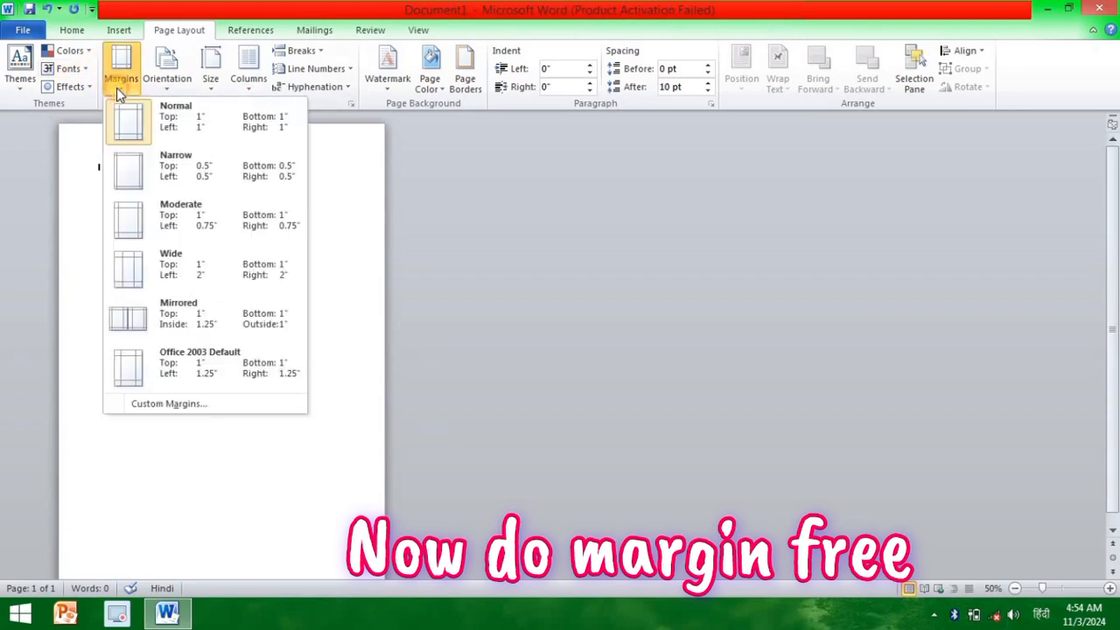
click(192, 405)
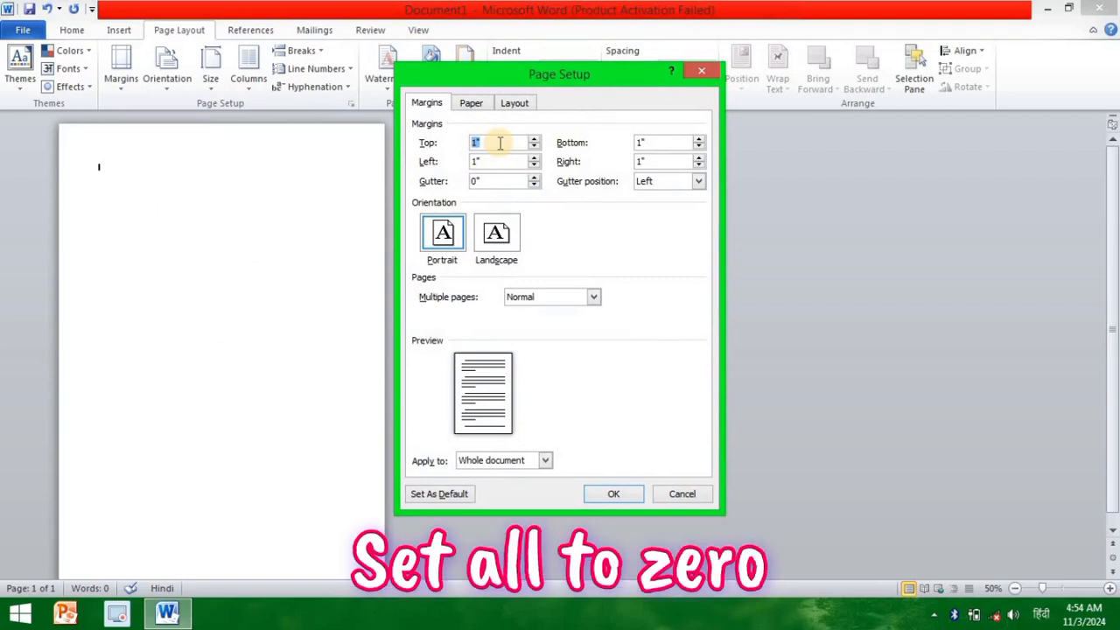
text(0)
key(Tab)
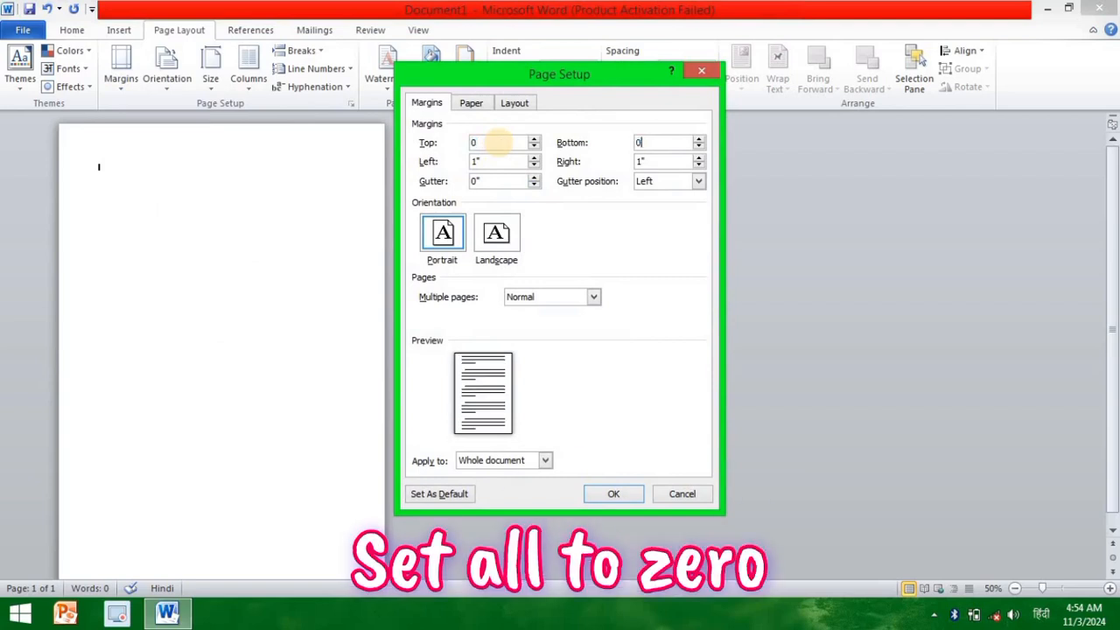
key(Tab)
text(0)
key(Tab)
text(0)
key(Tab)
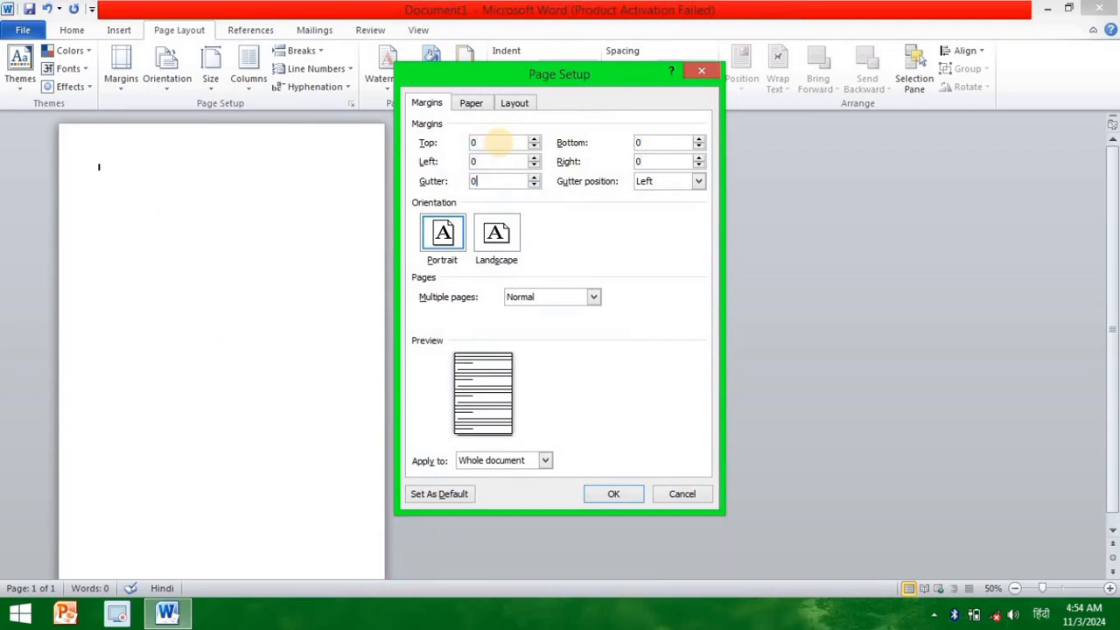
key(Return)
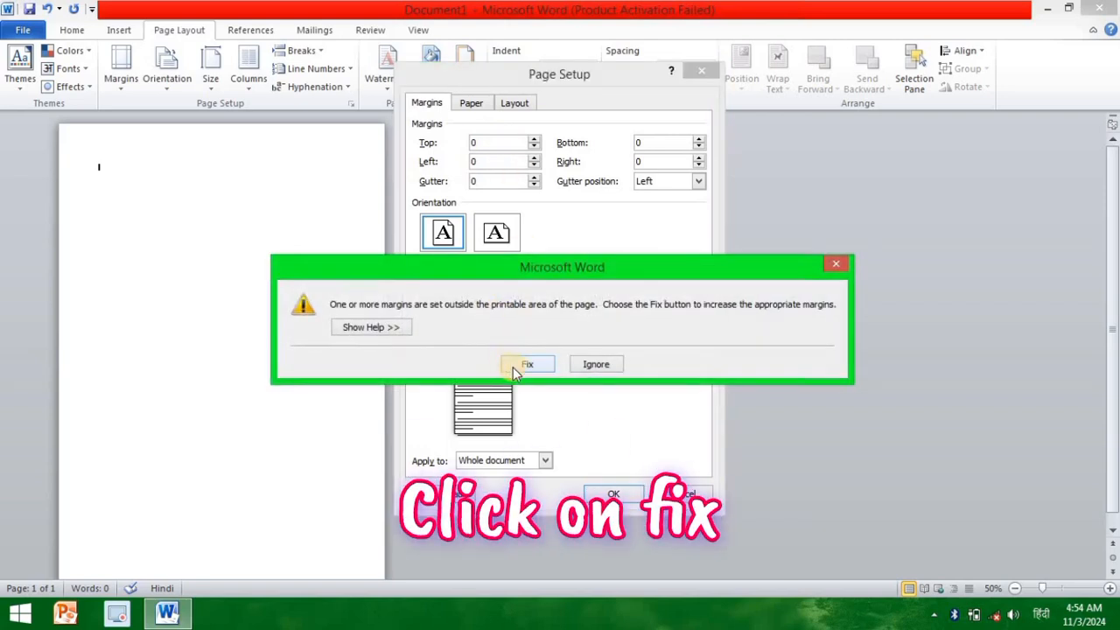
click(513, 367)
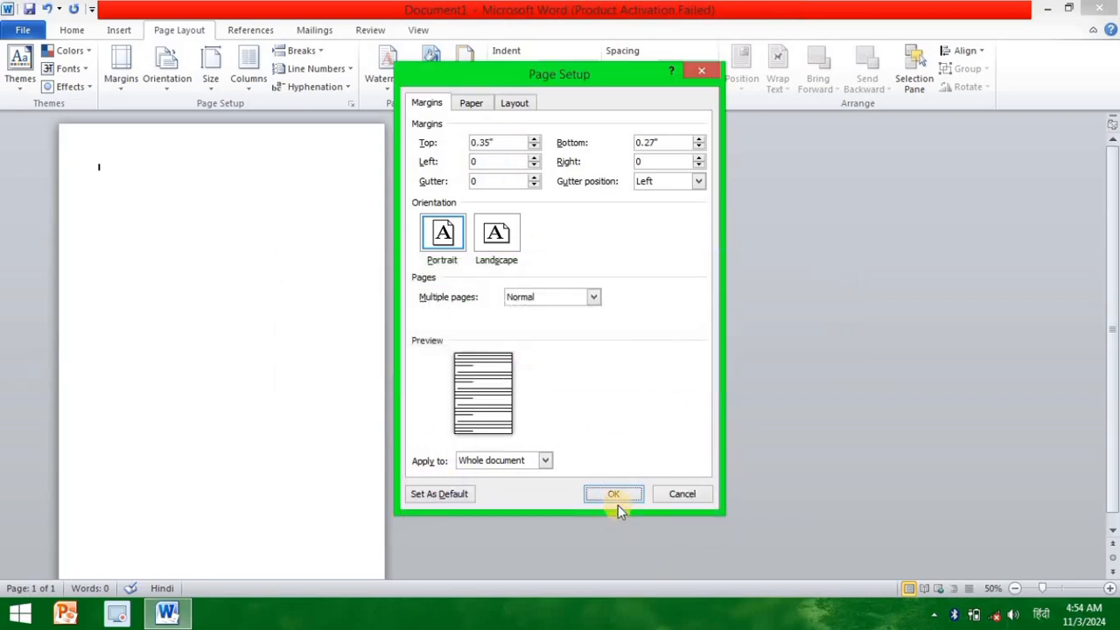
click(612, 494)
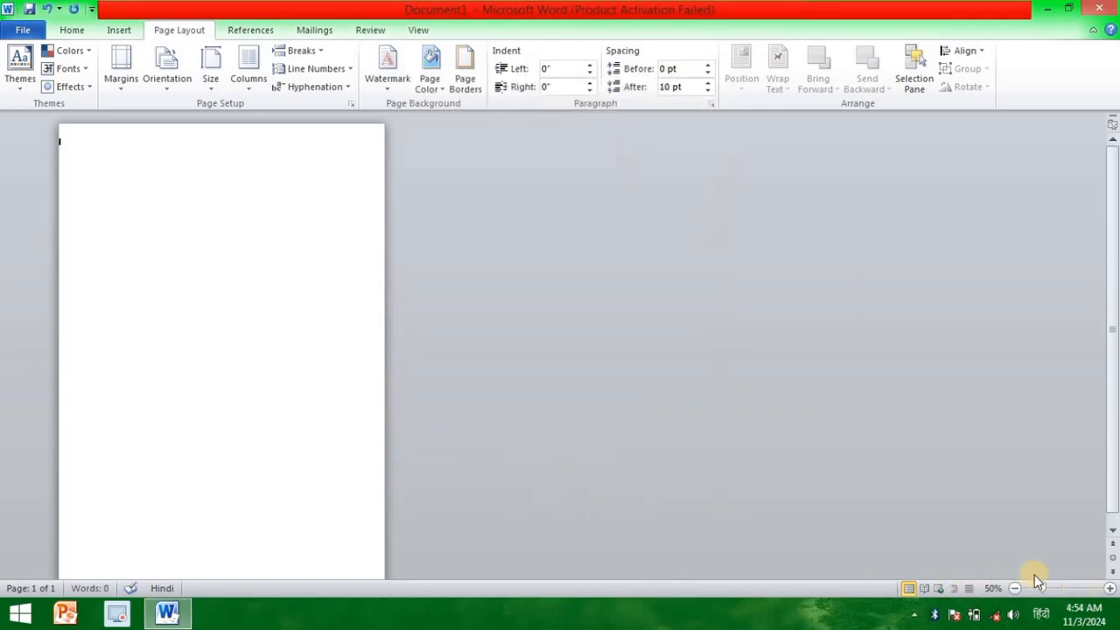
Step: Enter the title RESUME in capitals on the first line, indented with tabs to near the middle of the page
click(1109, 591)
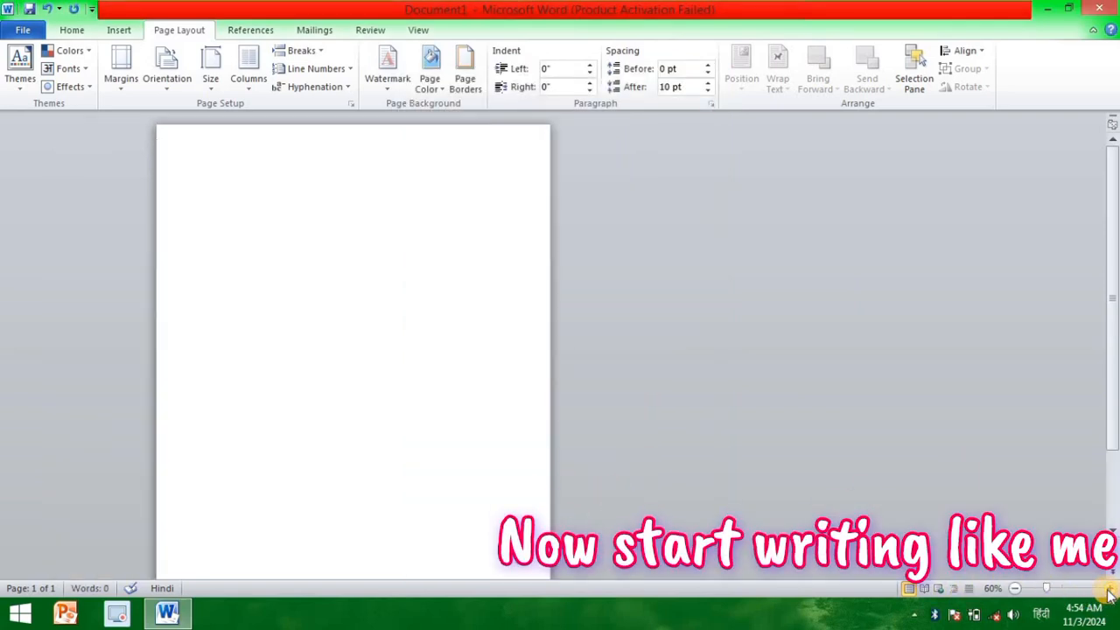
click(1108, 591)
click(1108, 591)
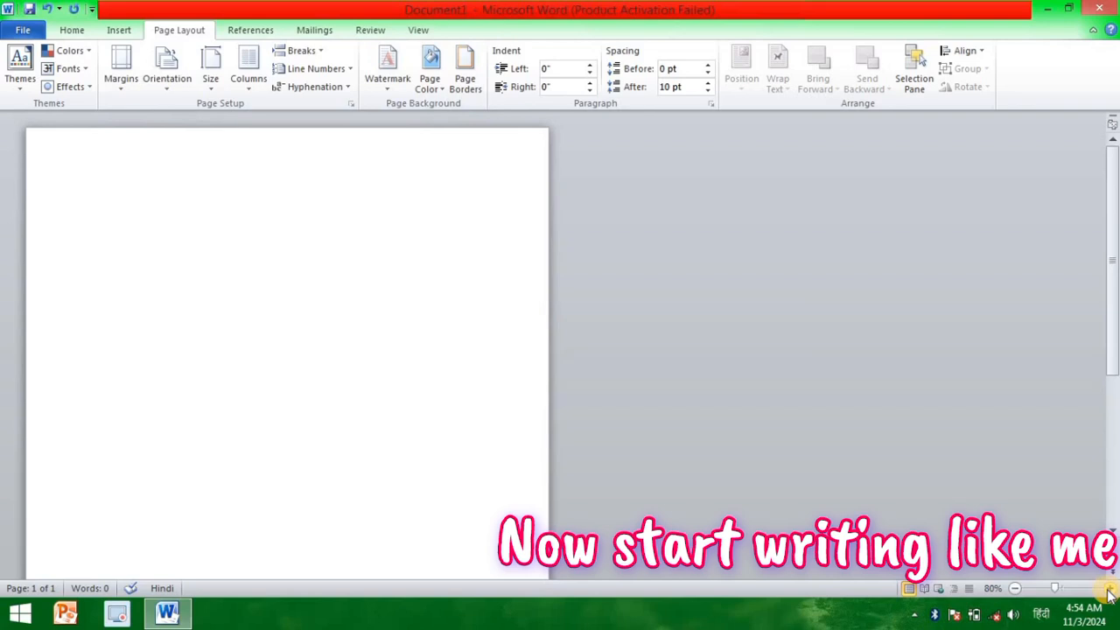
click(1109, 591)
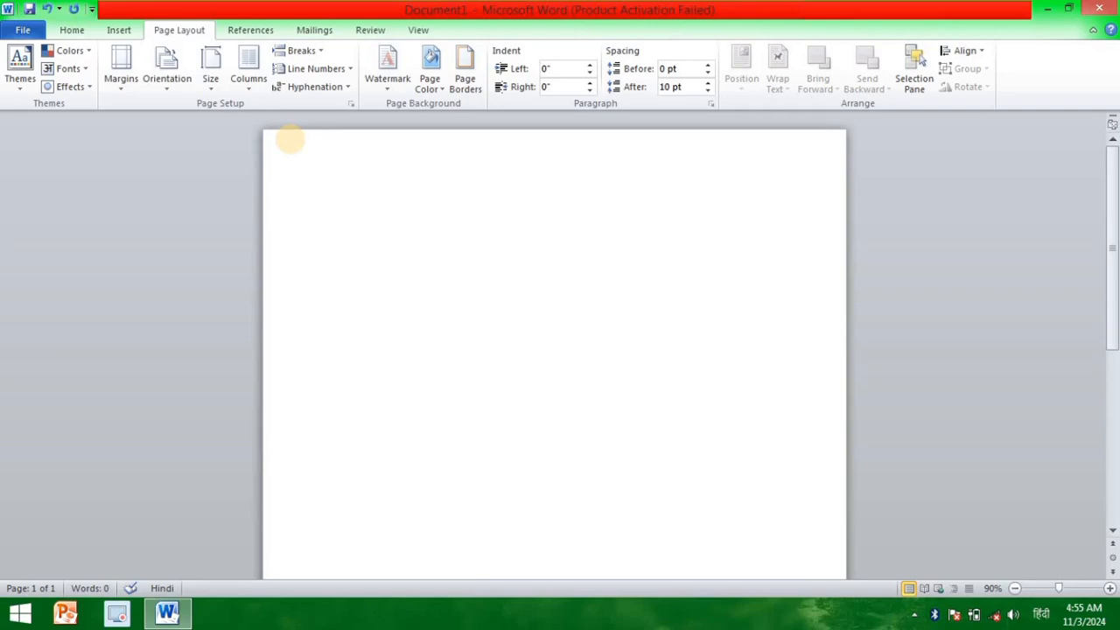
key(Tab)
key(Tab)
key(Tab)
key(Tab)
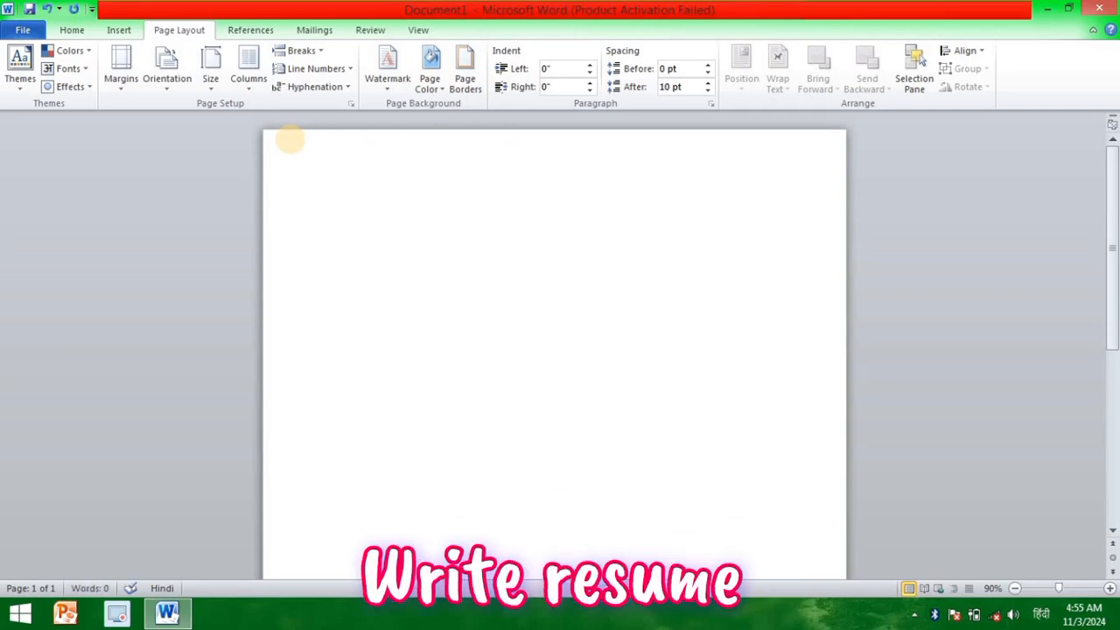
text(r)
key(BackSpace)
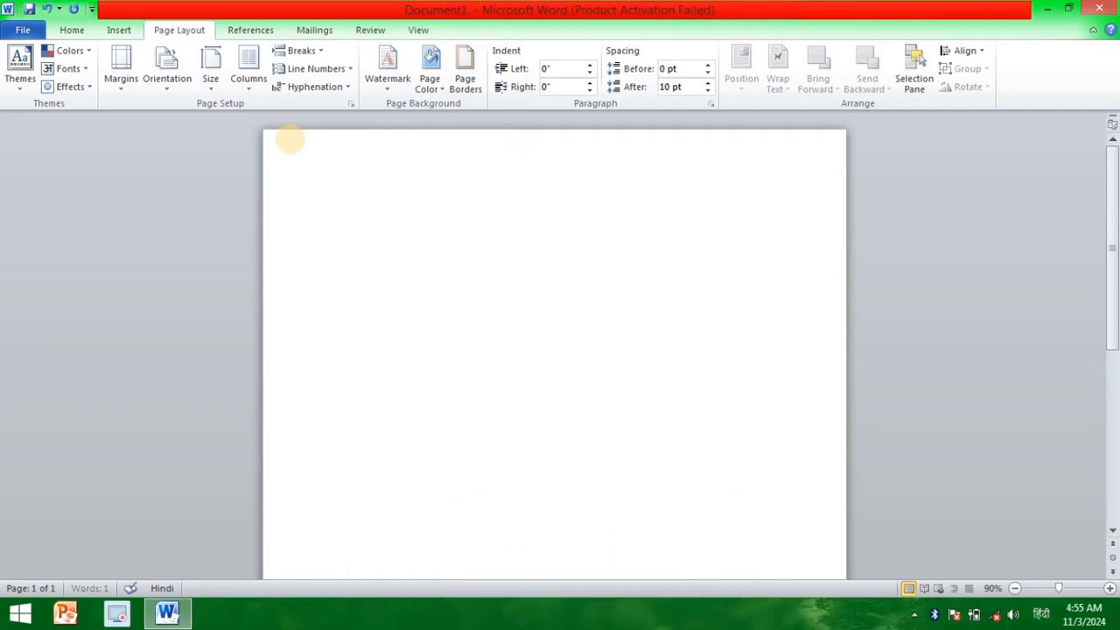
key(BackSpace)
text(RESUME)
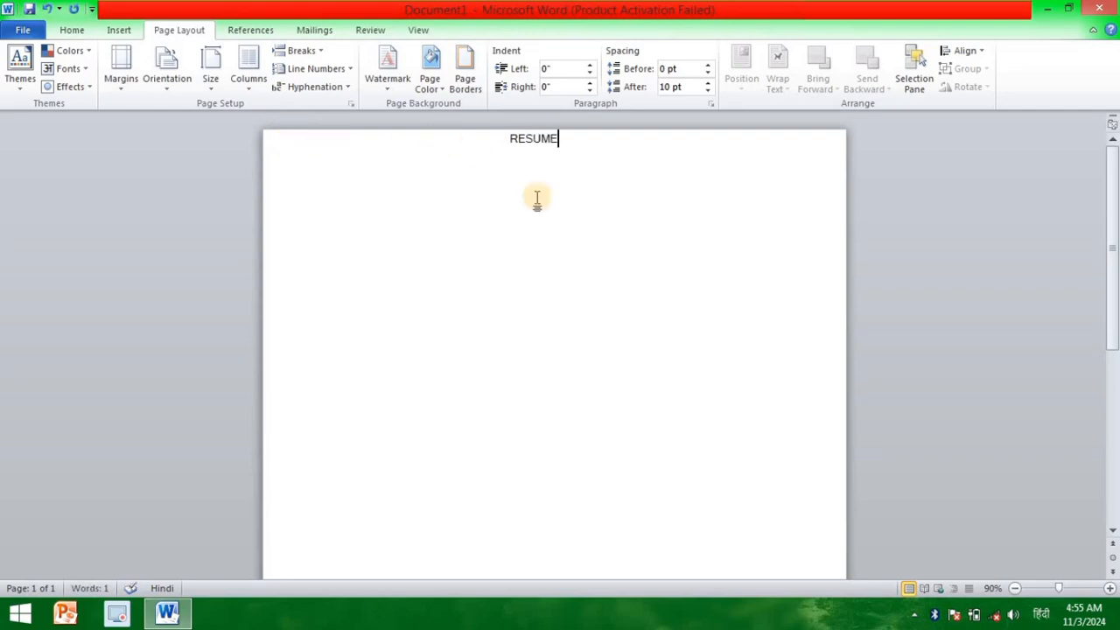
Step: Make the title RESUME bold and place the cursor after it
drag(558, 138, 495, 130)
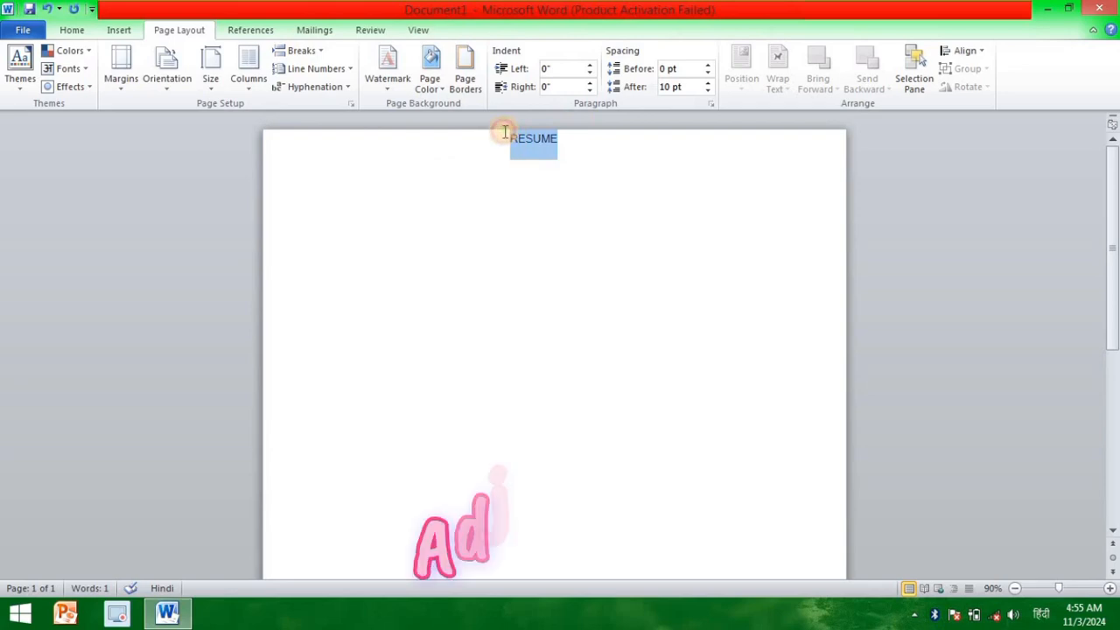
click(67, 31)
click(138, 80)
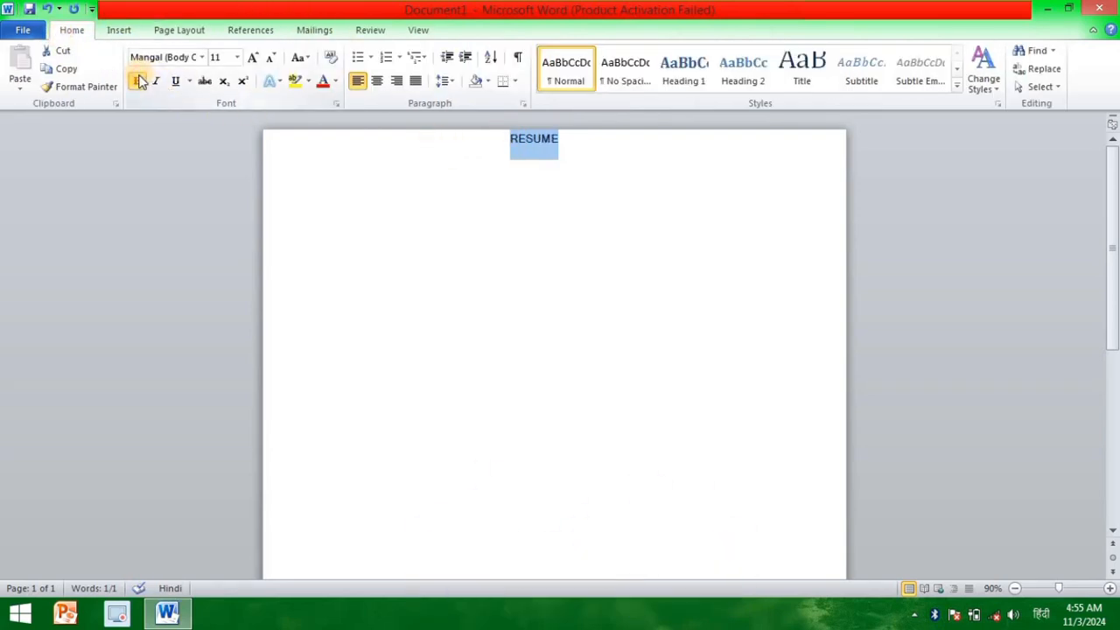
click(570, 149)
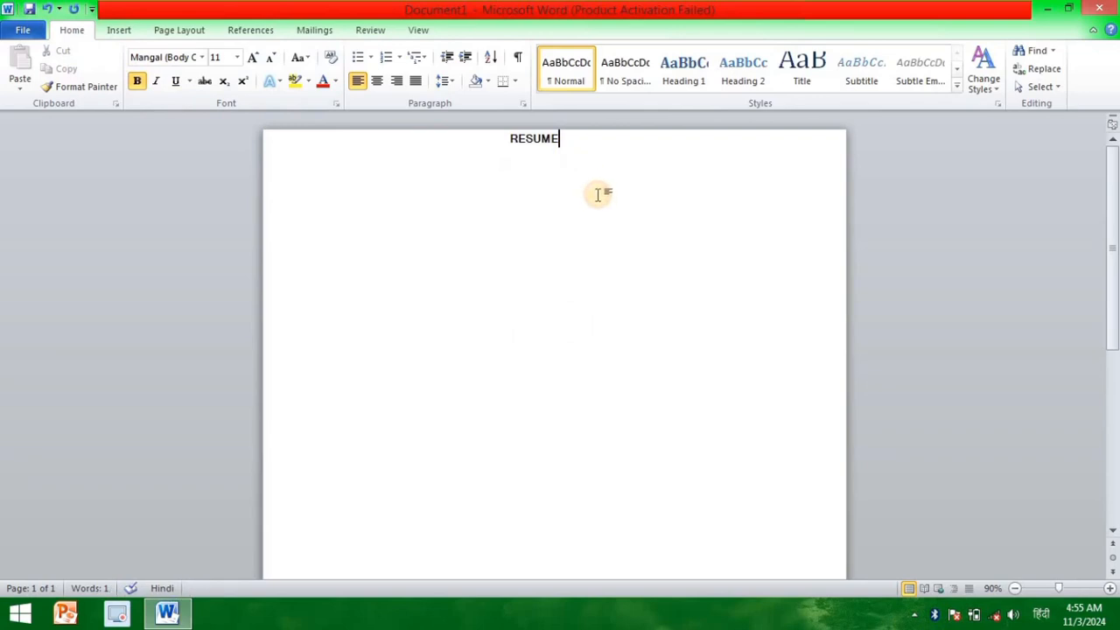
drag(560, 140, 510, 137)
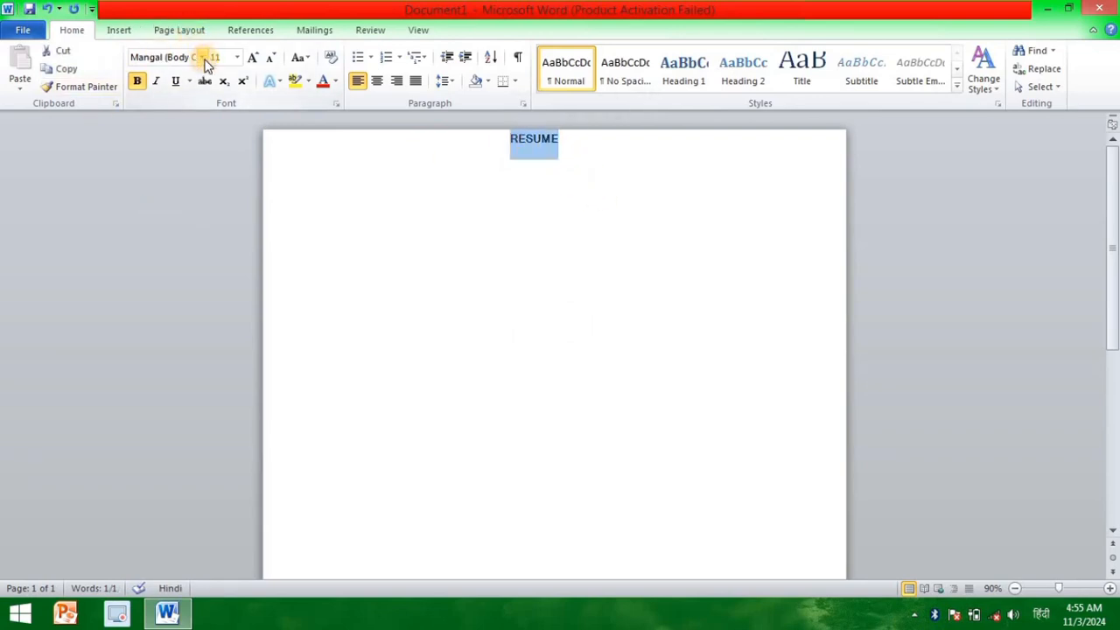
click(580, 140)
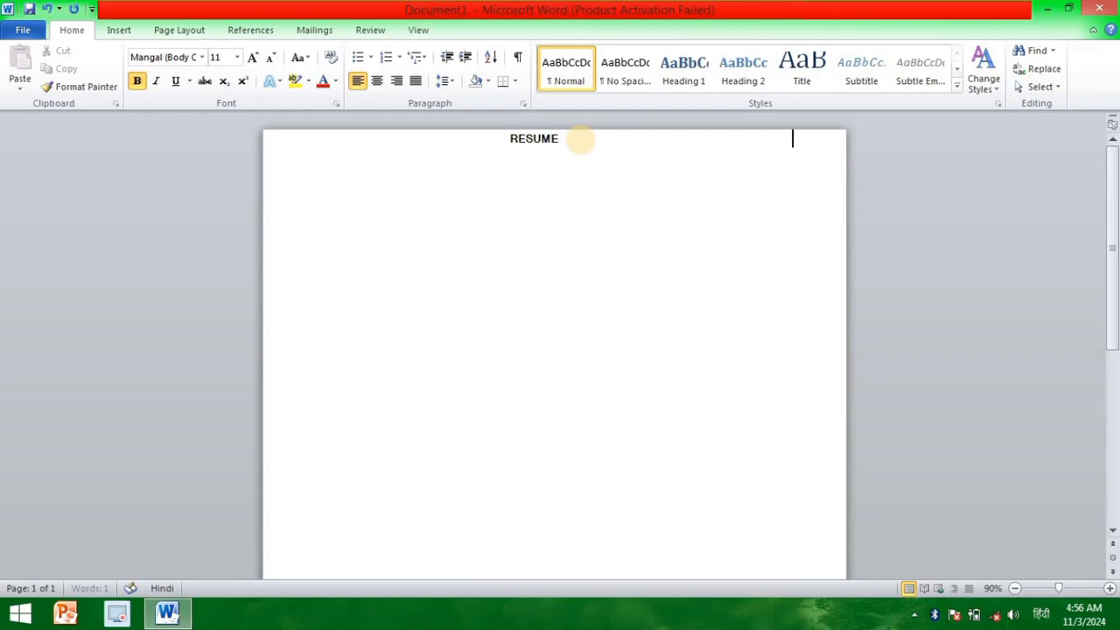
Step: Add the bold heading INTRODUCTION in capitals below the RESUME title
key(Tab)
key(Return)
text(INTROD)
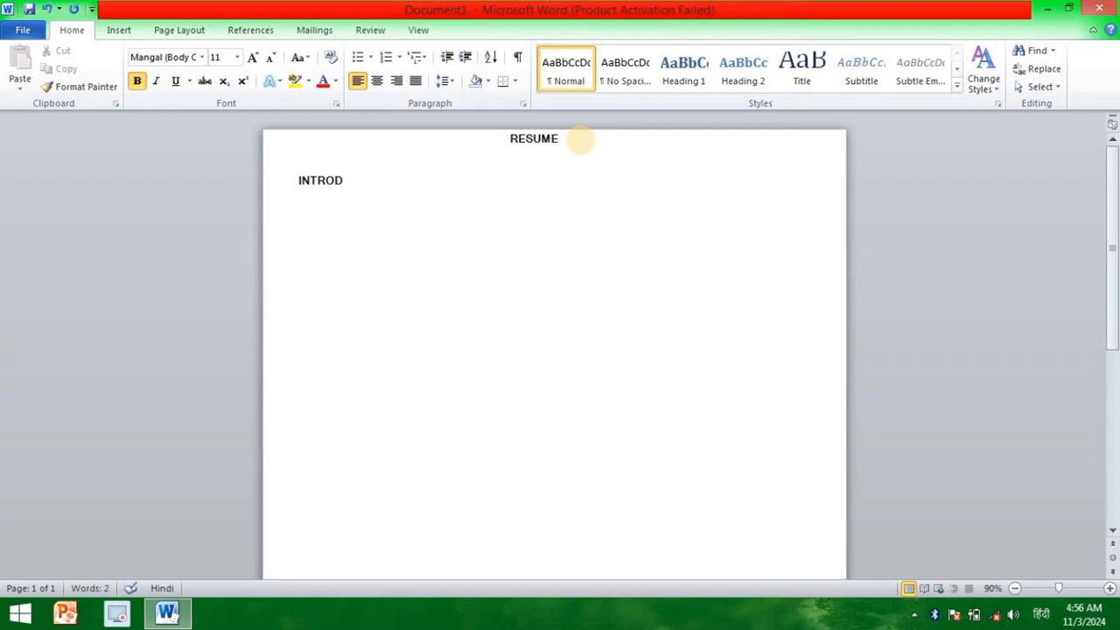
text(UCTION)
Step: Remove the spacing before INTRODUCTION, start it on its own line near the page's left edge, and add a hyphen after it
click(296, 179)
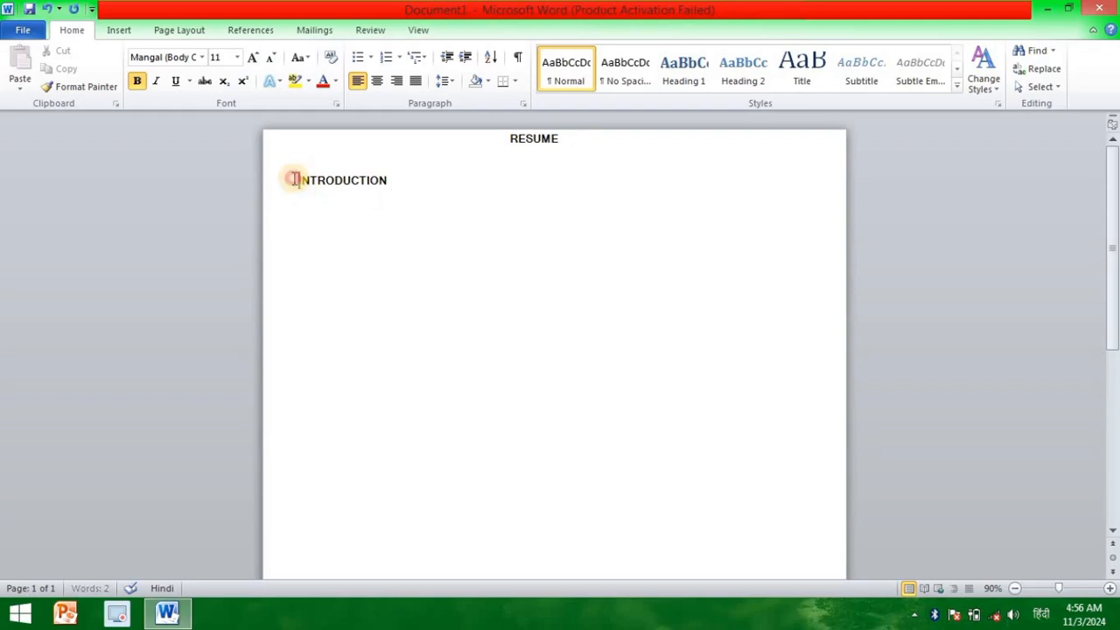
key(BackSpace)
key(BackSpace)
key(BackSpace)
key(BackSpace)
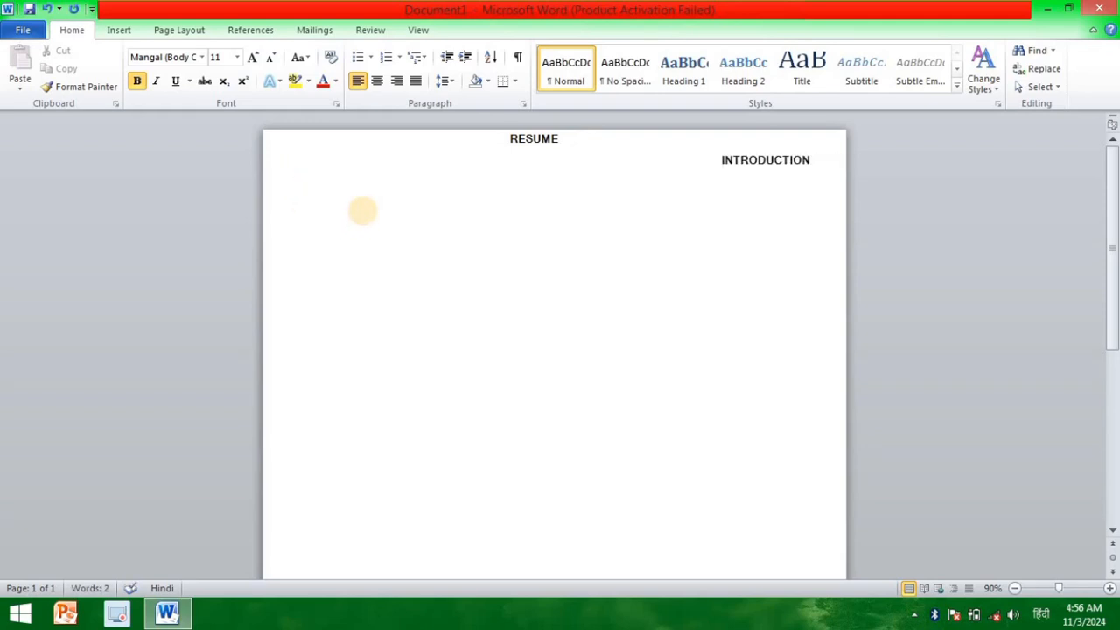
key(Return)
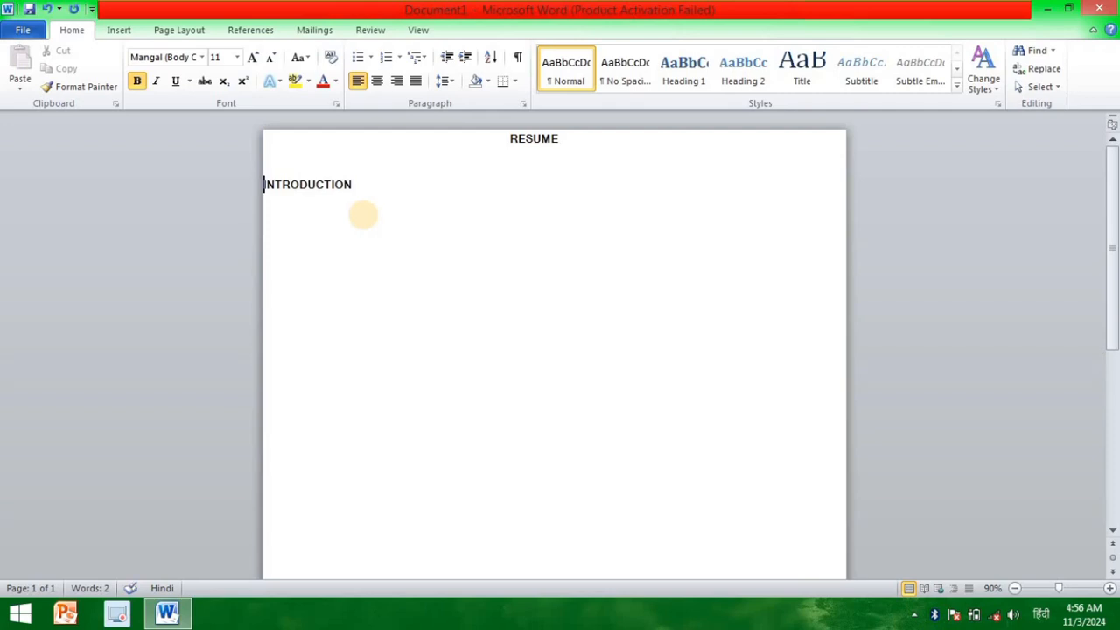
click(366, 188)
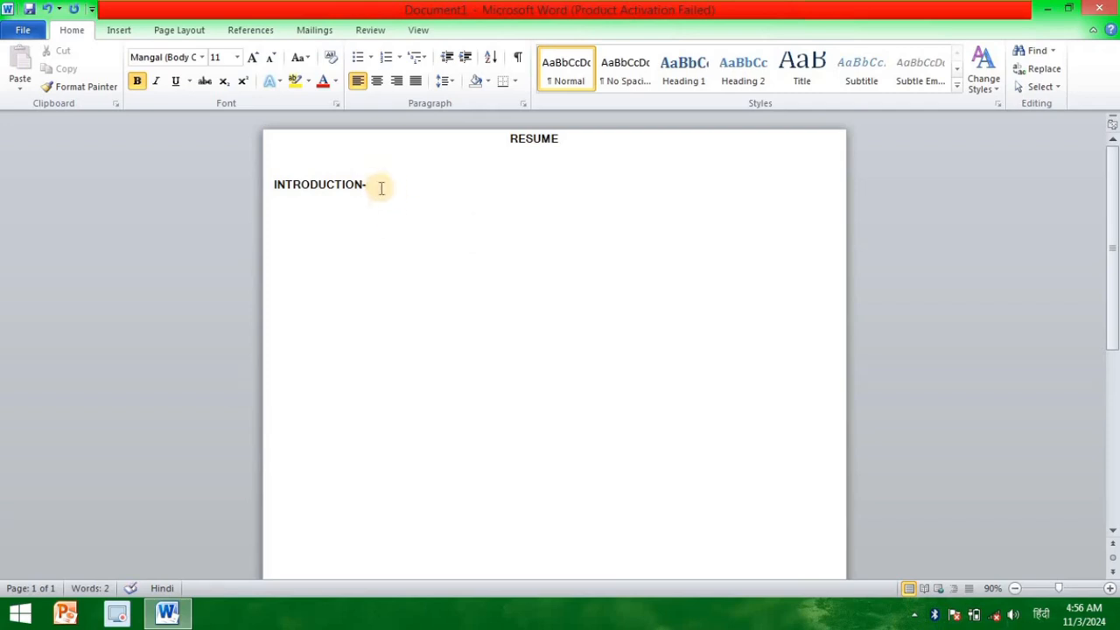
Step: Insert the picture malte-schmidt-enGr5YbjQKQ-unsplash from the Downloads folder on a new line below the INTRODUCTION heading
key(Return)
click(136, 32)
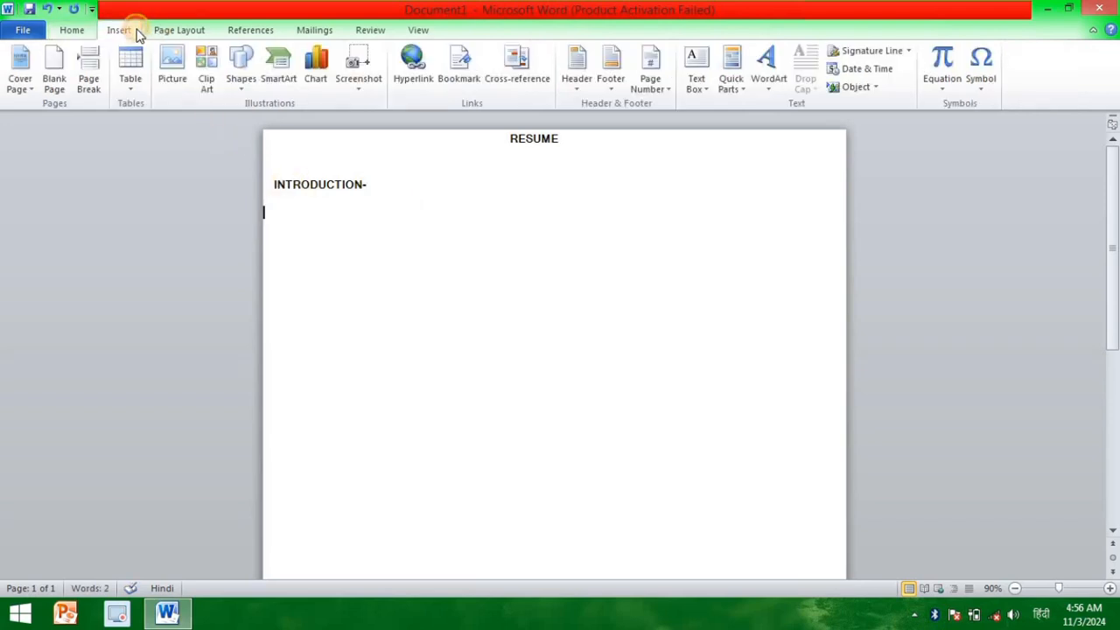
click(174, 68)
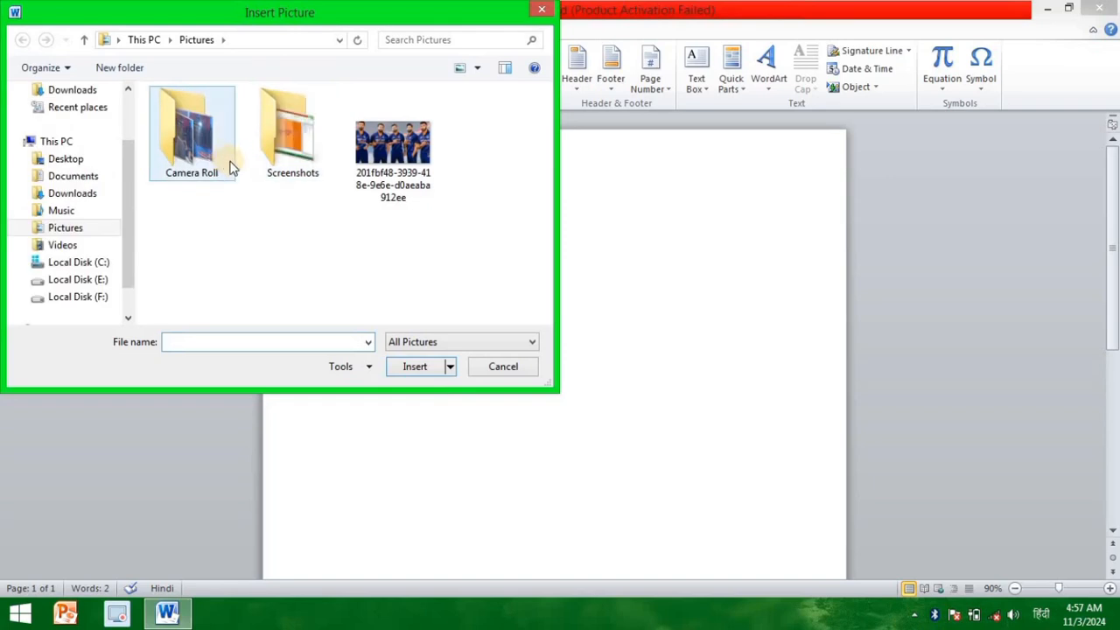
click(87, 91)
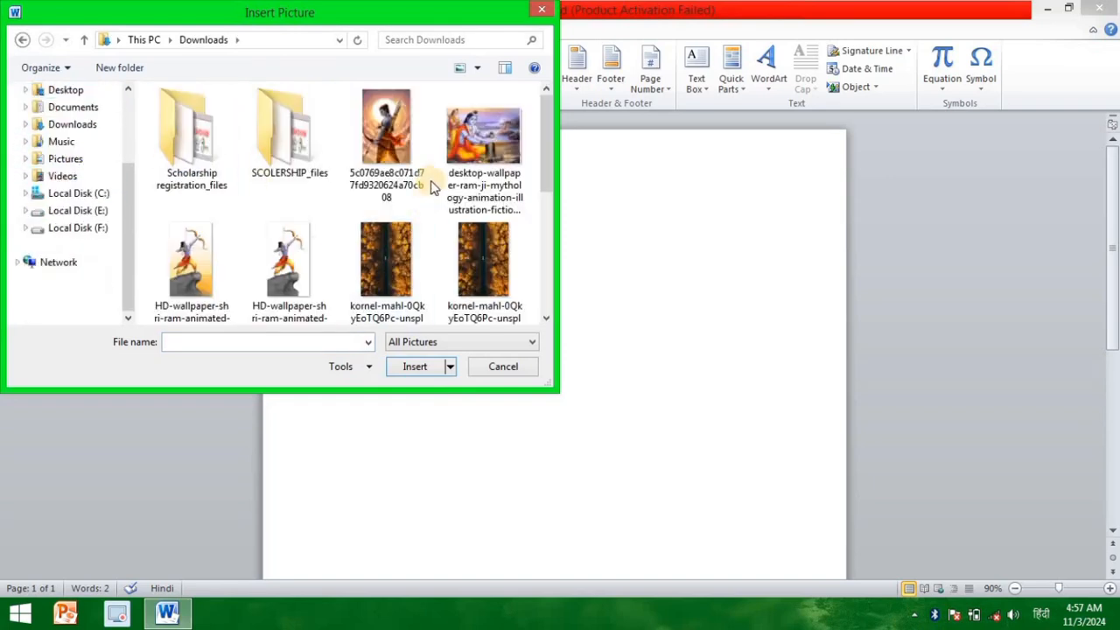
drag(543, 132, 533, 222)
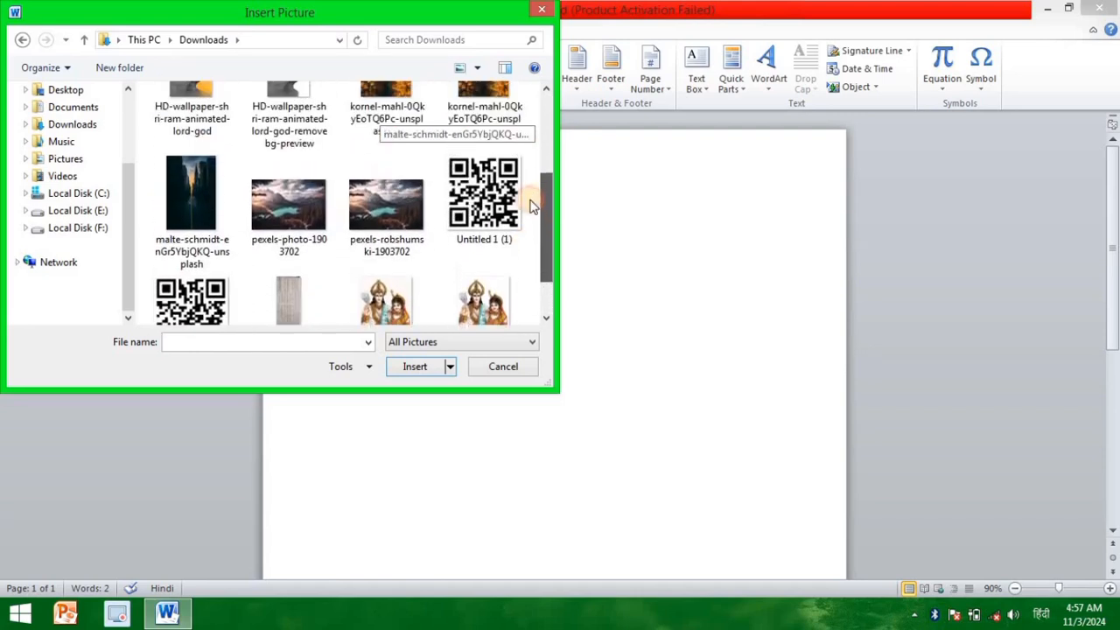
click(211, 232)
click(415, 366)
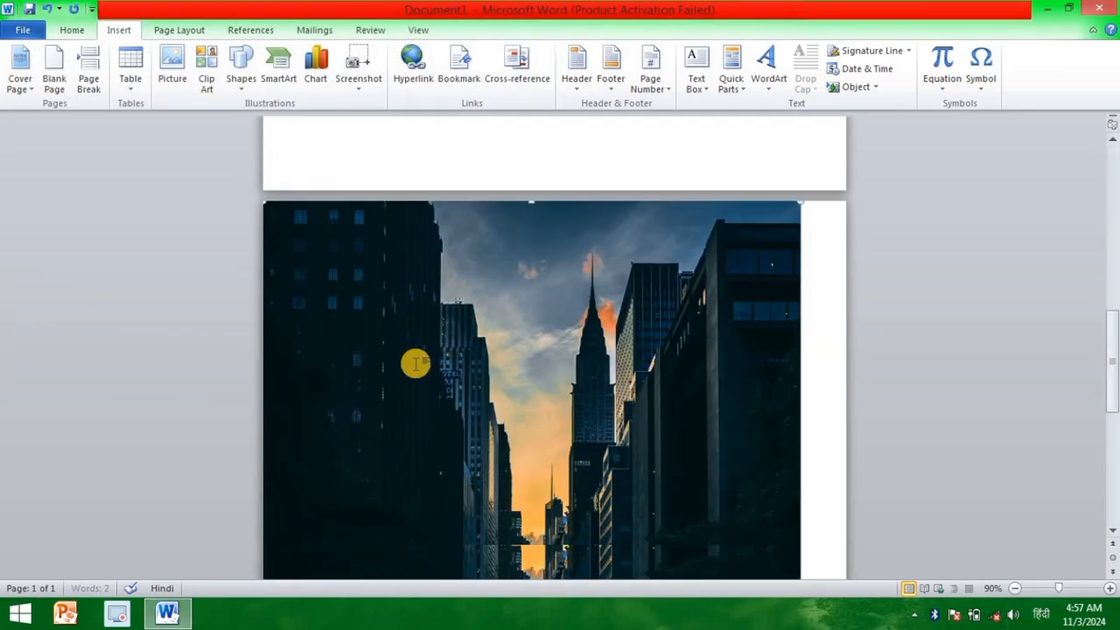
Step: Shrink the inserted city picture to about 1.4" high and 1.84" wide so it sits below the INTRODUCTION heading
scroll(416, 364, down, 2)
scroll(416, 364, down, 3)
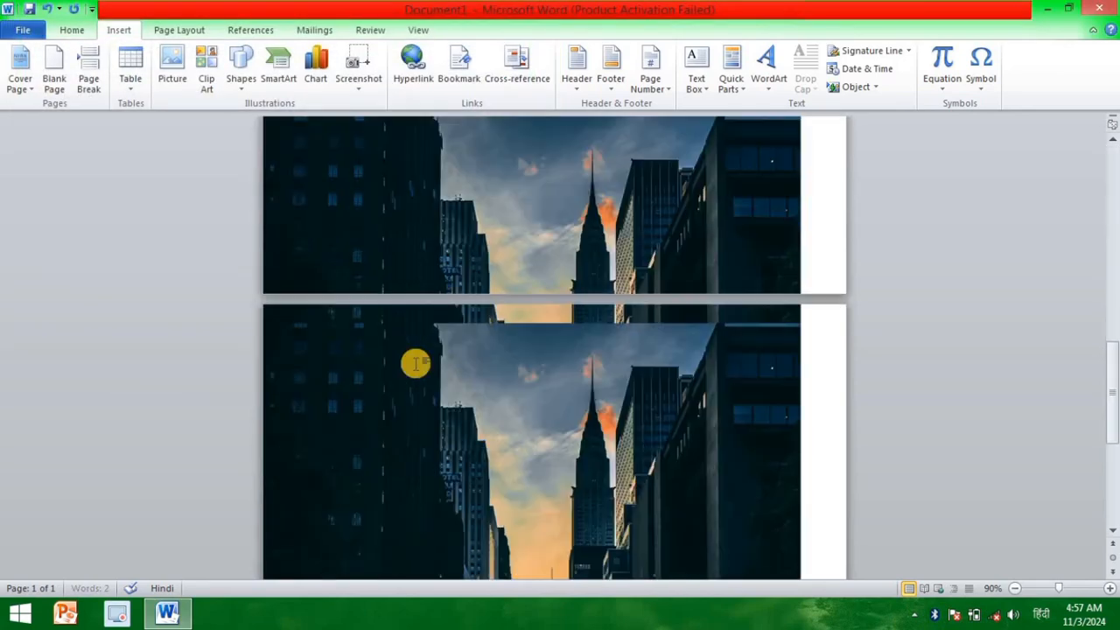
click(416, 364)
scroll(415, 365, down, 2)
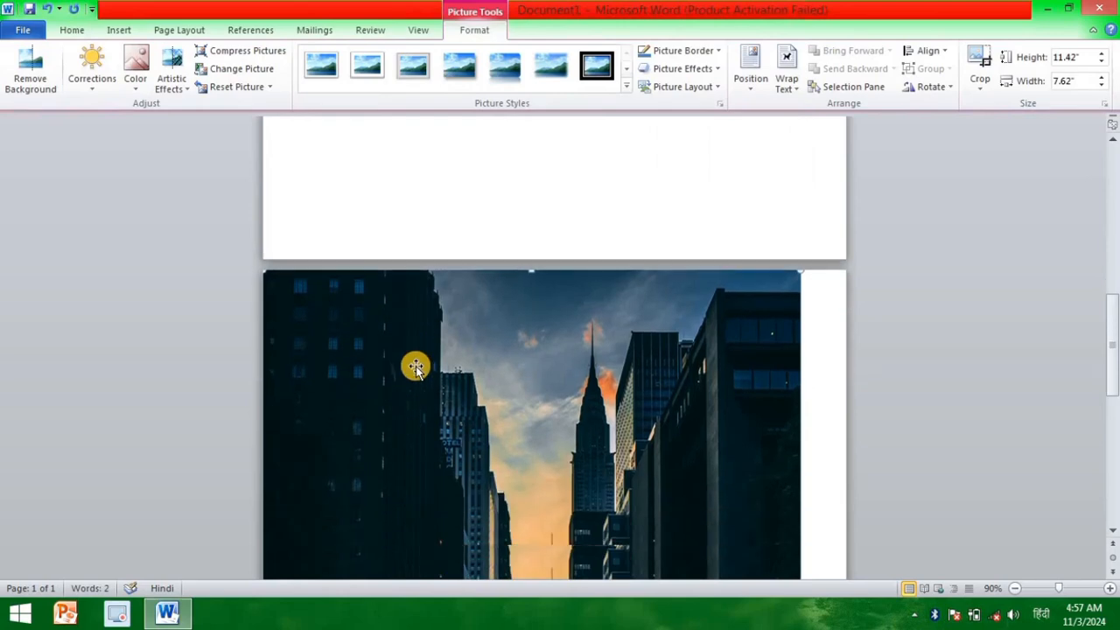
scroll(416, 366, down, 10)
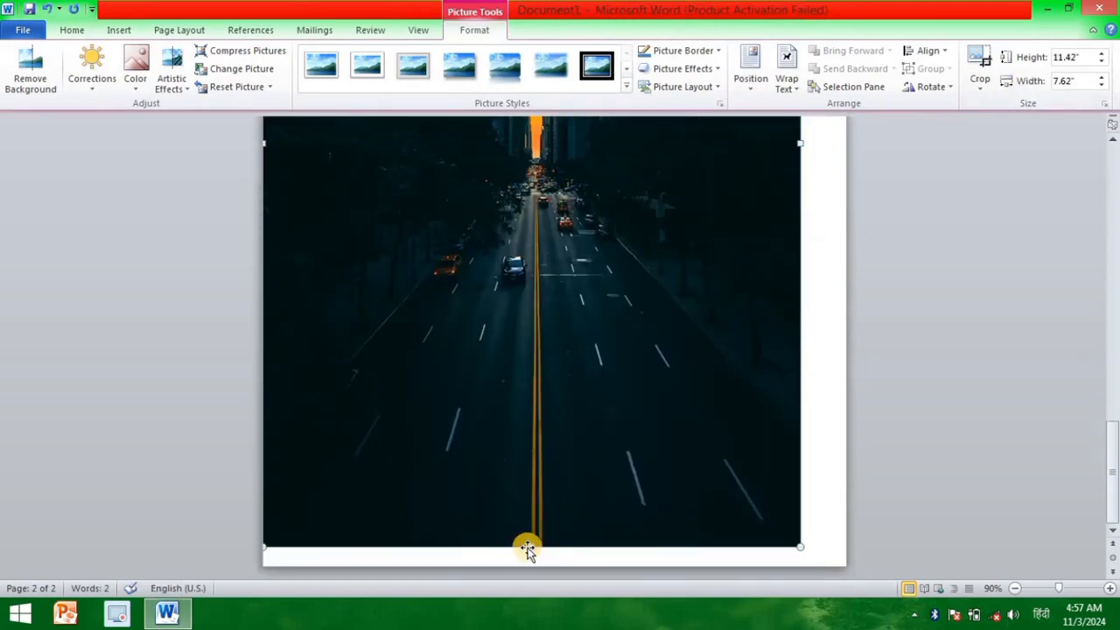
drag(550, 404, 550, 404)
drag(799, 387, 554, 442)
scroll(364, 533, down, 3)
drag(326, 406, 329, 201)
scroll(359, 426, up, 4)
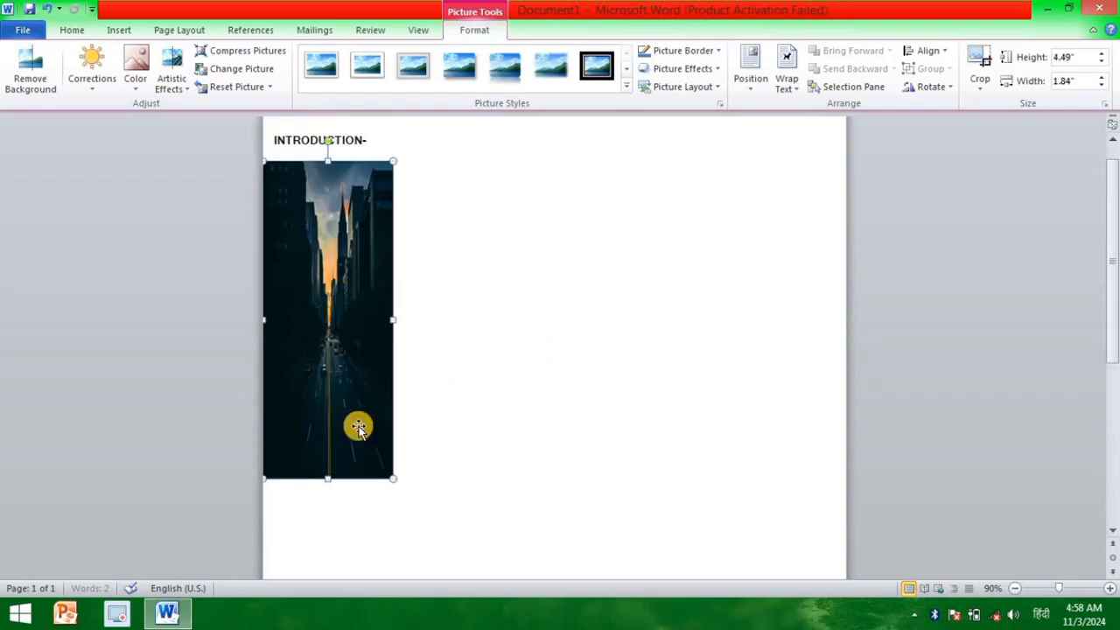
drag(329, 478, 355, 212)
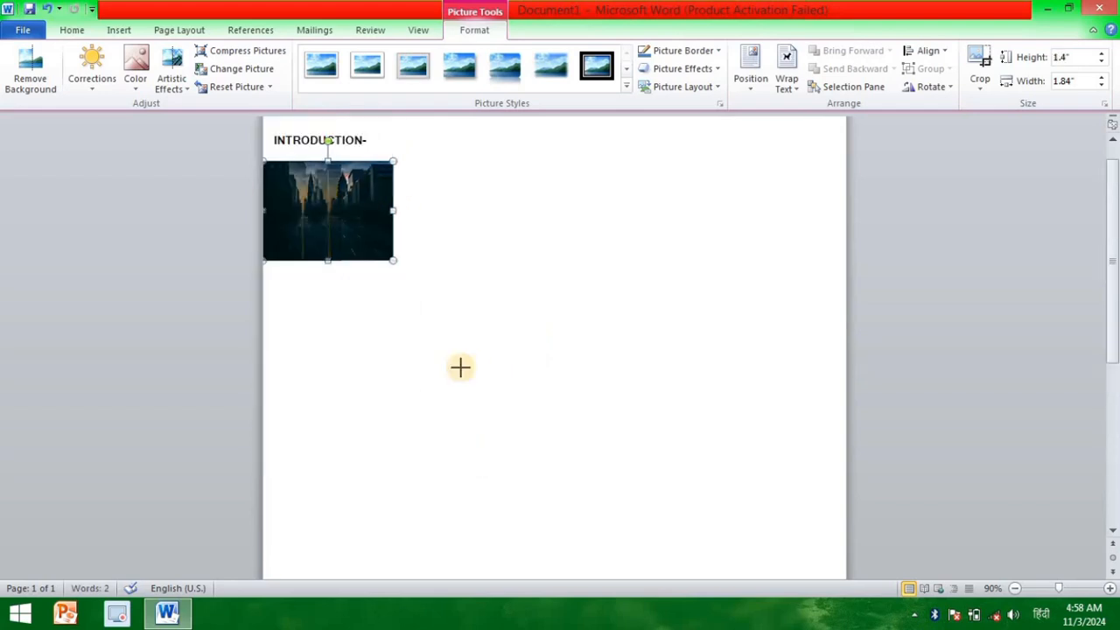
Step: Narrow the city picture below the INTRODUCTION heading to about 1.09" wide, leaving its height at 1.4"
drag(461, 367, 463, 373)
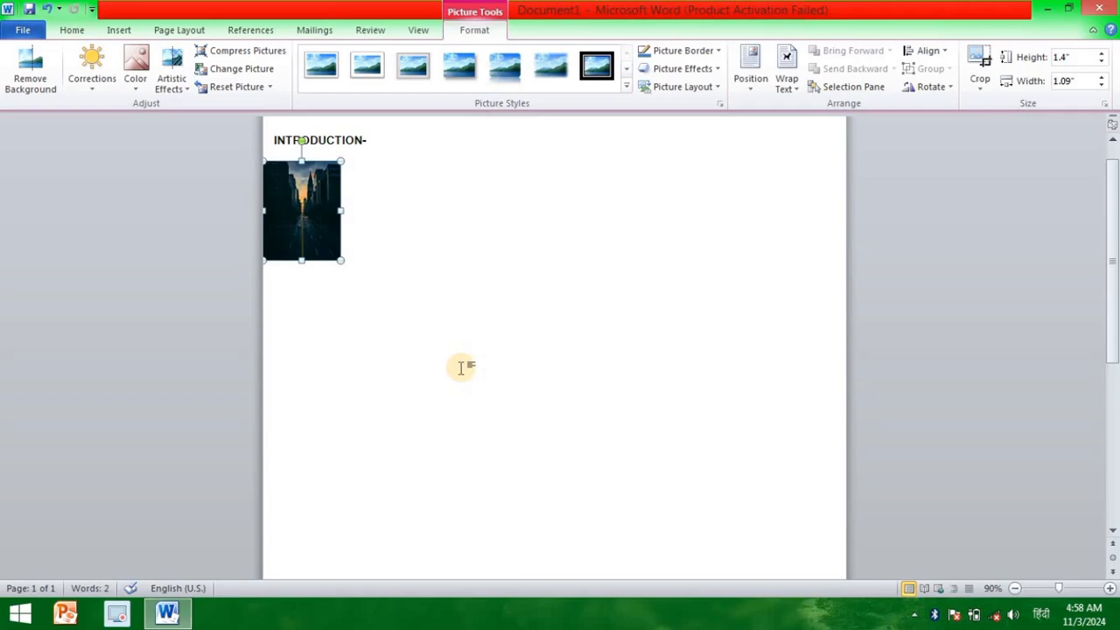
click(461, 367)
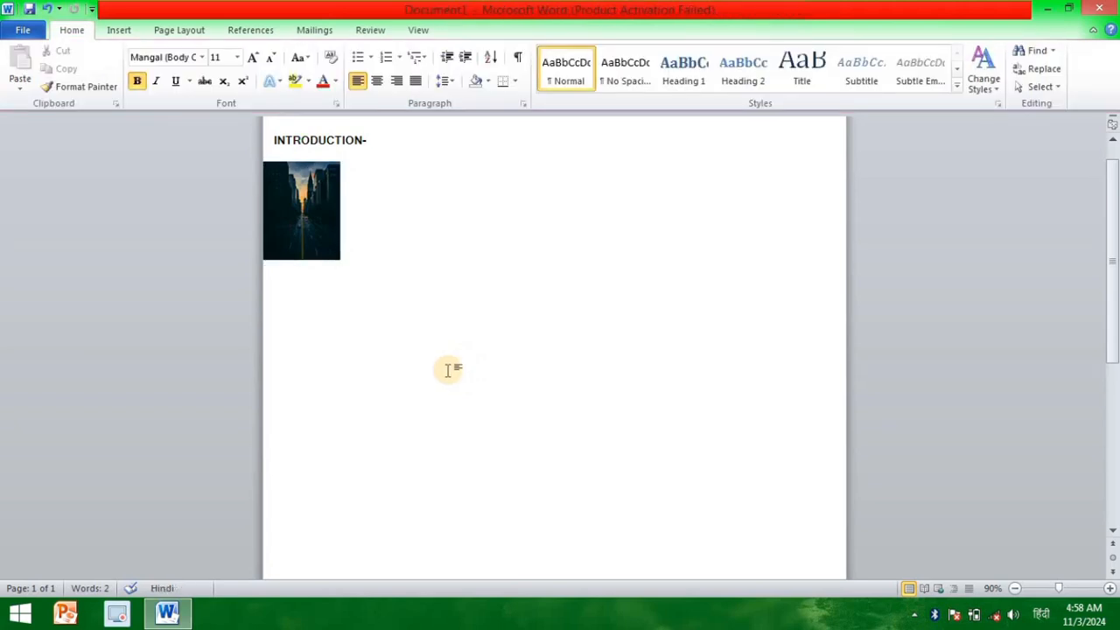
Step: Try to move the city picture slightly down and to the right below the INTRODUCTION heading
click(289, 219)
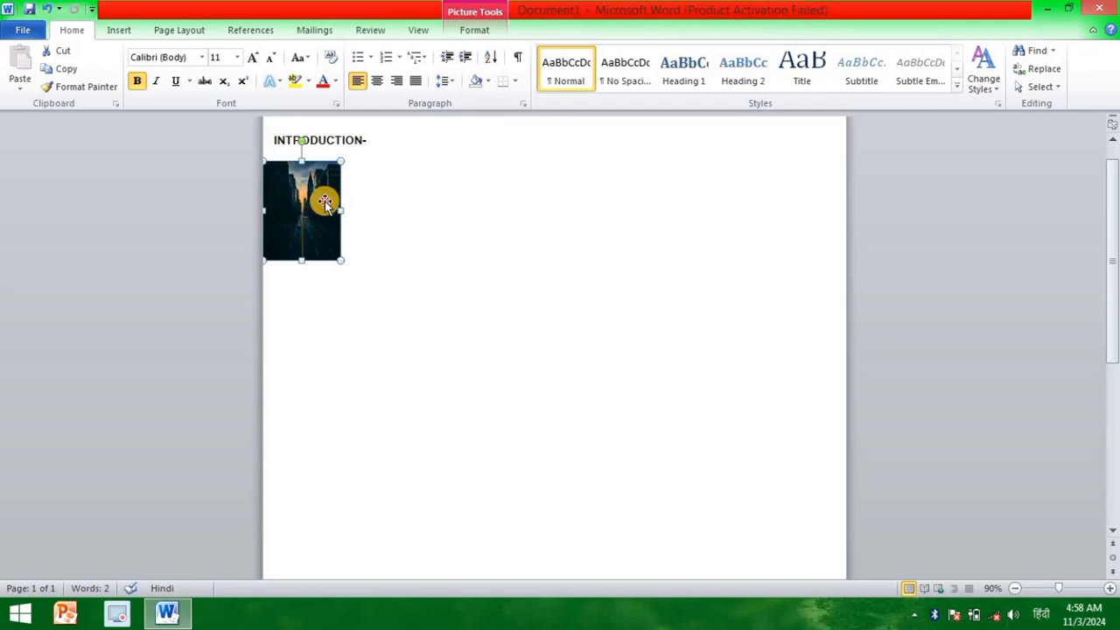
drag(326, 201, 341, 256)
click(342, 257)
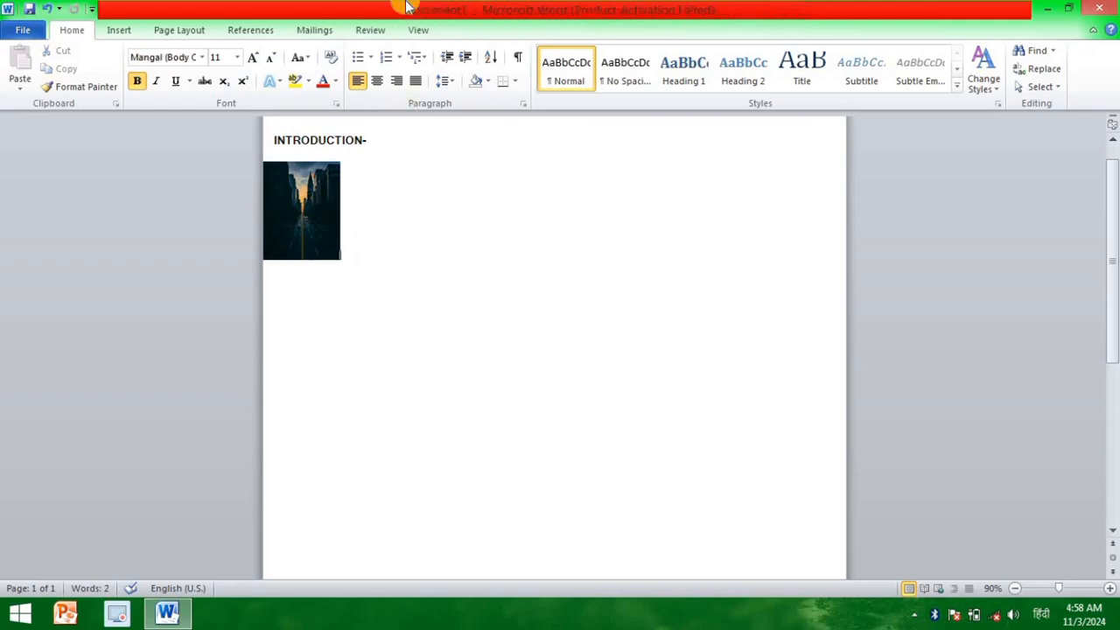
Step: Position the city picture at the top left of the page with text wrapping
click(313, 192)
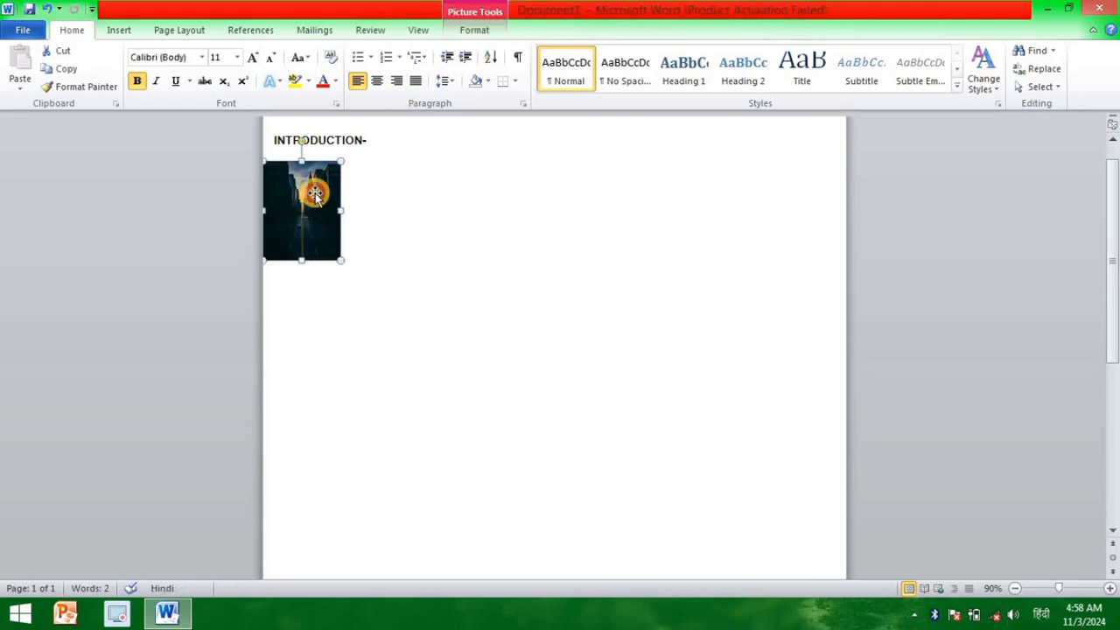
click(474, 29)
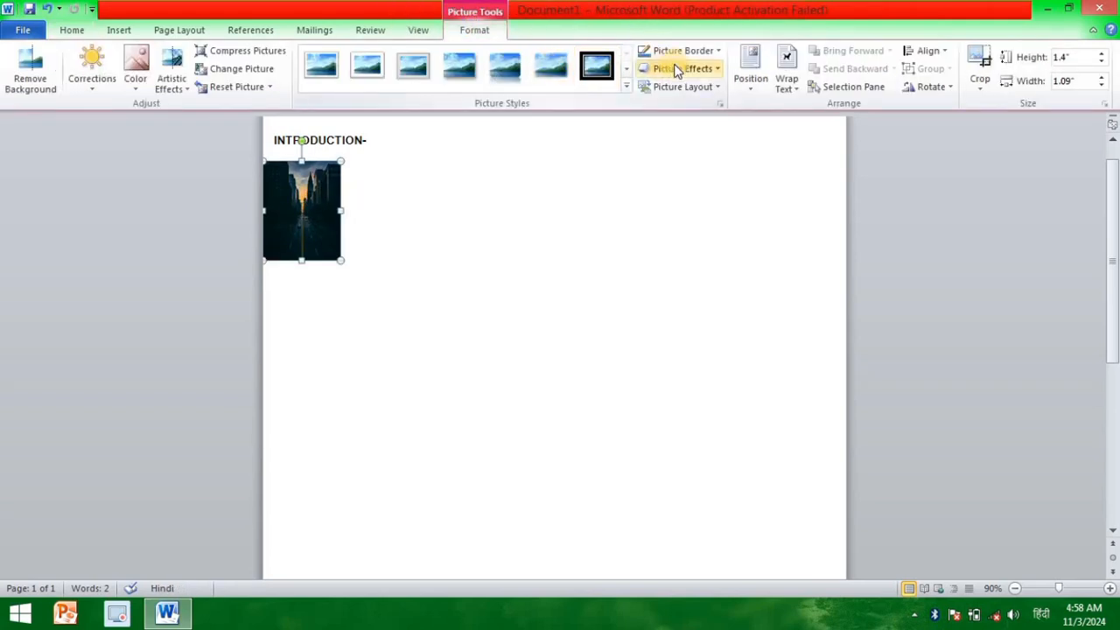
click(746, 80)
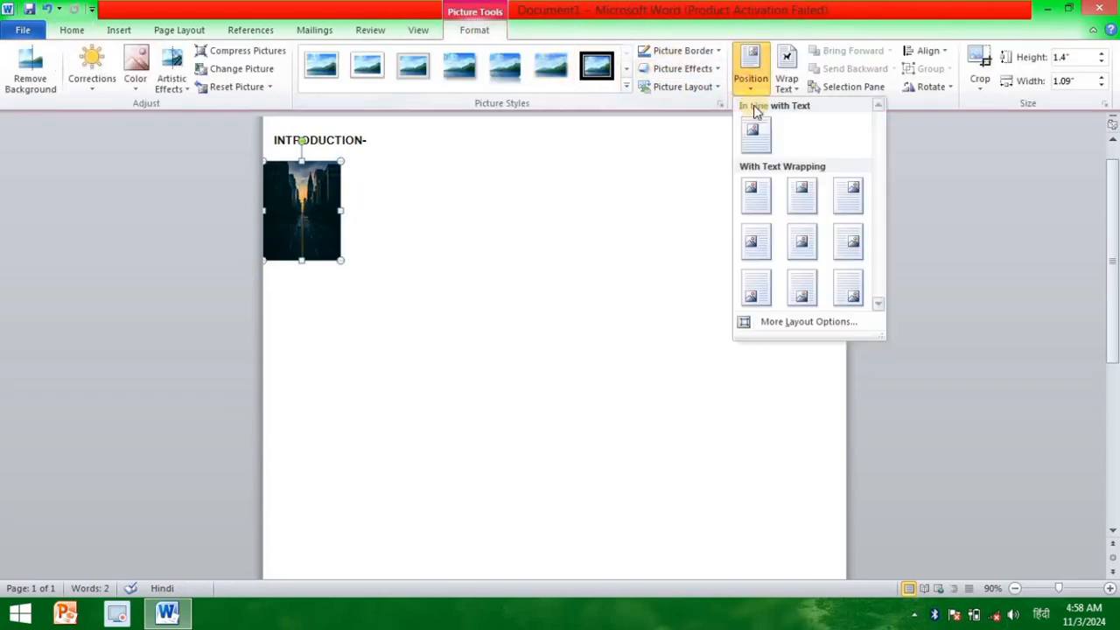
click(758, 196)
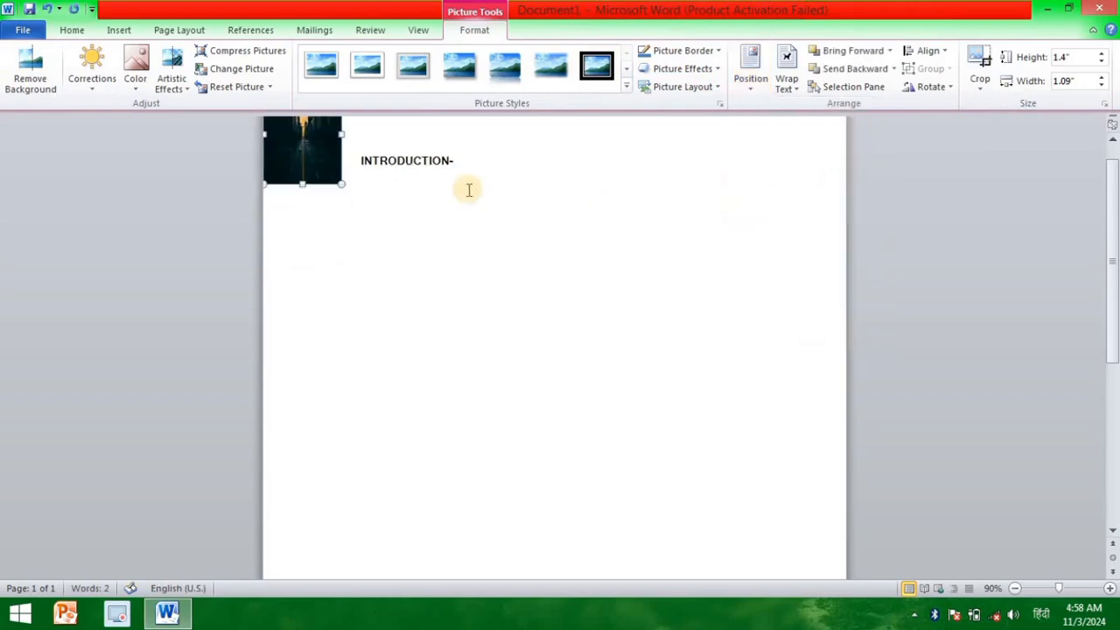
Step: Move the wrapped city picture down below the INTRODUCTION heading, slightly in from the page's left edge
key(Down)
key(Down)
key(Down)
key(Down)
key(Down)
key(Down)
key(Down)
key(Down)
key(Down)
key(Down)
key(Down)
key(Down)
key(Down)
key(Down)
key(Down)
key(Down)
key(Down)
key(Down)
key(Down)
key(Down)
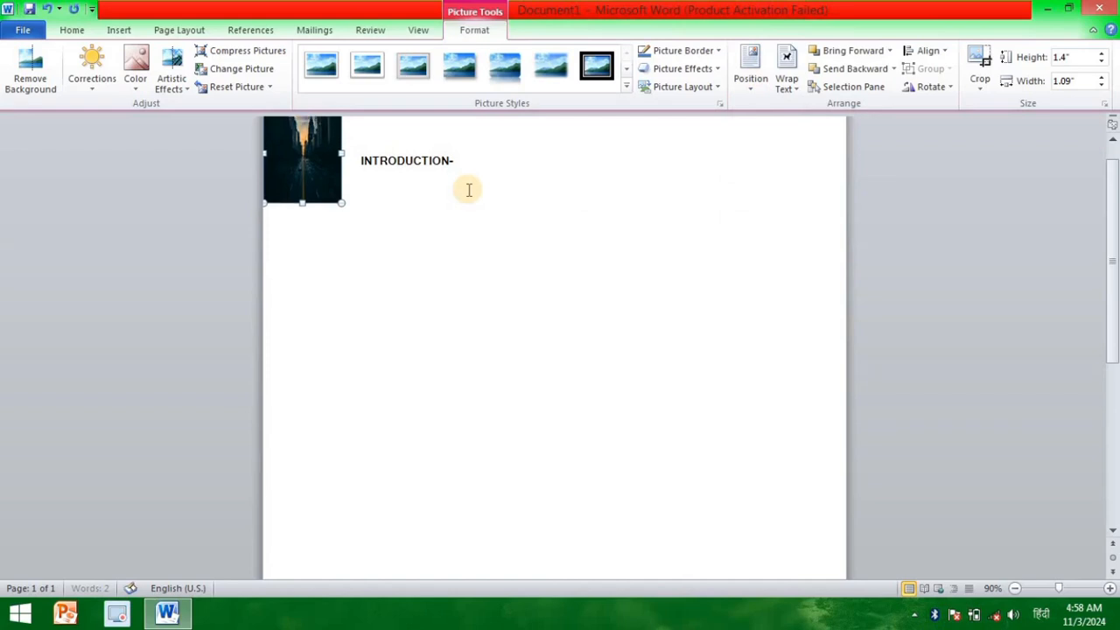
key(Down)
key(Down)
key(Down)
key(Down)
key(Down)
key(Down)
key(Down)
key(Down)
key(Down)
key(Down)
key(Down)
key(Down)
key(Down)
key(Down)
key(Down)
key(Down)
key(Down)
key(Down)
key(Down)
key(Down)
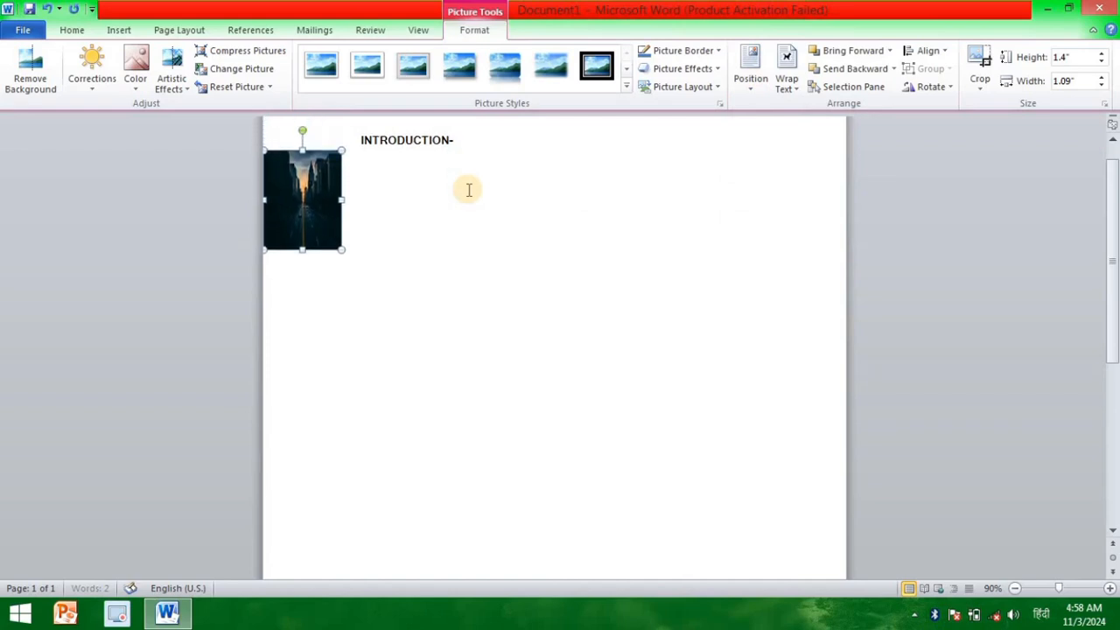
key(Down)
key(Down)
key(Down)
key(Down)
key(Down)
key(Down)
key(Down)
key(Down)
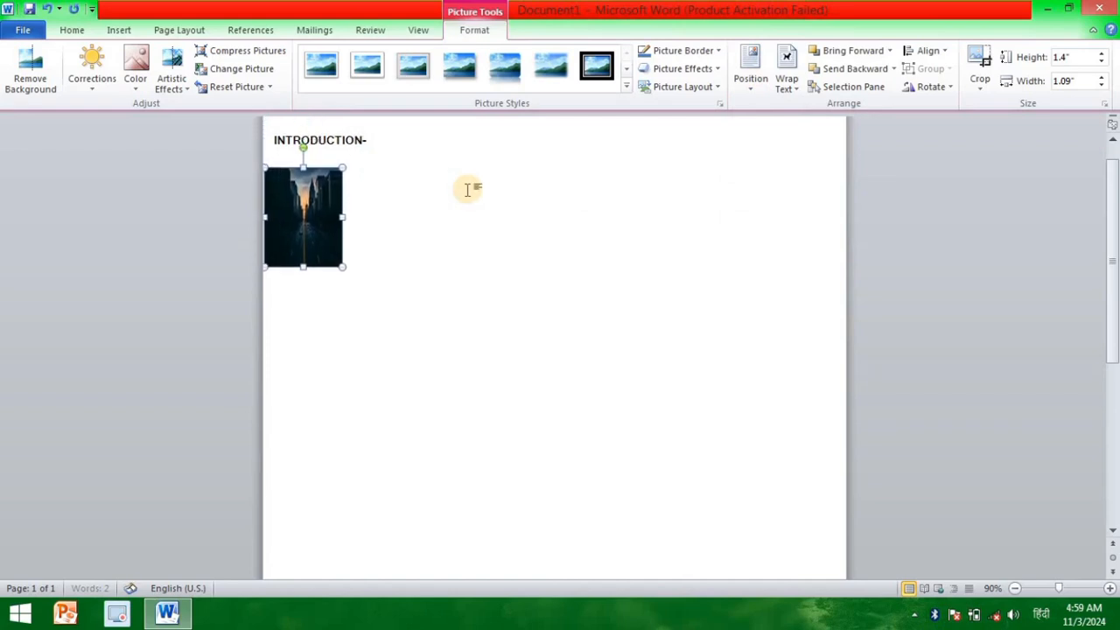
key(Down)
key(Down)
key(Down)
key(Down)
key(Down)
key(Down)
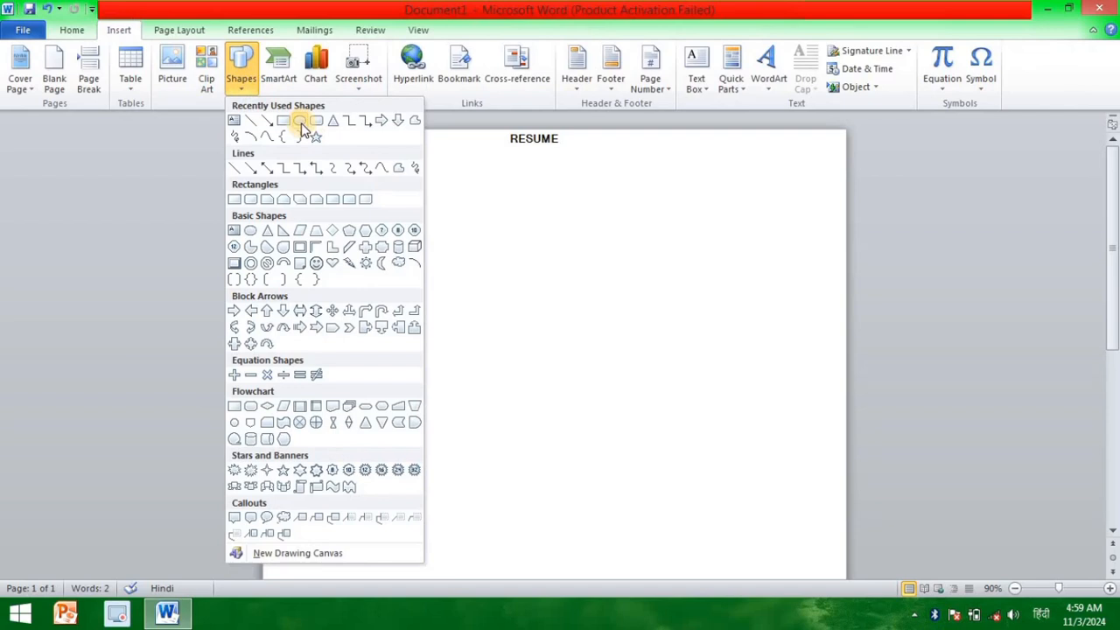
Step: Draw a circle about 1.02" high and 1" wide just right of the city picture
click(300, 122)
drag(384, 217, 455, 290)
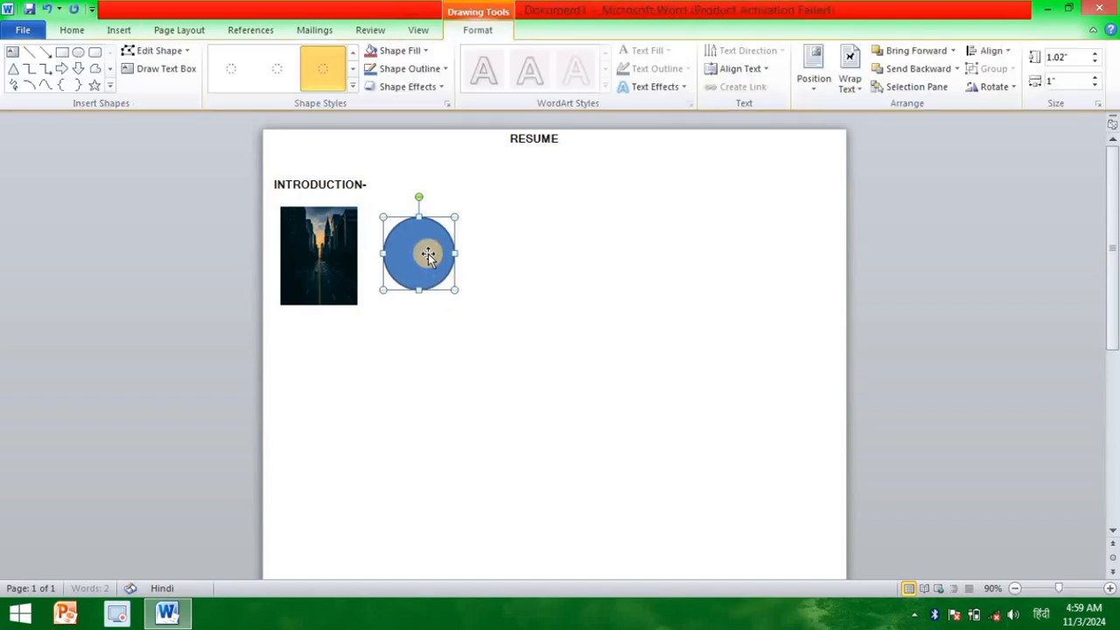
Step: Remove the circle's outline and fill it with the standard yellow color
click(429, 68)
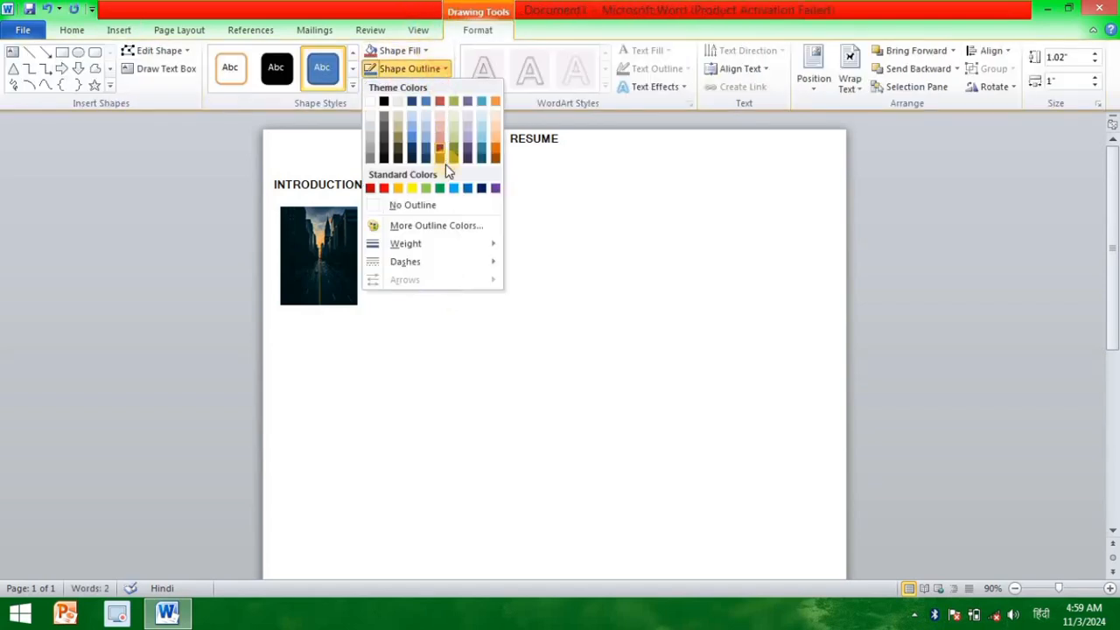
click(434, 207)
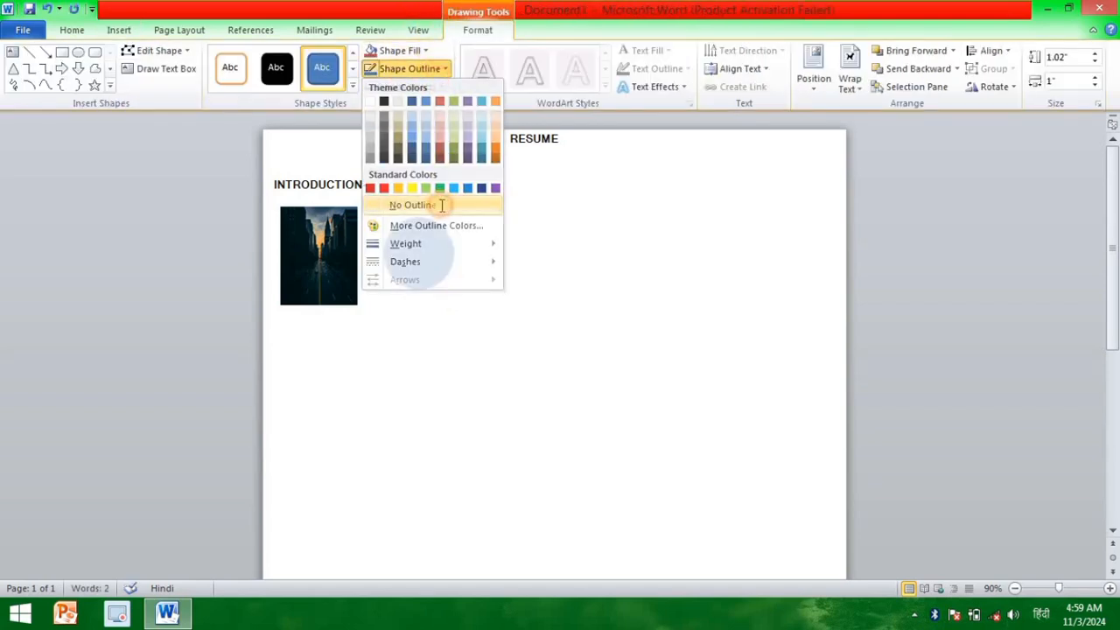
click(421, 50)
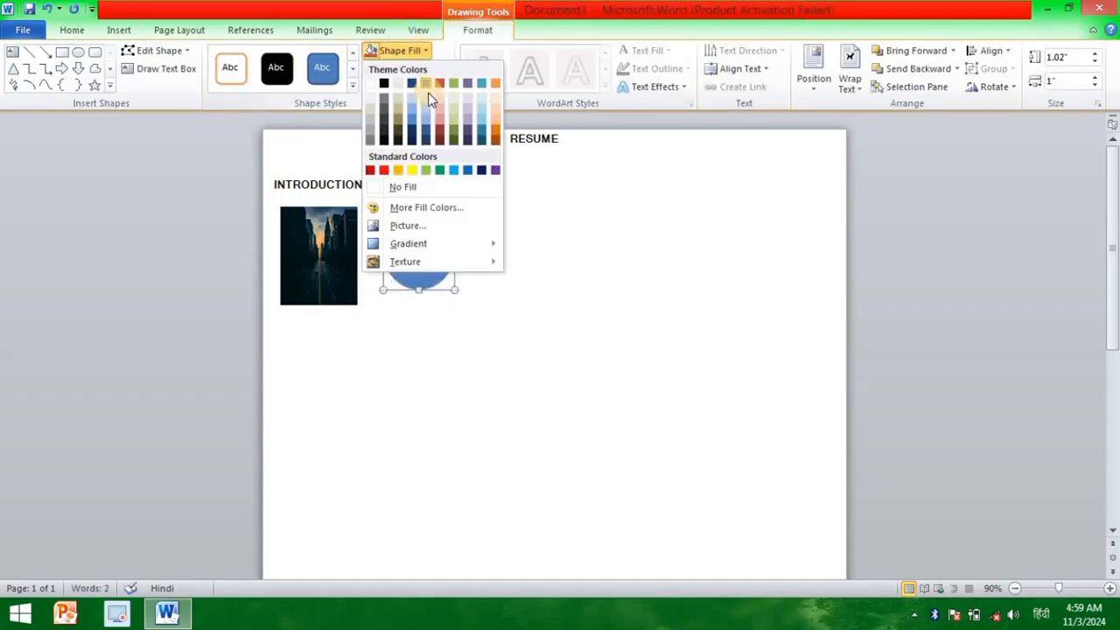
click(413, 170)
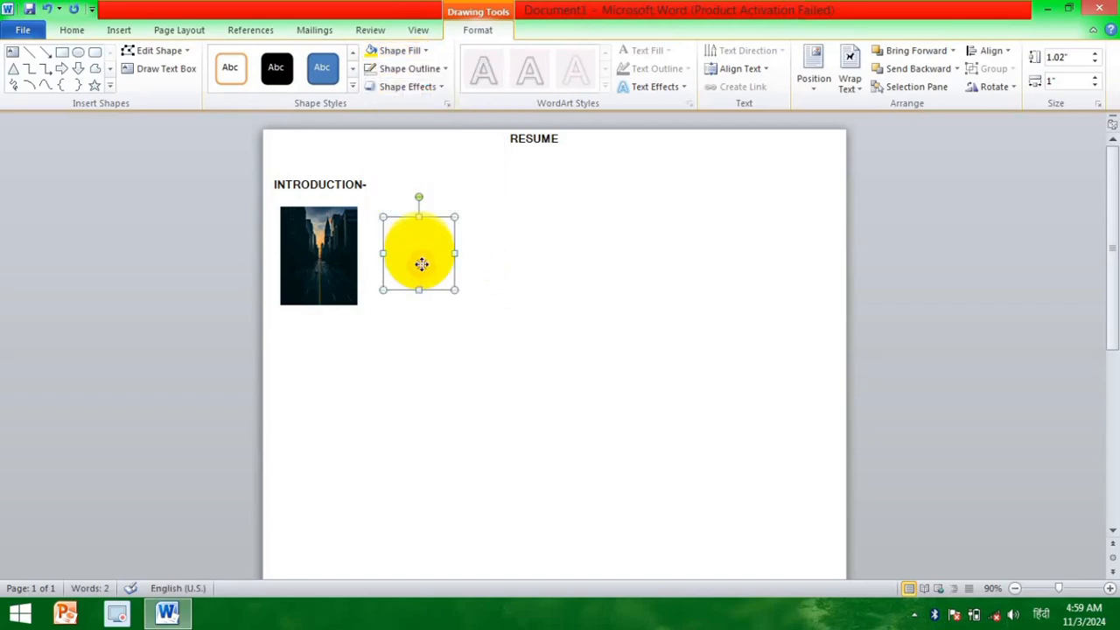
Step: Fine-tune the yellow circle's position so it sits beside the city picture, roughly centered on the picture's height
drag(422, 265, 422, 258)
key(ctrl+Right)
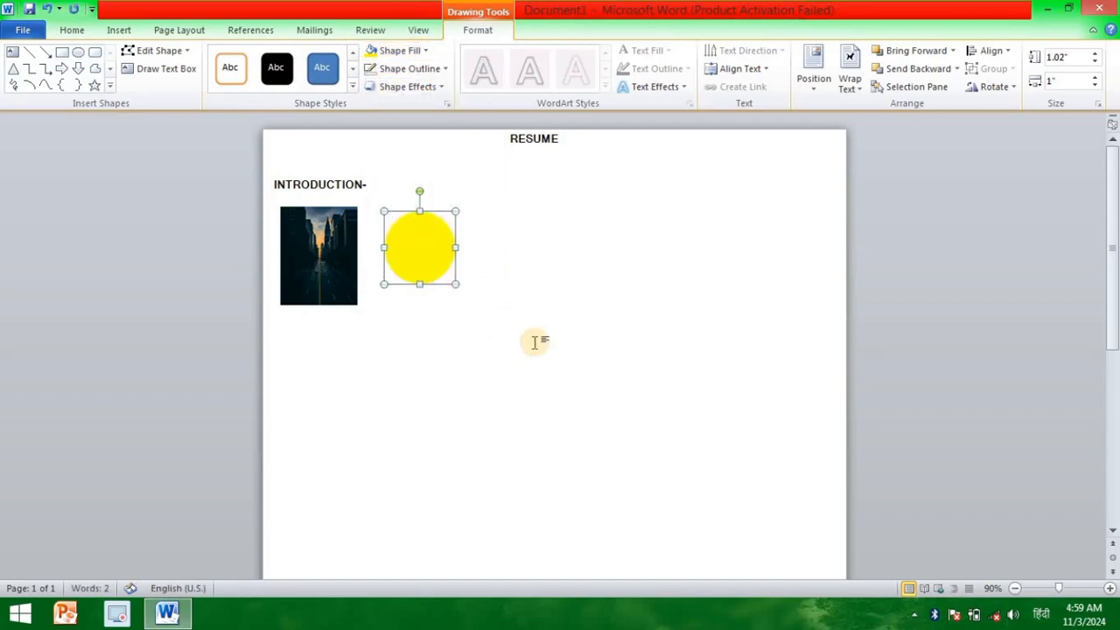
key(ctrl+Down)
key(ctrl+Down)
key(ctrl+Left)
key(ctrl+Left)
key(ctrl+Down)
key(ctrl+Right)
key(ctrl+Right)
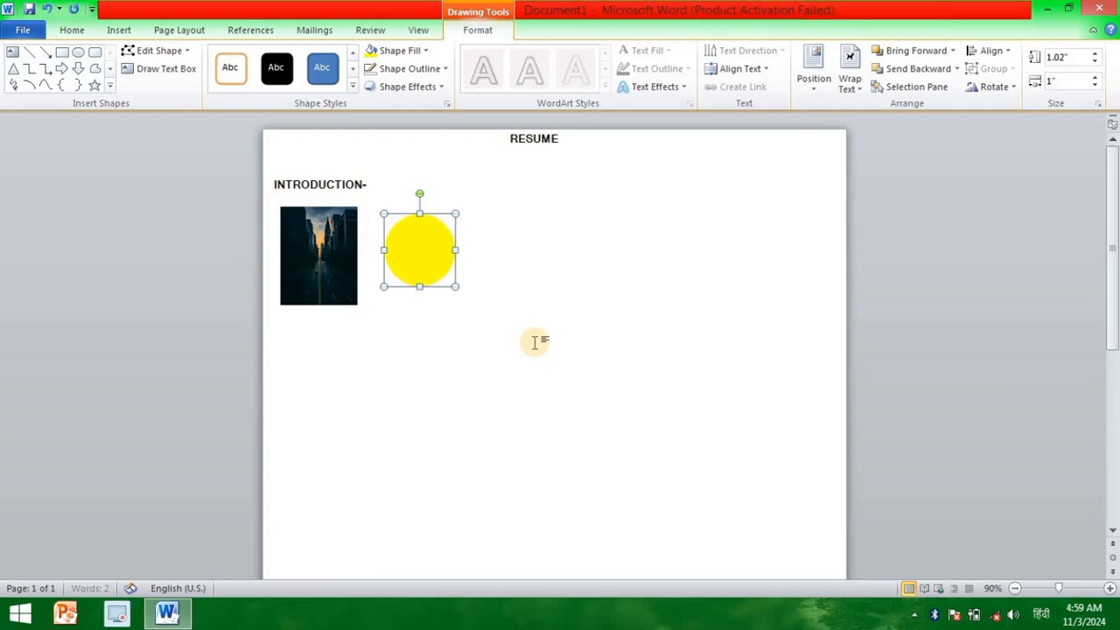
key(ctrl+Down)
key(ctrl+Down)
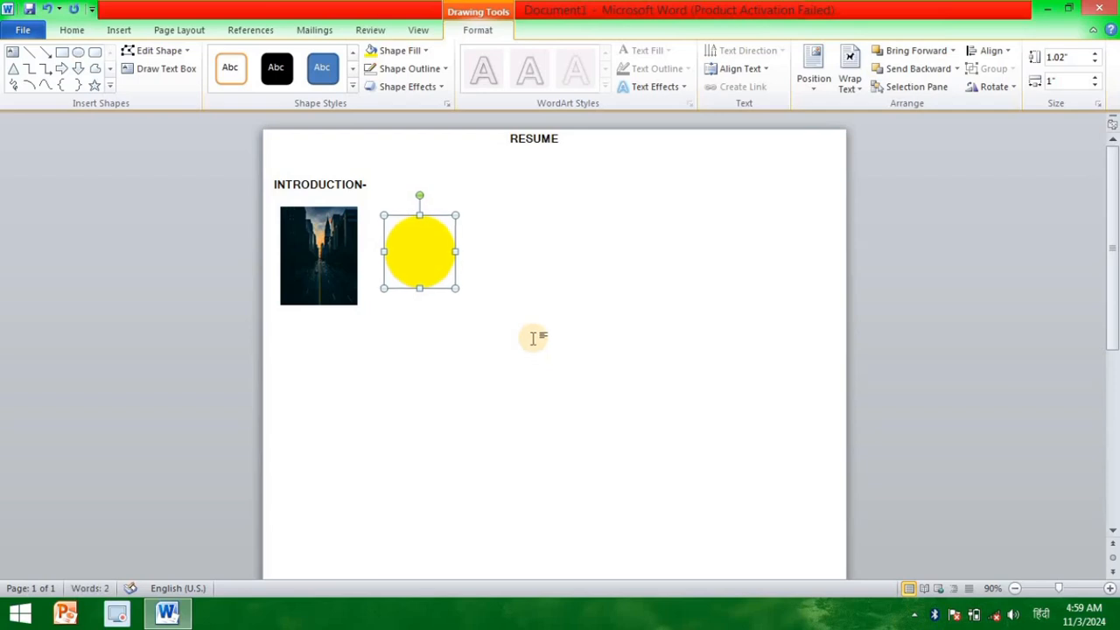
Step: Bring up the commands for inserting objects while the yellow circle stays selected
click(123, 31)
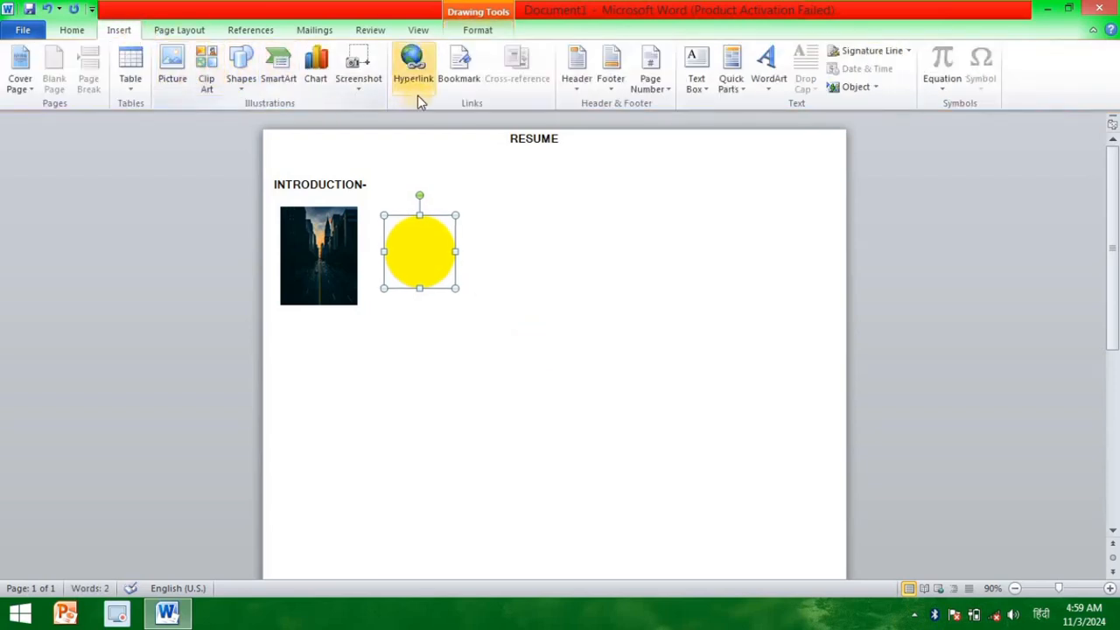
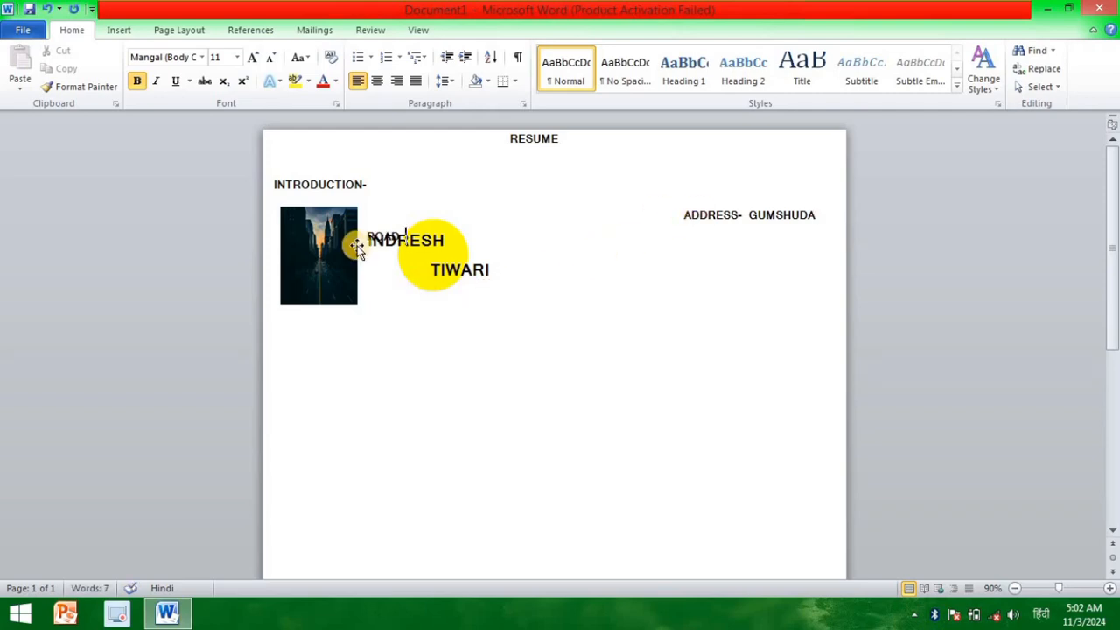
Step: Shift the address line left so the whole street name fits on one line, and remove the space after its paragraph
click(682, 217)
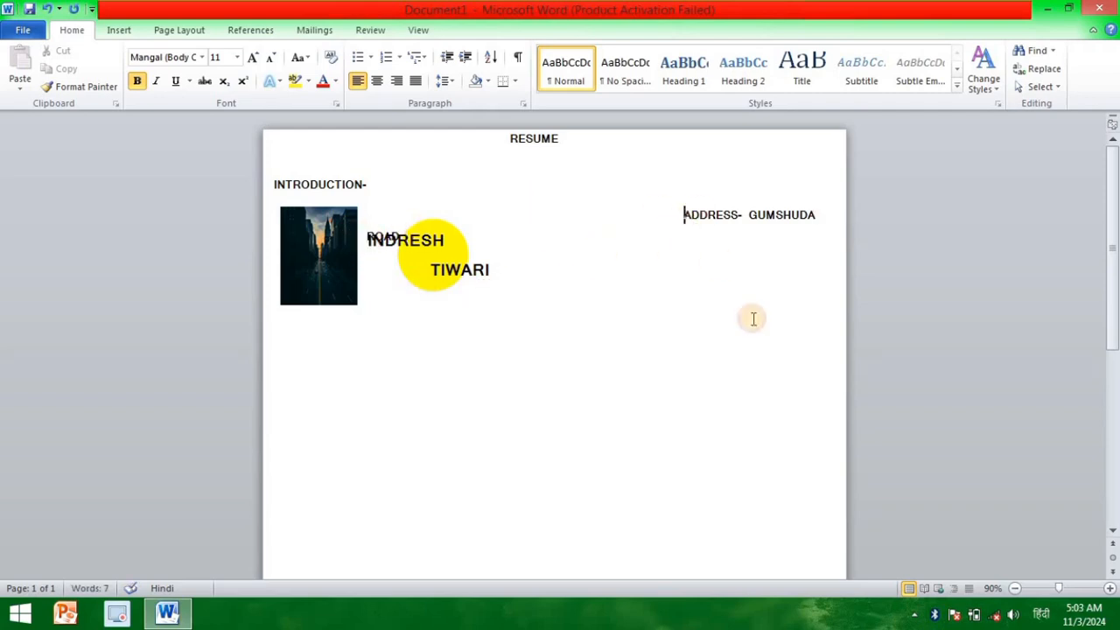
key(BackSpace)
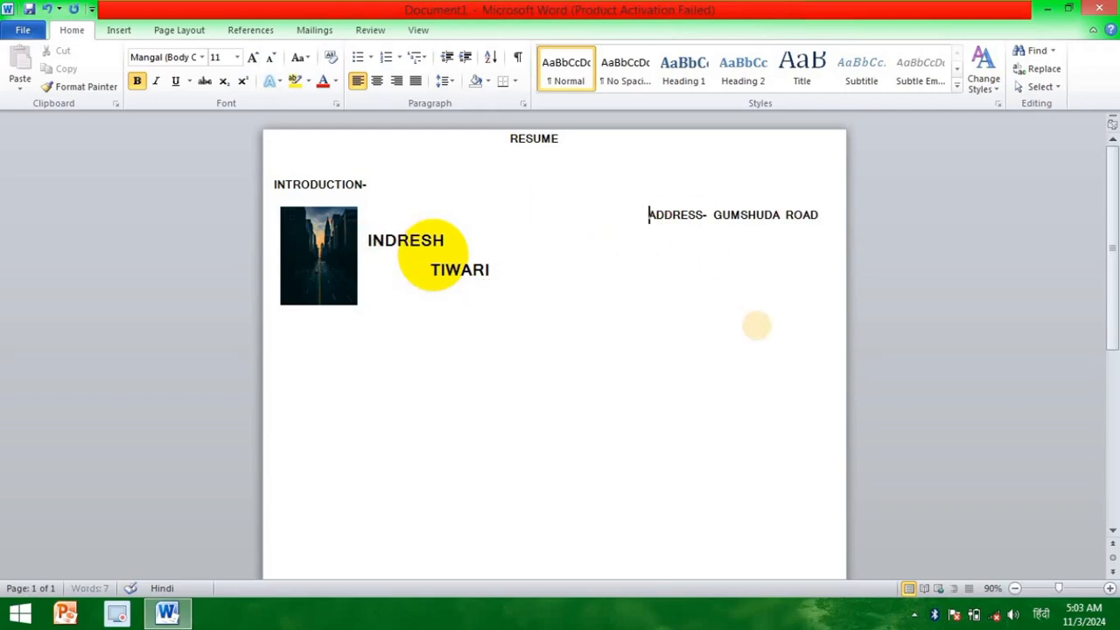
click(816, 216)
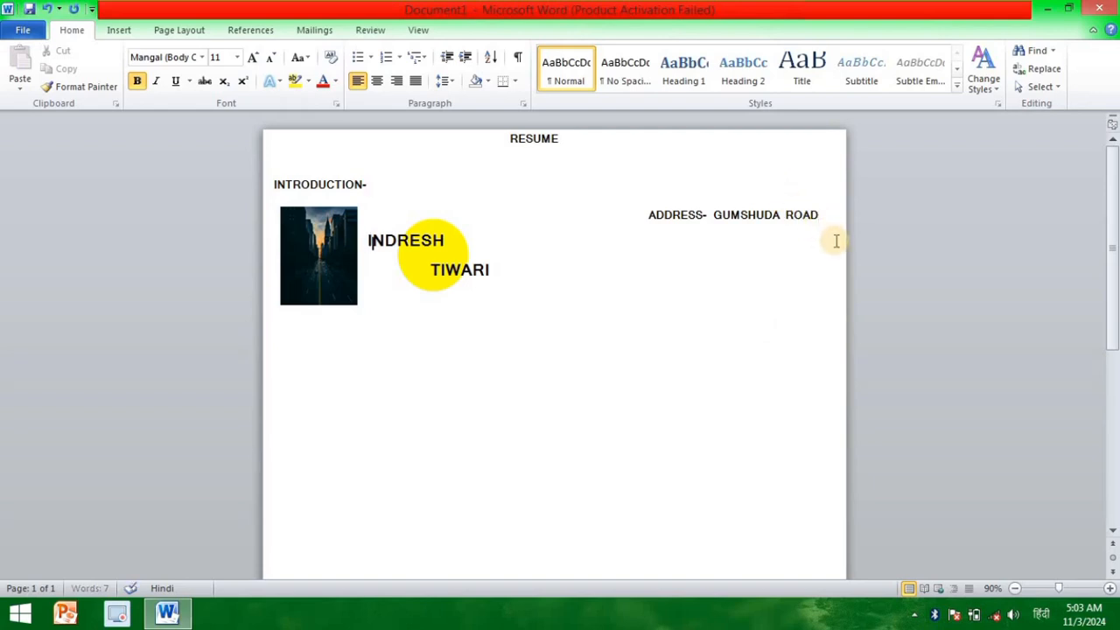
click(836, 241)
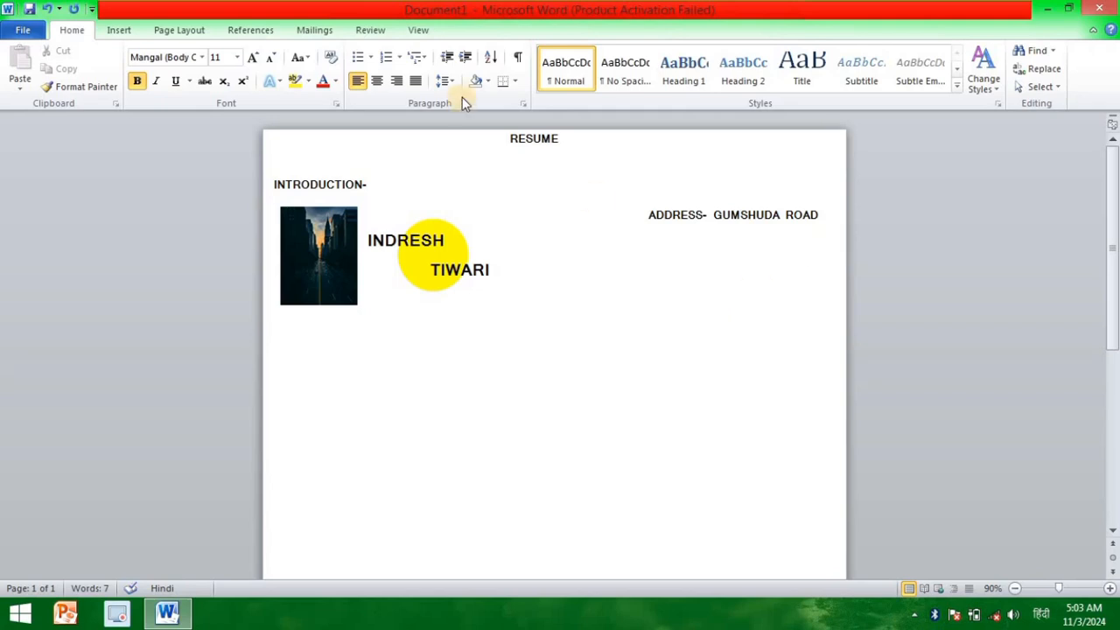
click(445, 80)
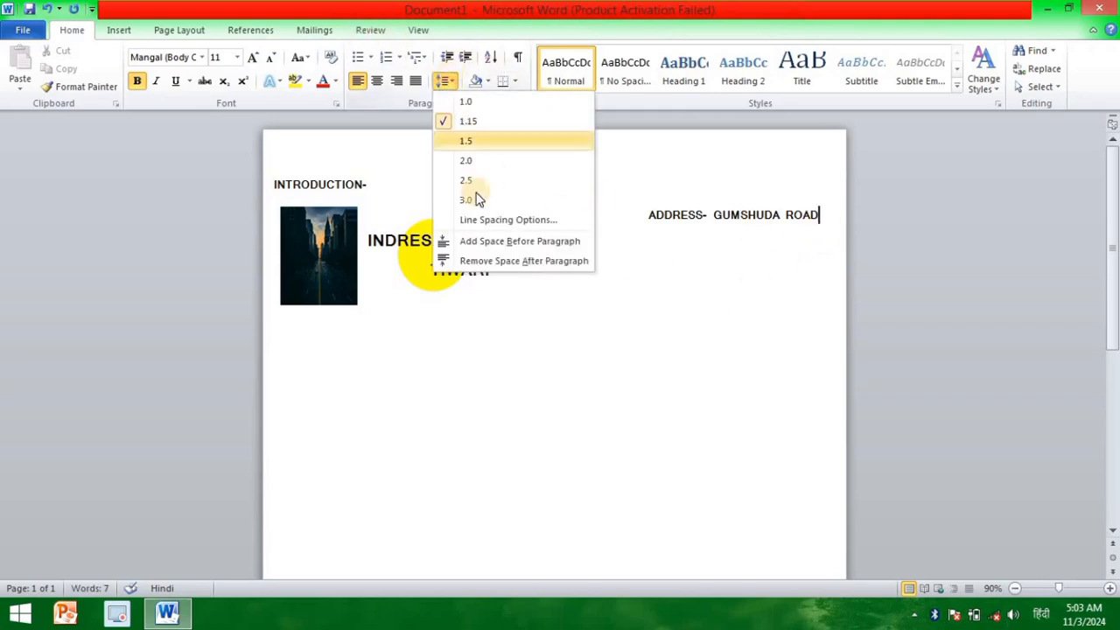
click(451, 257)
click(712, 277)
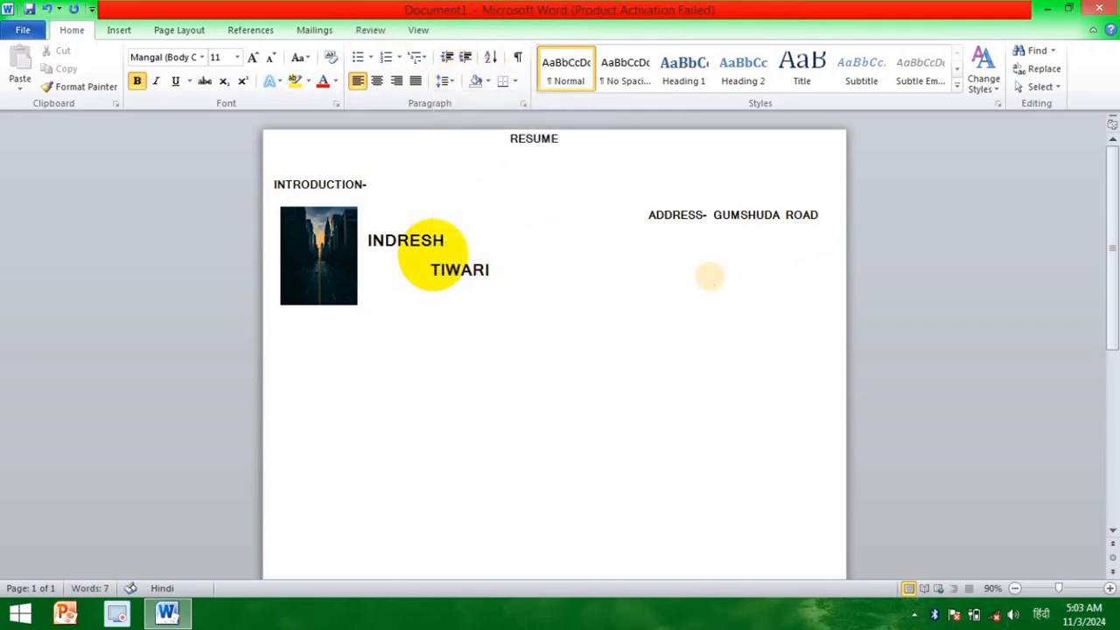
Step: End the street name with a comma and enter the locality on a second address line, indented beneath it
key(Tab)
key(Tab)
key(Tab)
key(Tab)
key(Tab)
key(Tab)
key(Up)
key(Right)
key(Right)
key(Right)
key(Right)
text(,)
key(Return)
click(437, 254)
key(BackSpace)
key(BackSpace)
text(PATALLOK)
key(shift+Up)
key(shift+Up)
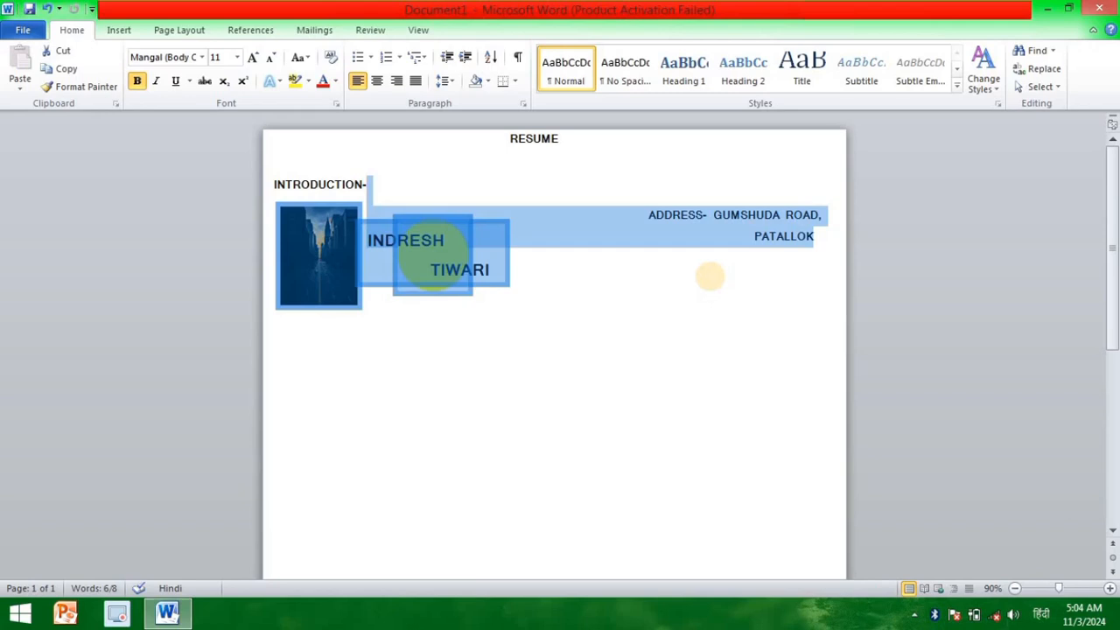
click(710, 287)
click(656, 224)
drag(675, 224, 649, 215)
click(817, 213)
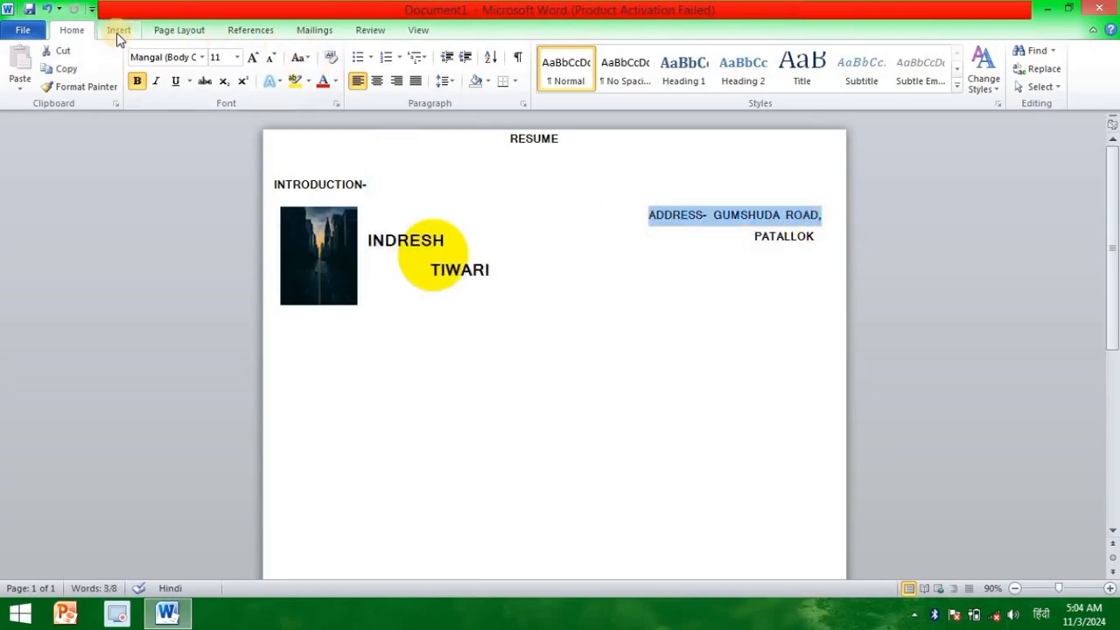
click(335, 80)
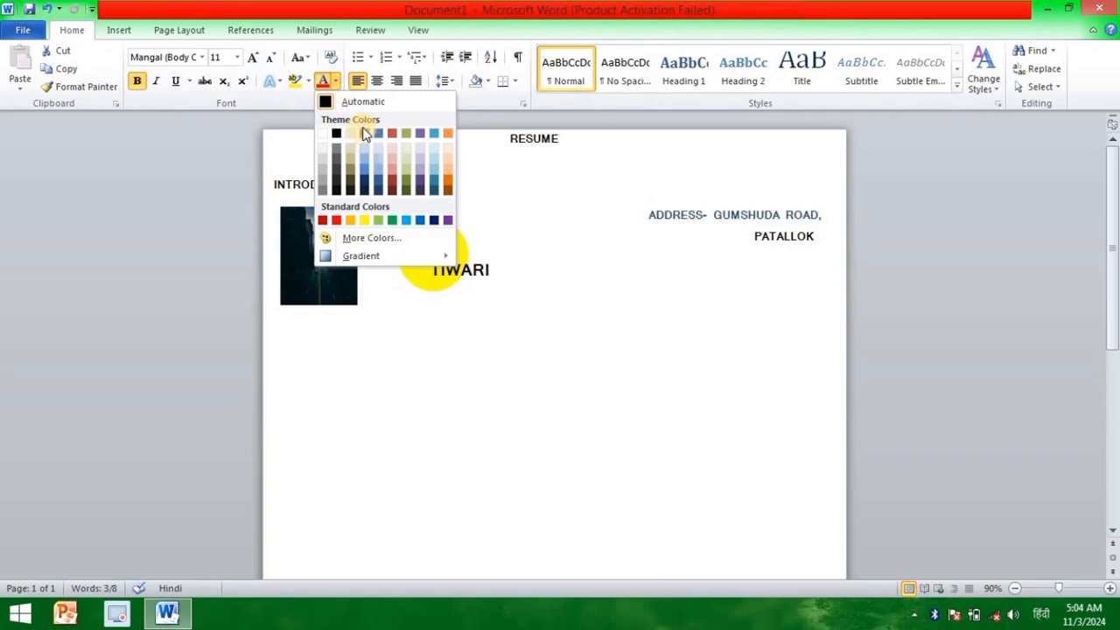
drag(812, 236, 751, 233)
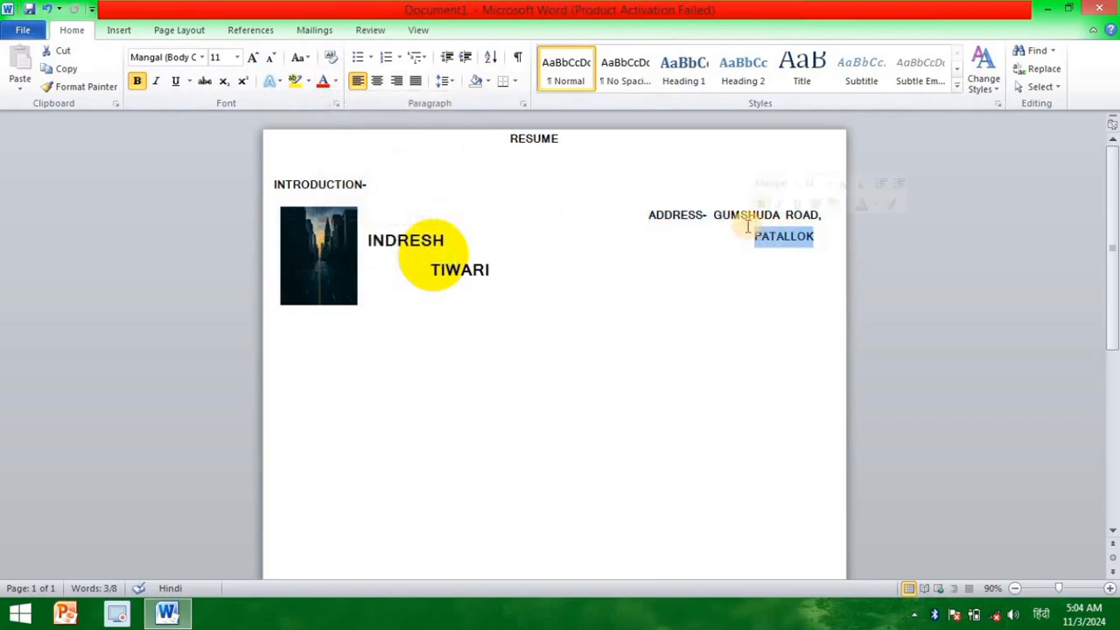
click(764, 214)
Step: Color the first line of the address in the dark blue theme color
drag(819, 216, 648, 217)
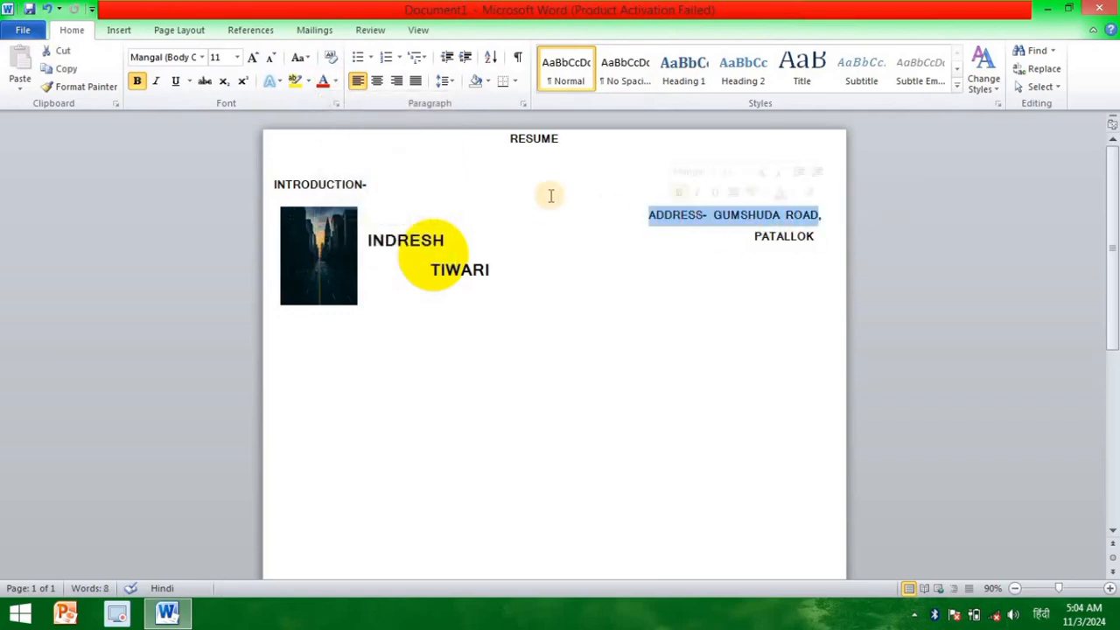
click(336, 81)
click(364, 139)
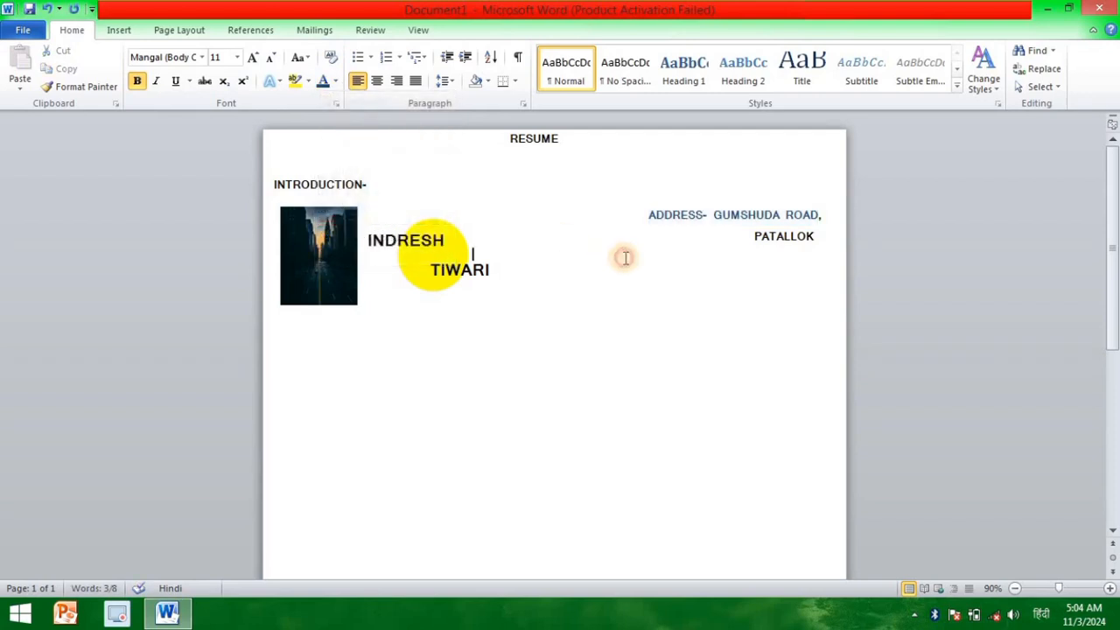
Step: Reduce the font size of the locality name on the second address line to 10
drag(809, 234, 754, 239)
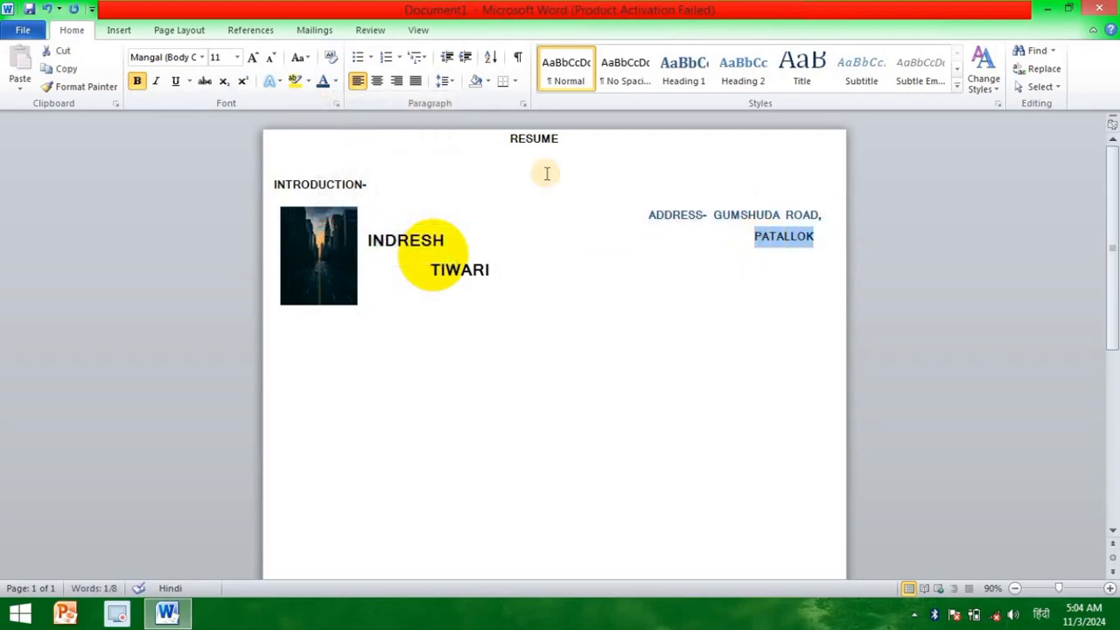
click(274, 59)
click(823, 257)
Step: Move the second address line left and extend it with the remaining words of the address
click(747, 233)
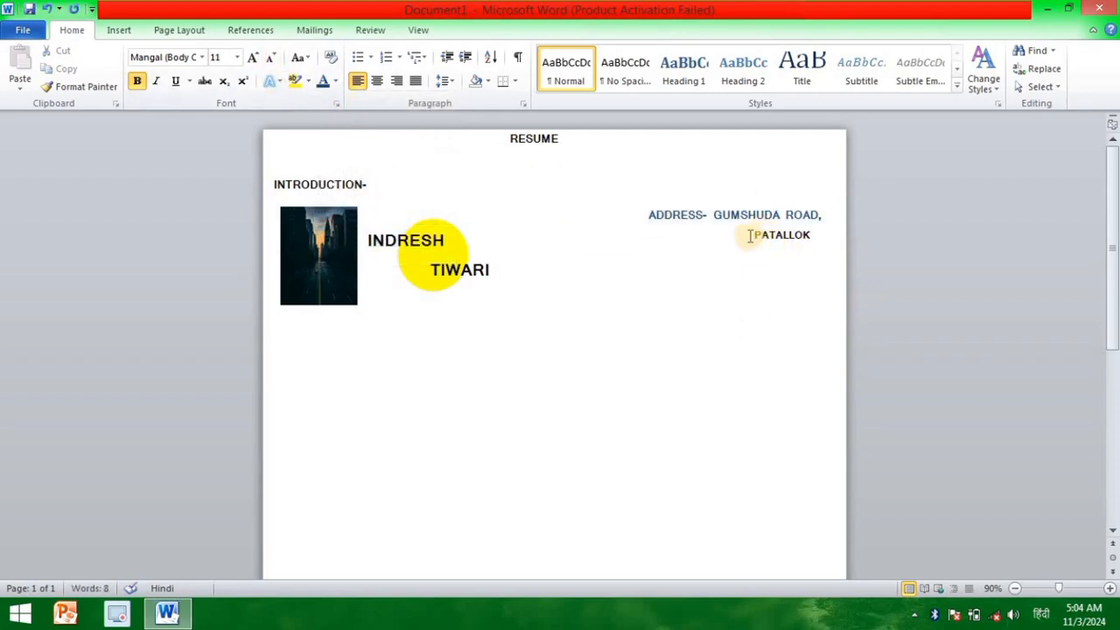
key(BackSpace)
key(BackSpace)
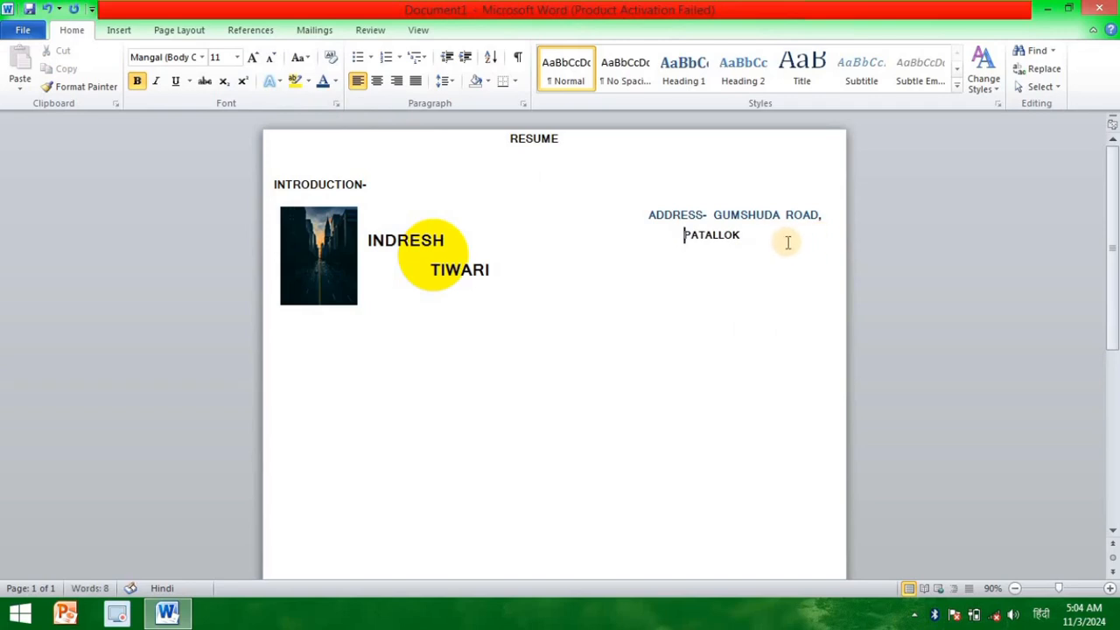
click(779, 240)
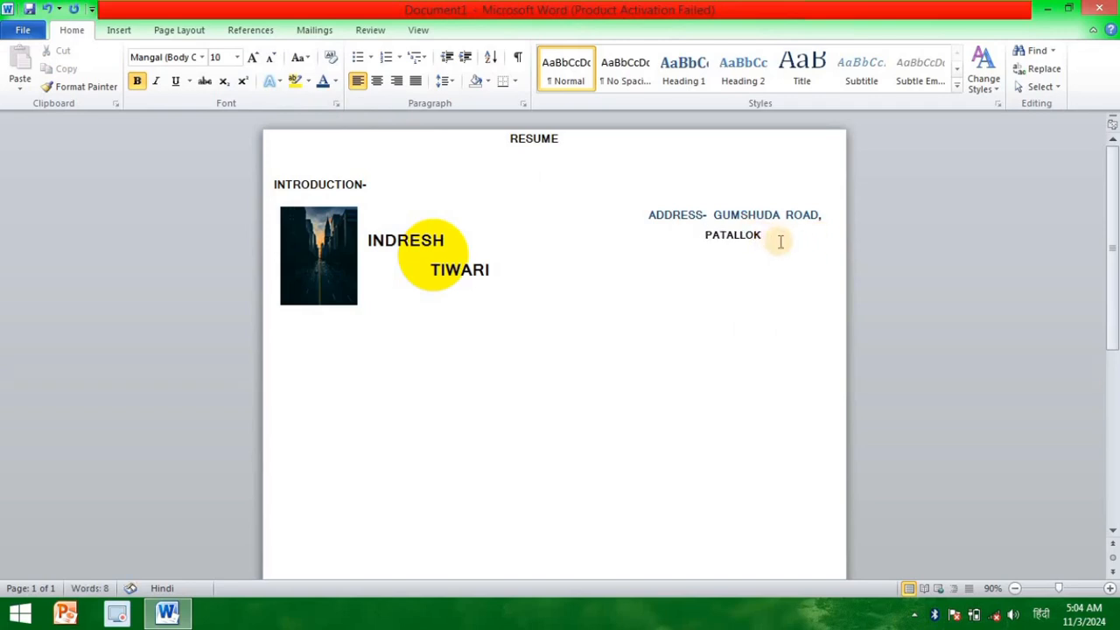
text(KE PASS)
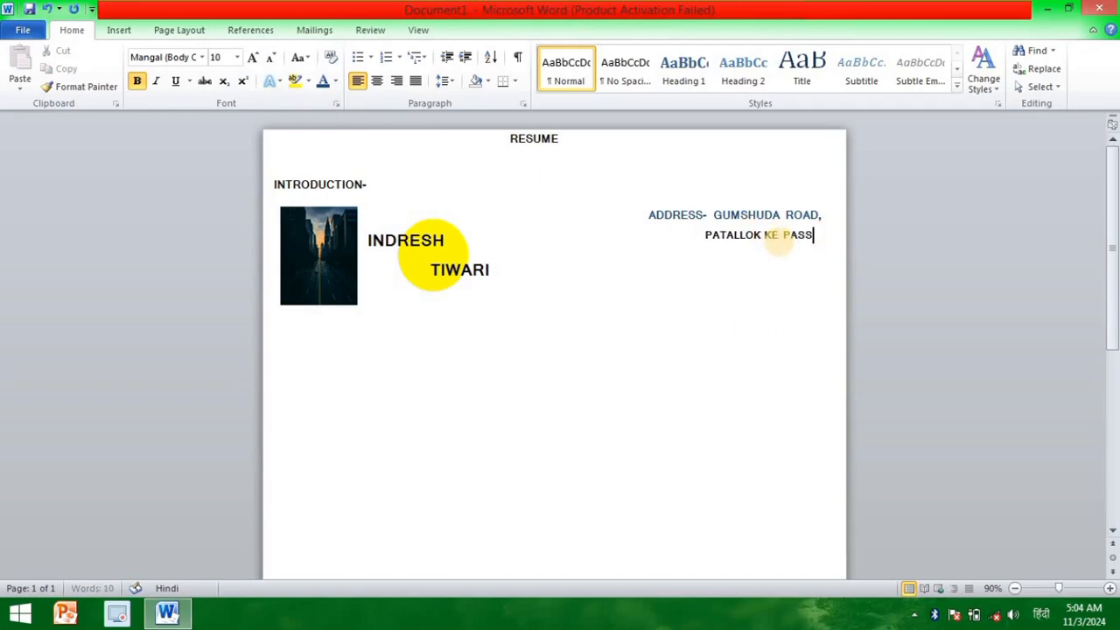
Step: Shift both address lines right so that they end close to the page's right edge
click(780, 243)
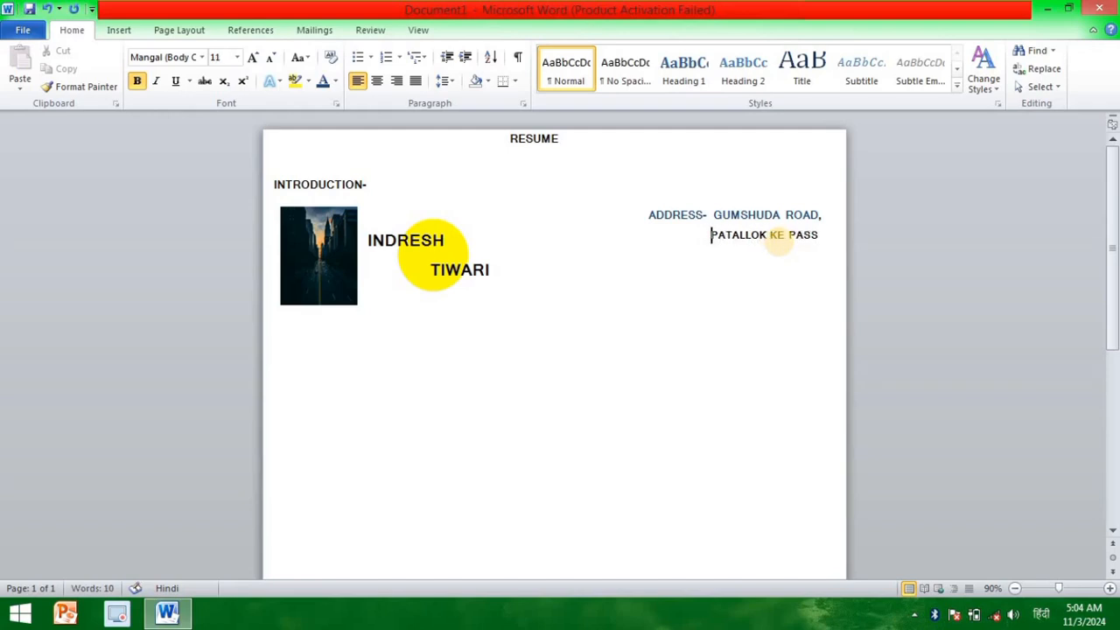
key(Up)
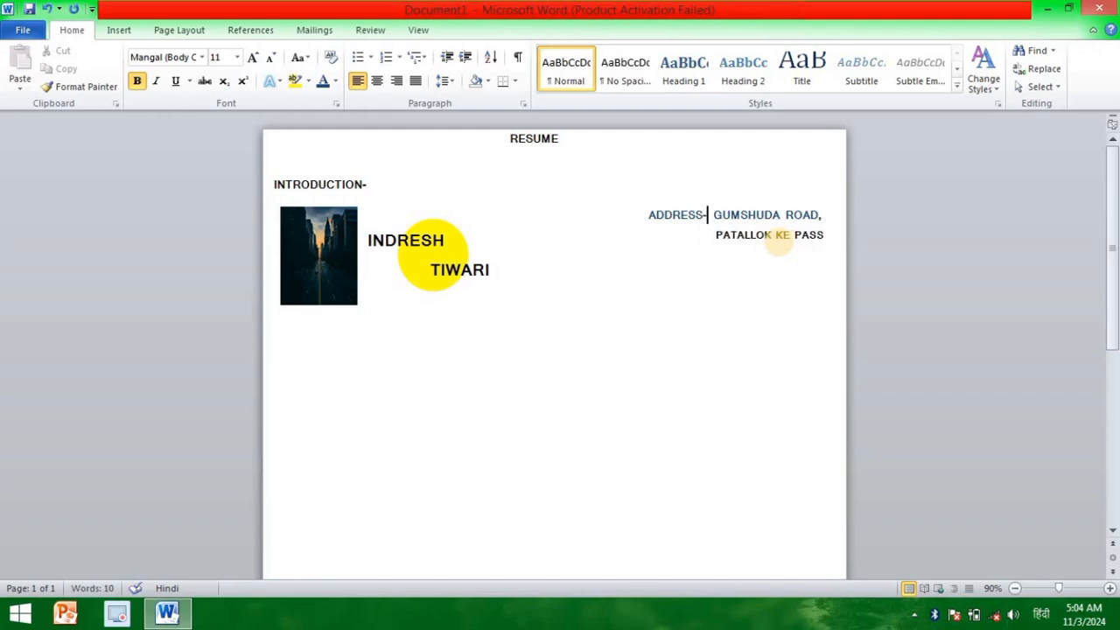
key(Left)
key(Left)
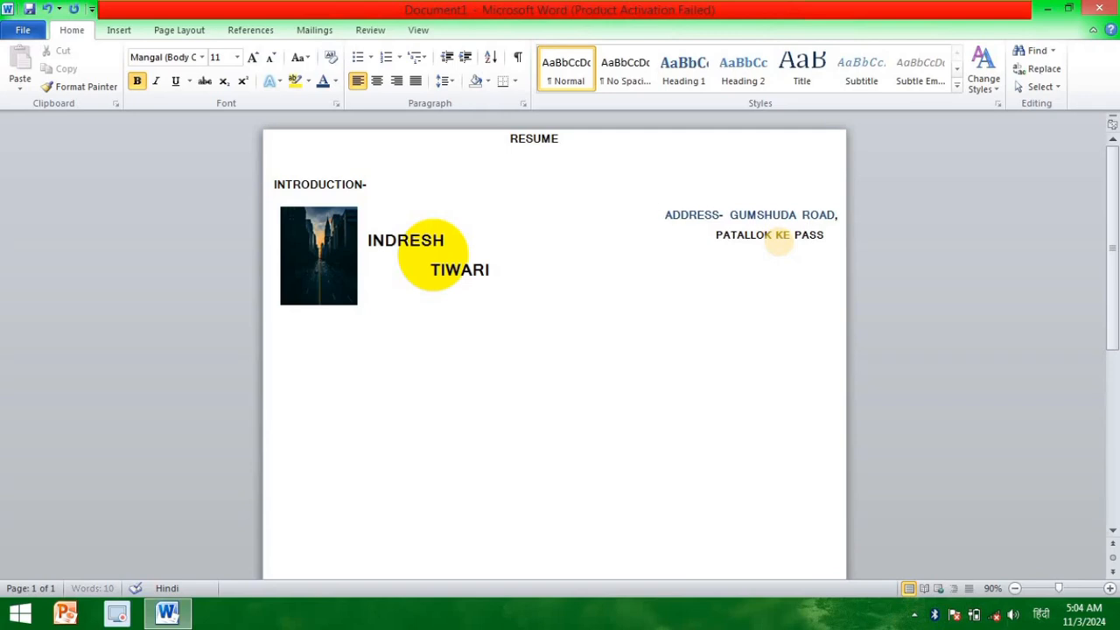
key(Down)
key(Right)
key(Right)
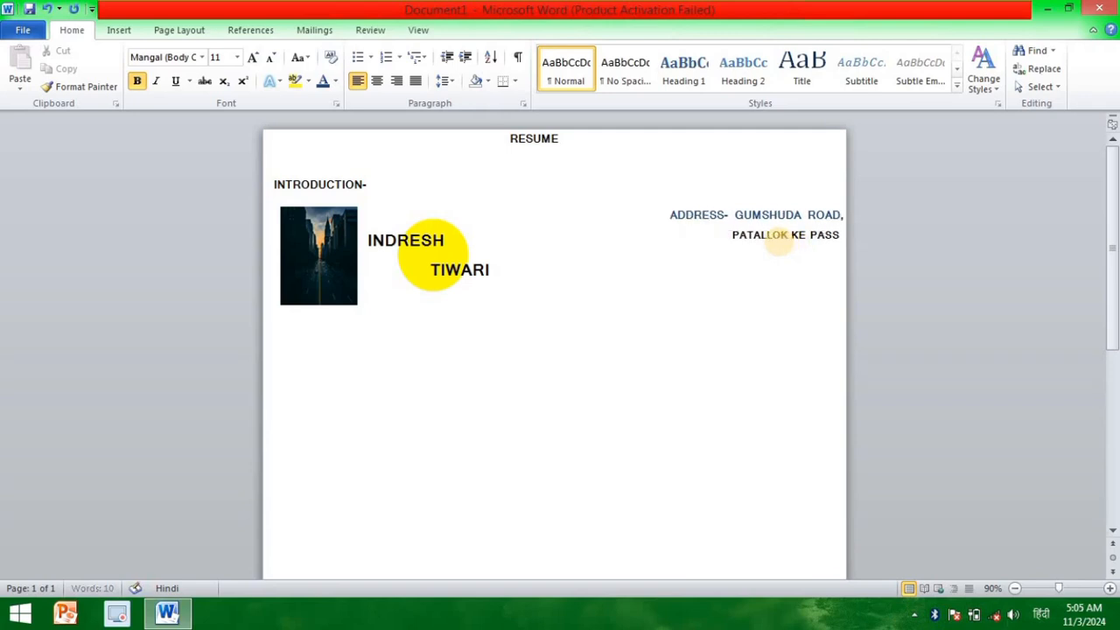
Step: Add a line labelled "MOBILE NO." below the two address lines
key(Down)
text(MO.)
key(Left)
key(Left)
key(Left)
key(Left)
key(BackSpace)
text(BILR)
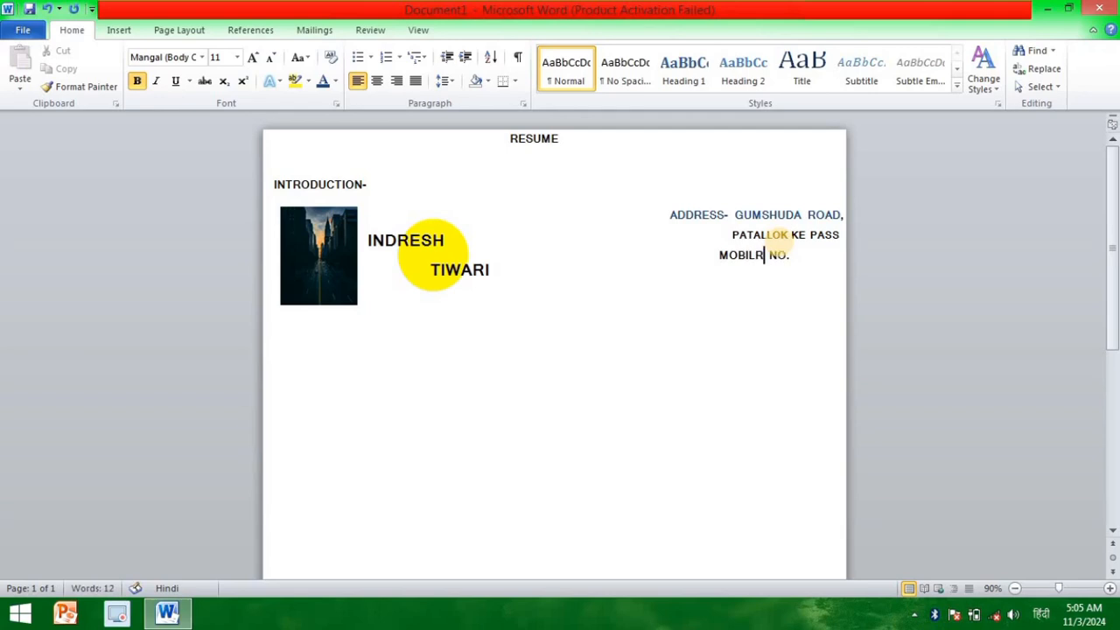
key(BackSpace)
text(E)
Step: Move the mobile line left and complete its label with a dash followed by the phone number
key(Left)
key(Left)
key(Left)
key(Left)
key(Left)
key(Left)
key(BackSpace)
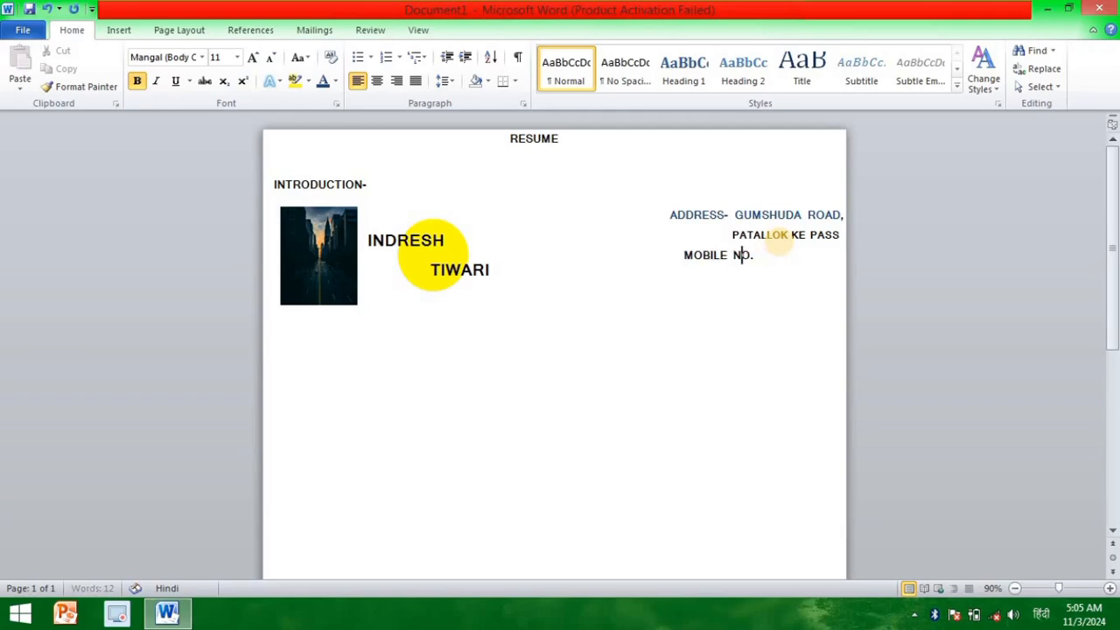
key(Right)
key(Delete)
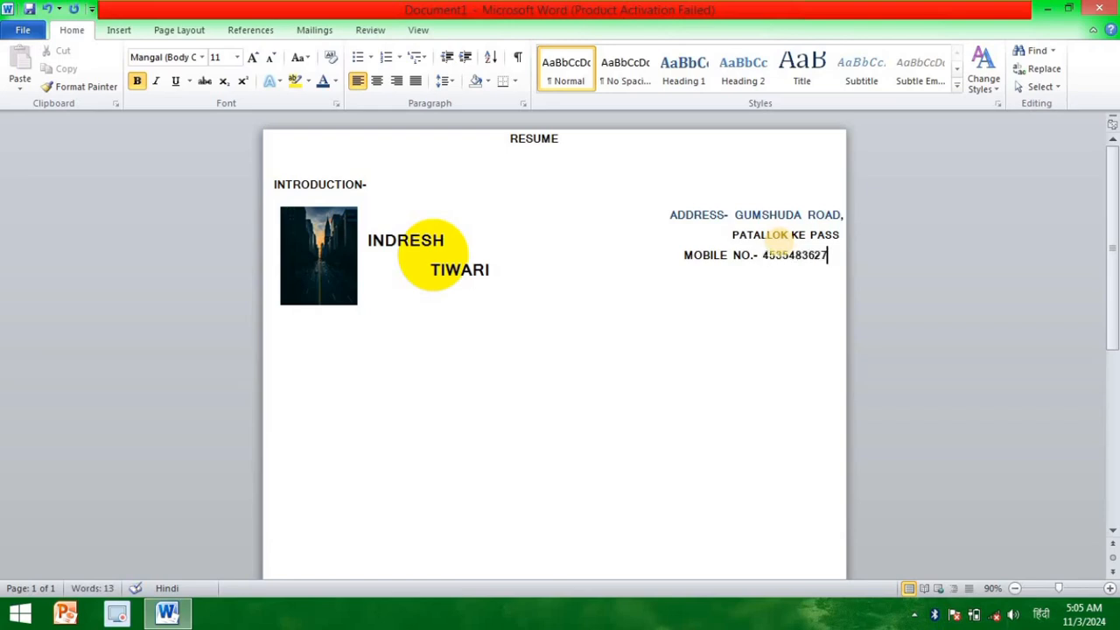
Step: Color only the phone number in standard red, leaving its label out
drag(749, 244, 754, 252)
click(834, 257)
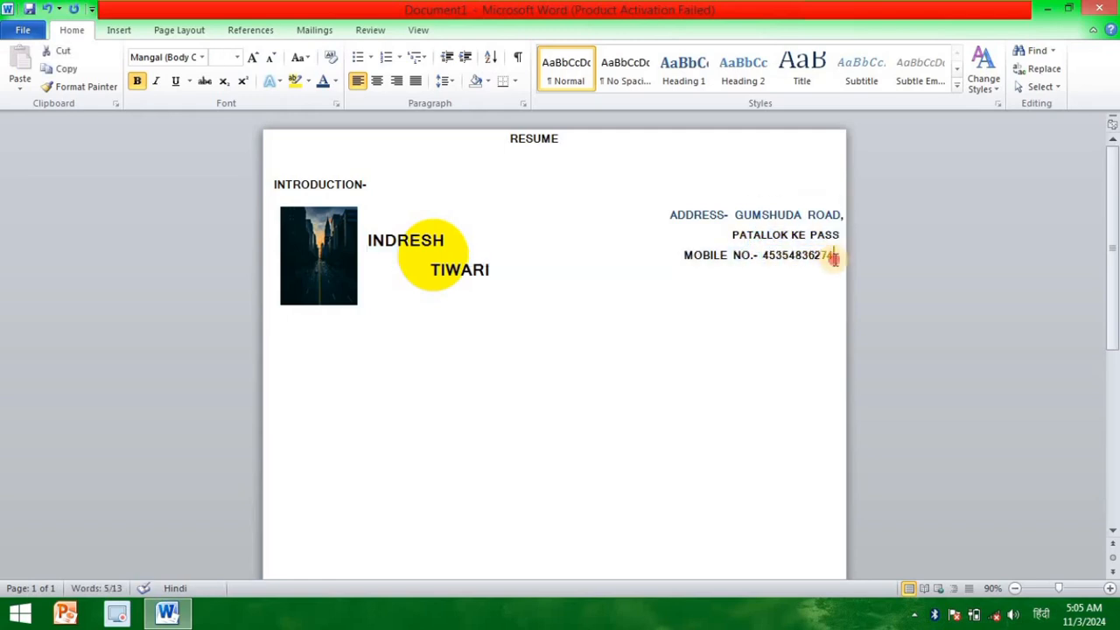
drag(834, 258, 762, 258)
click(335, 82)
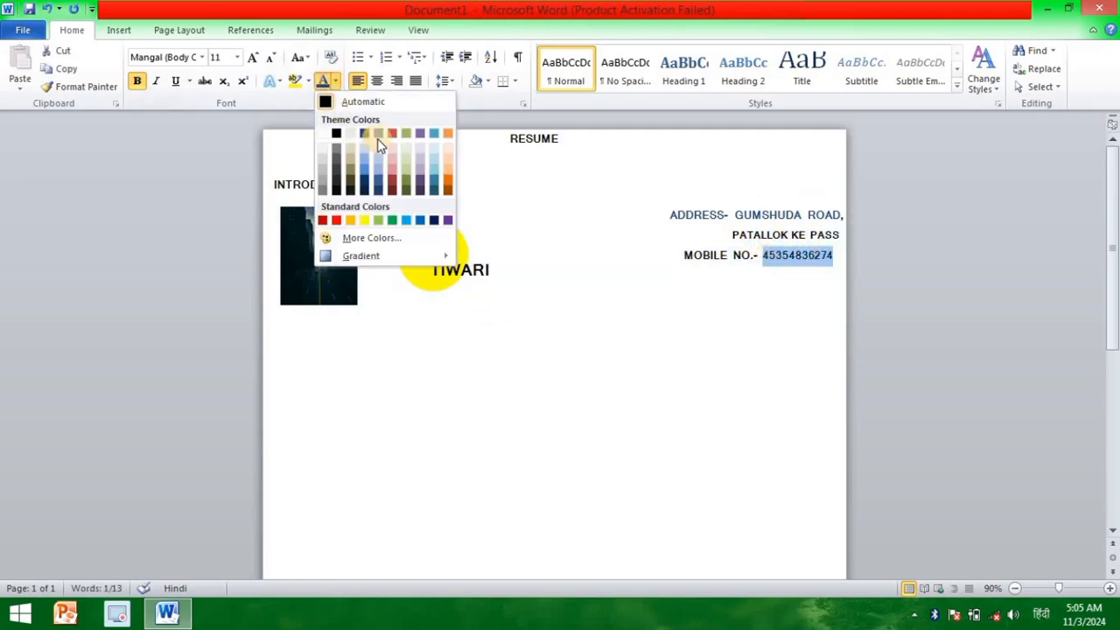
click(339, 219)
Step: Start a new indented line with the label "EMAIL" below the mobile number
click(815, 269)
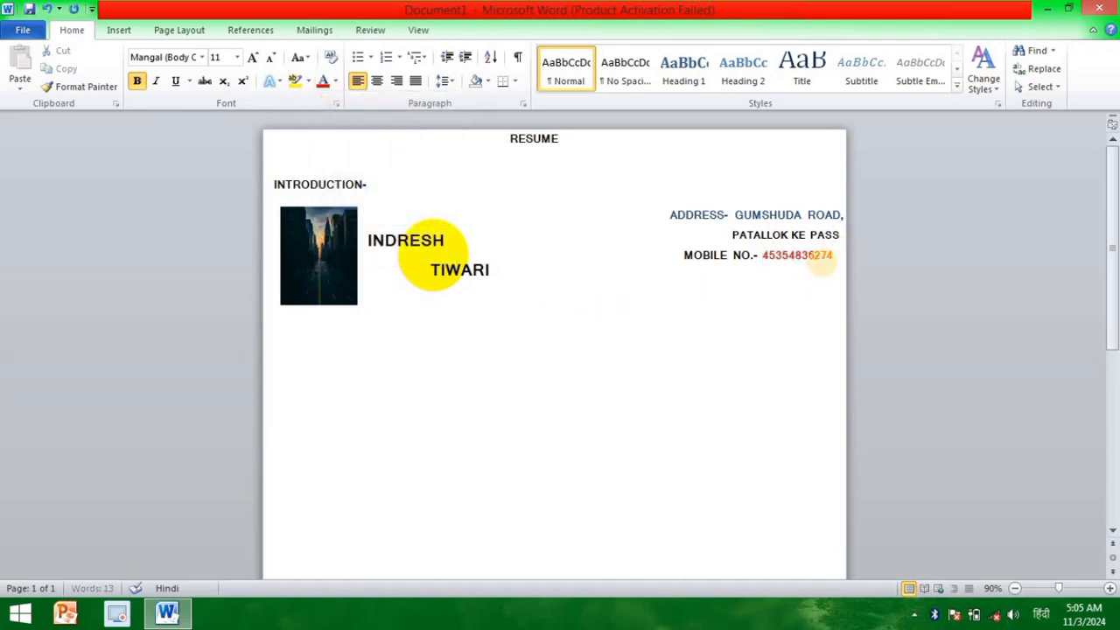
key(Return)
key(Tab)
key(Tab)
key(Tab)
key(Tab)
key(Tab)
key(Tab)
key(Tab)
key(Tab)
key(Tab)
key(Tab)
text(EMAIL)
Step: Set the font color of the "EMAIL" label to Automatic
double_click(702, 276)
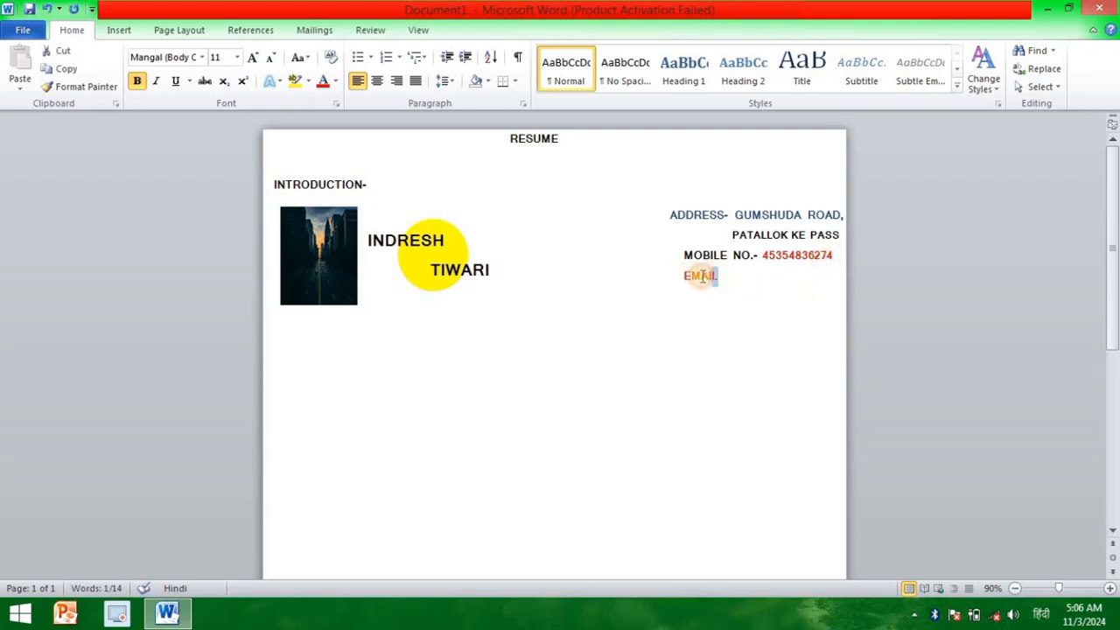
click(335, 81)
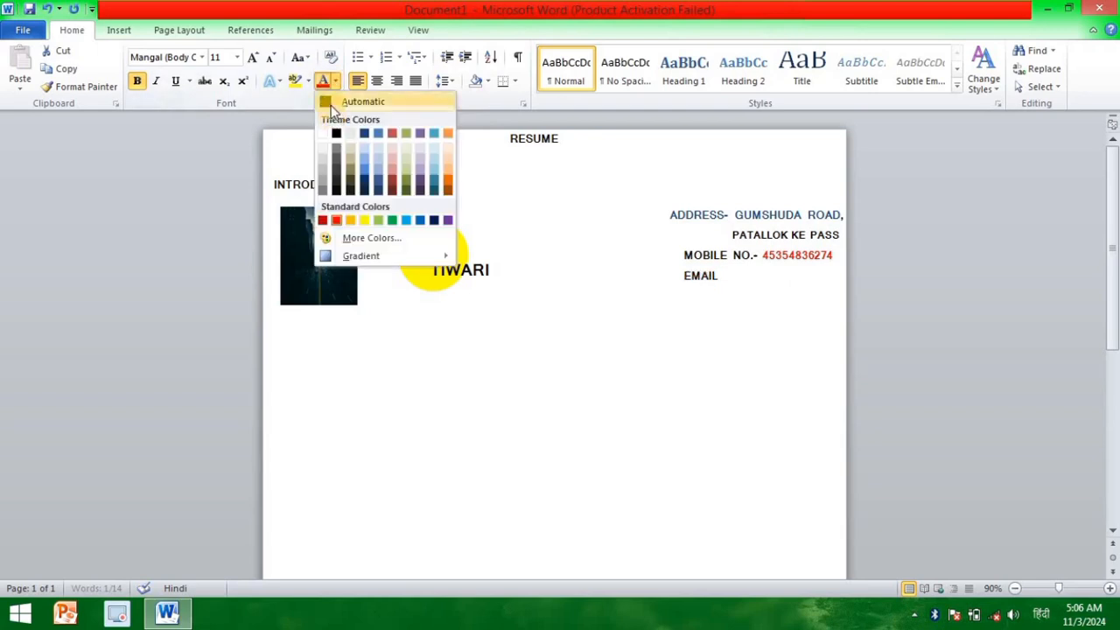
click(328, 100)
Step: Add a dash after the "EMAIL" label and enter the contact's e-mail address
click(739, 276)
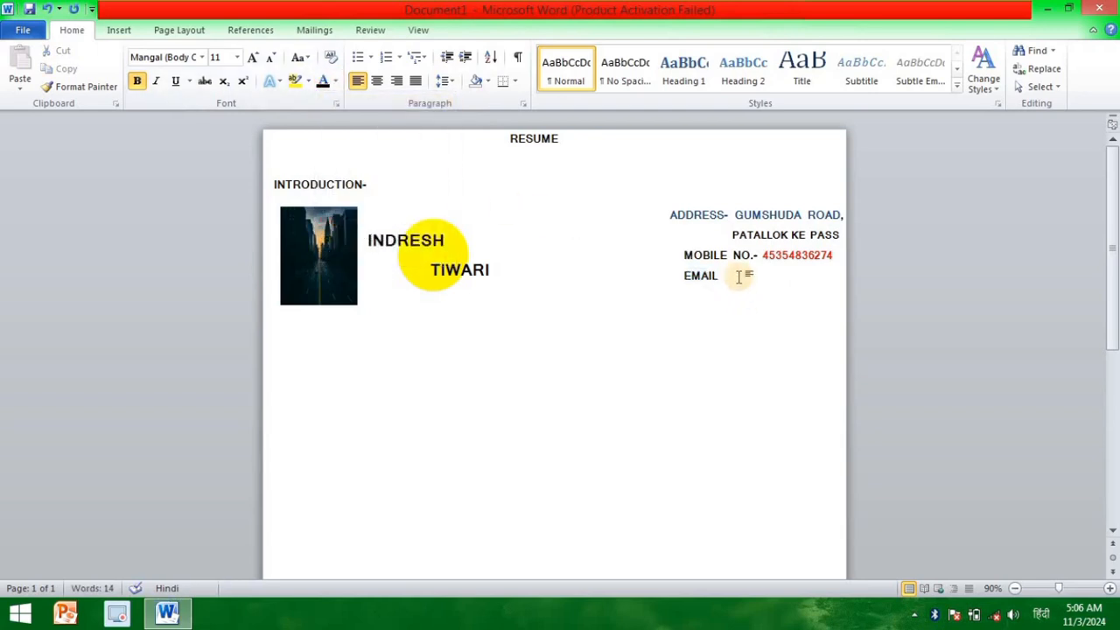
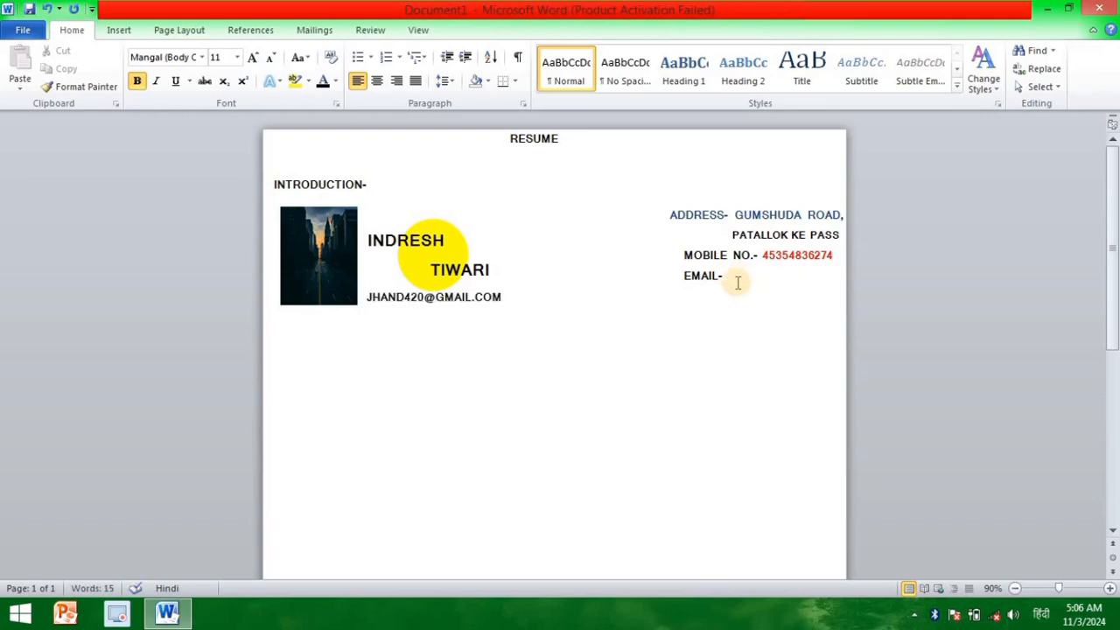
Step: Reposition the email line further left so the label and e-mail address fit together on one line
click(673, 274)
key(BackSpace)
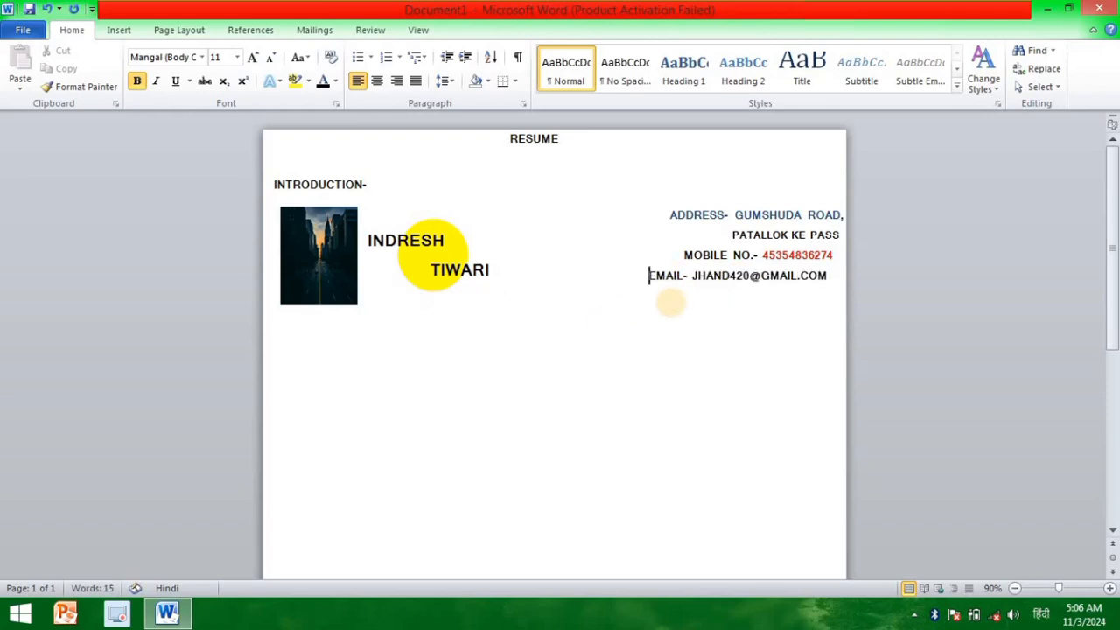
key(BackSpace)
key(BackSpace)
key(BackSpace)
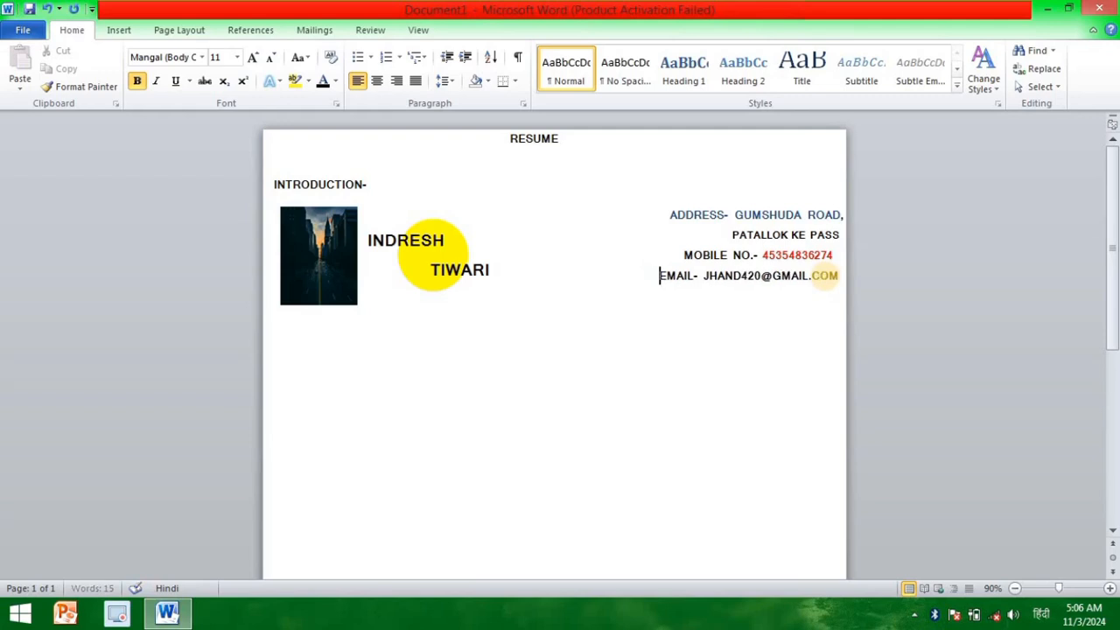
Step: Nudge the mobile number and email lines slightly right to bring their ends near those of the address lines
click(687, 256)
key(BackSpace)
key(BackSpace)
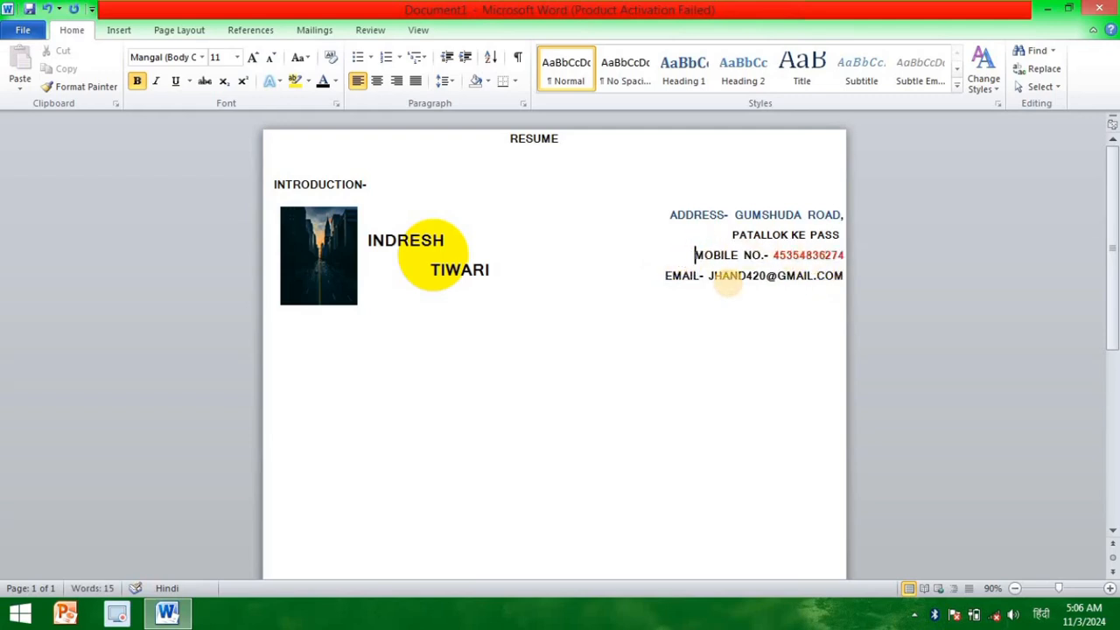
Step: Shift both address lines and the email line one space left to bring their ends near the mobile number's end
click(727, 236)
key(BackSpace)
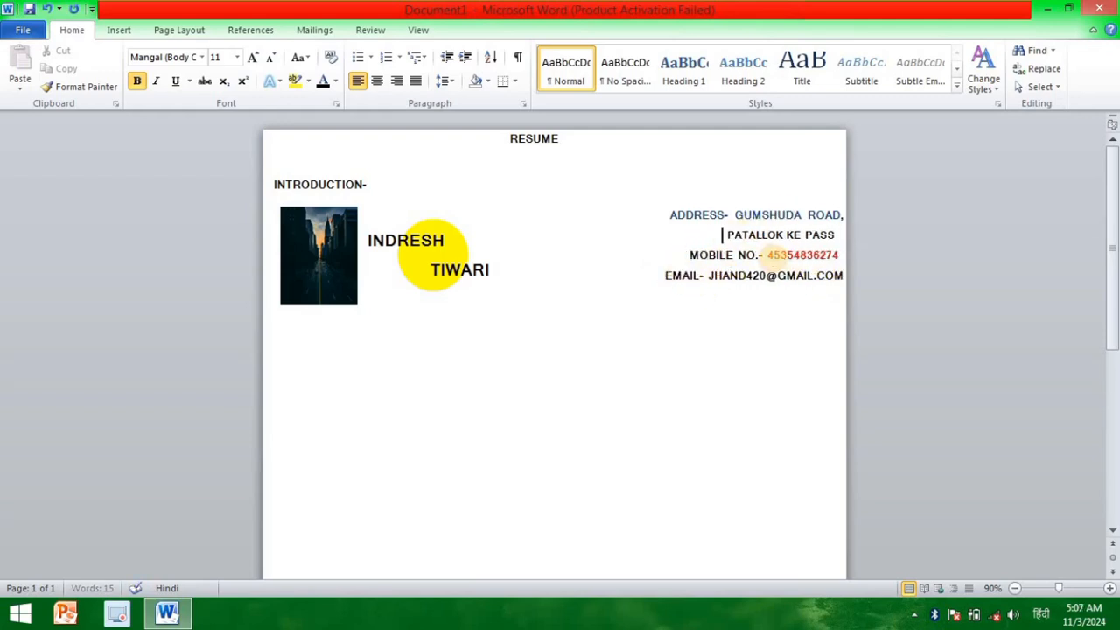
click(662, 277)
key(BackSpace)
click(665, 214)
key(BackSpace)
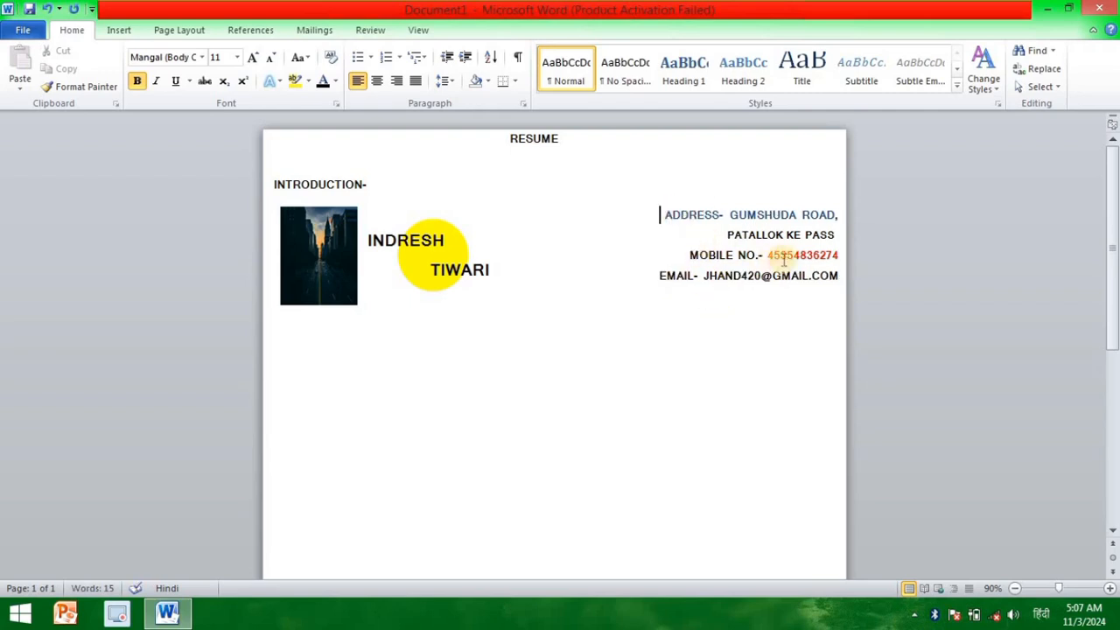
Step: Set the font color of the e-mail address after the "EMAIL" label to the standard Red
drag(838, 277, 728, 271)
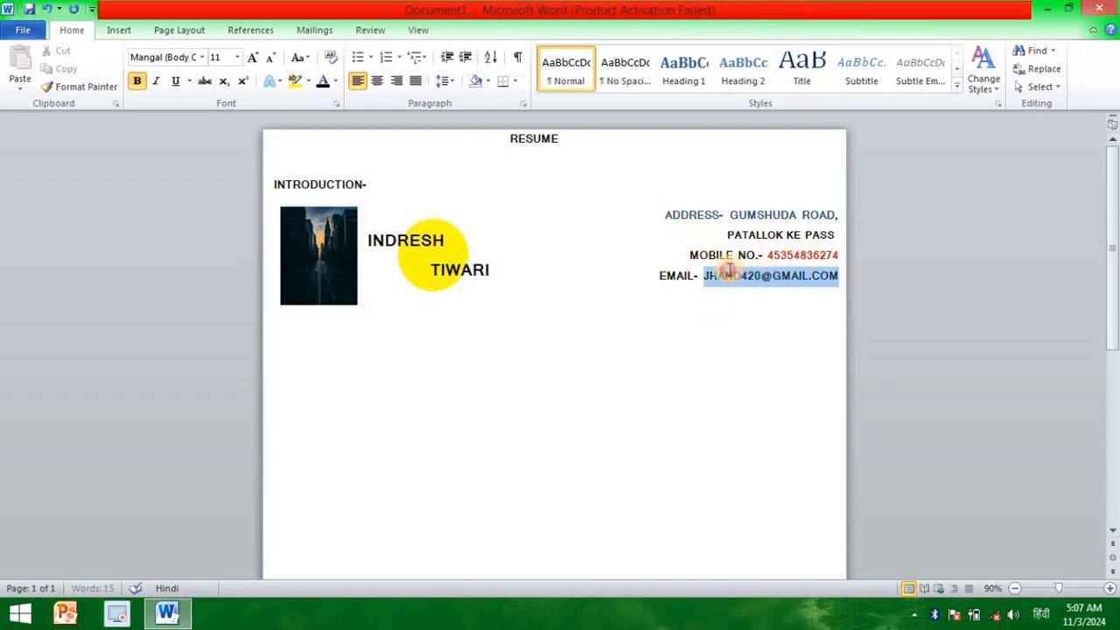
click(336, 80)
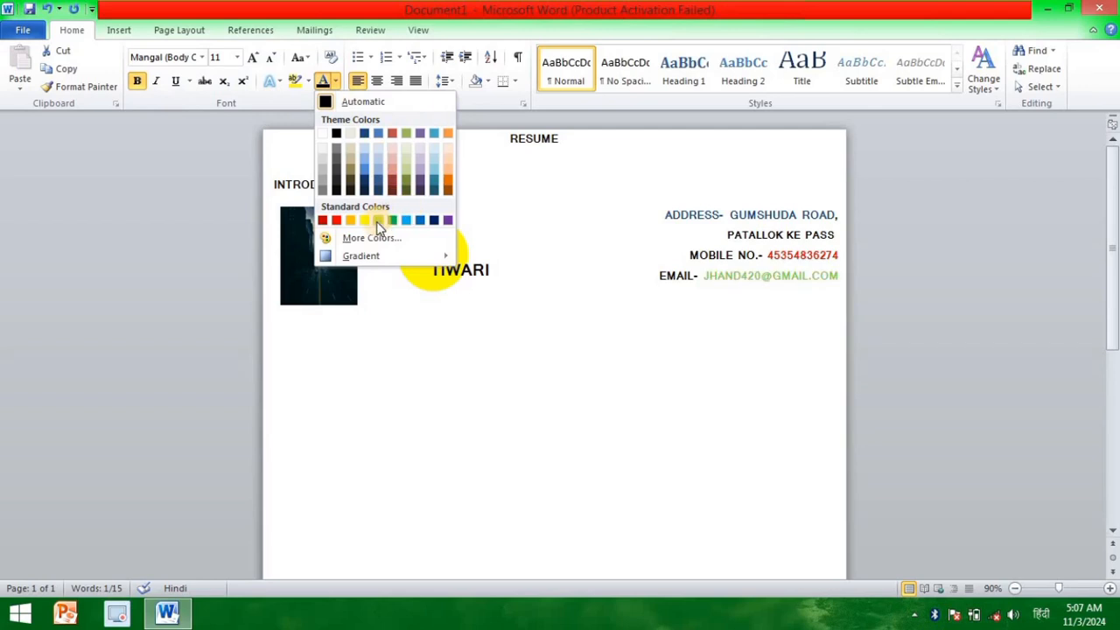
click(337, 220)
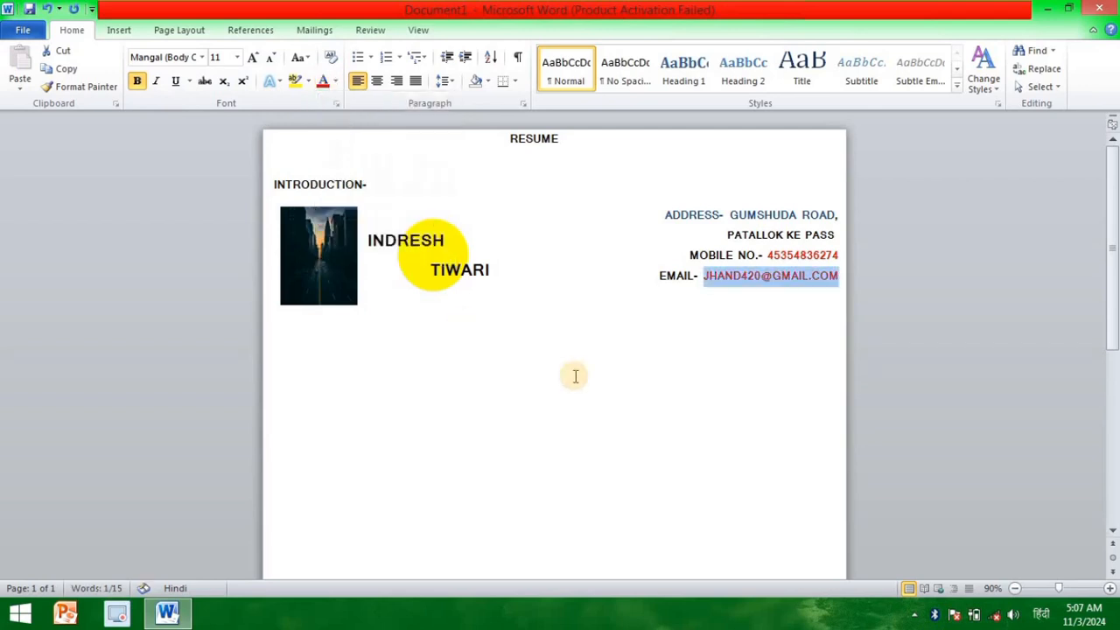
Step: Enter an indented "ABOUT ME" heading below the picture
click(840, 278)
key(Tab)
text(ABO)
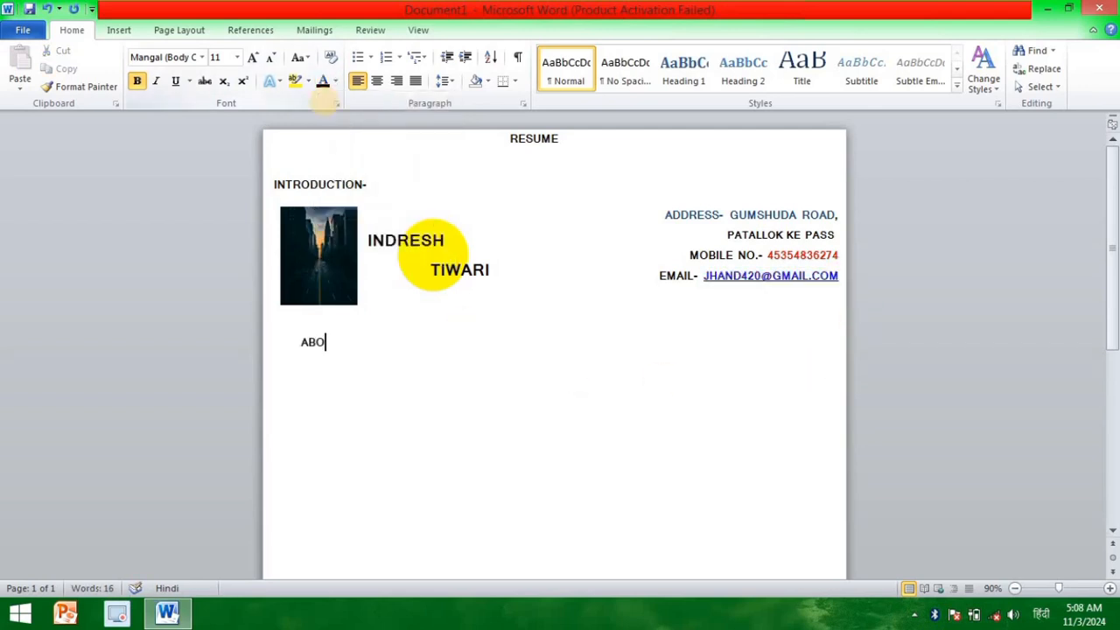
text(UT ME)
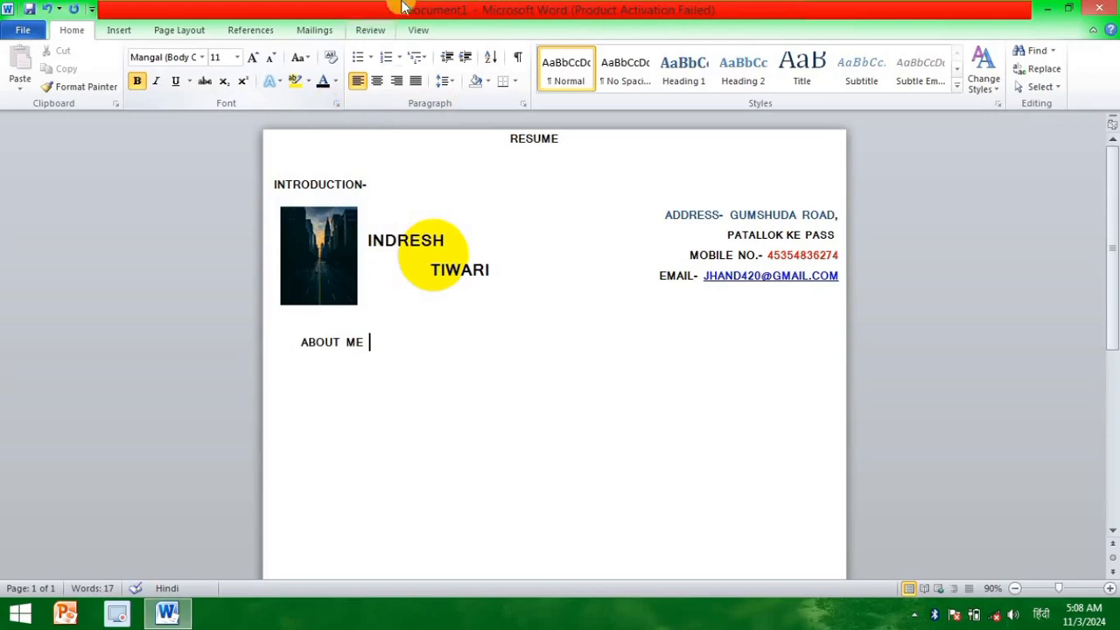
Step: Add space before the "ABOUT ME" paragraph and nudge the heading slightly right
click(446, 81)
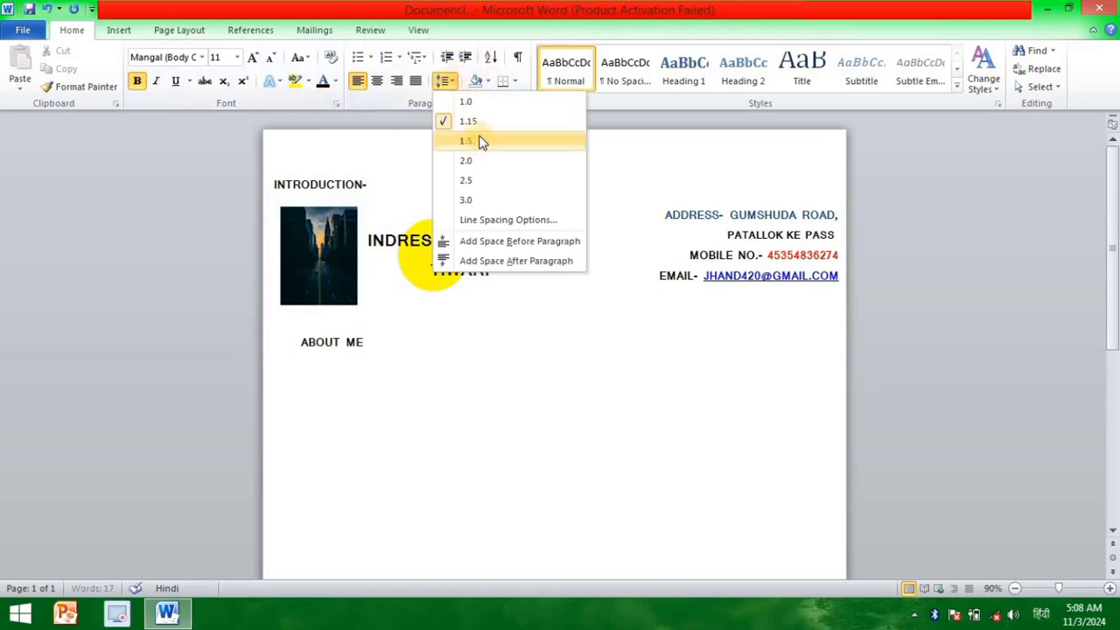
click(505, 242)
click(296, 348)
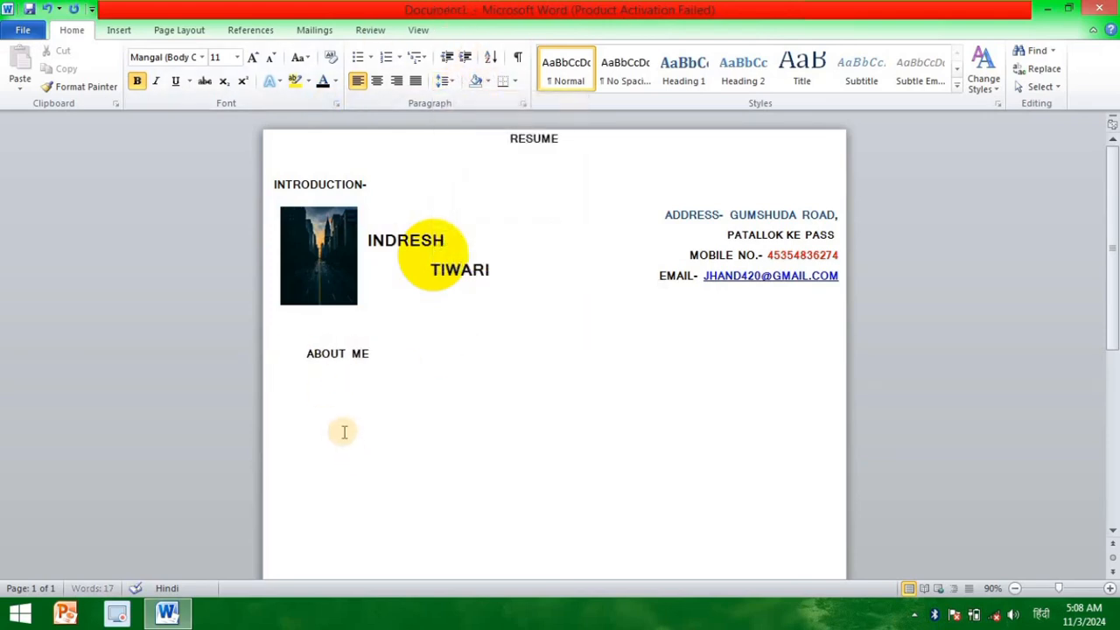
Step: Add a dash after "ABOUT ME" and start a new line below the heading
click(377, 355)
text(-)
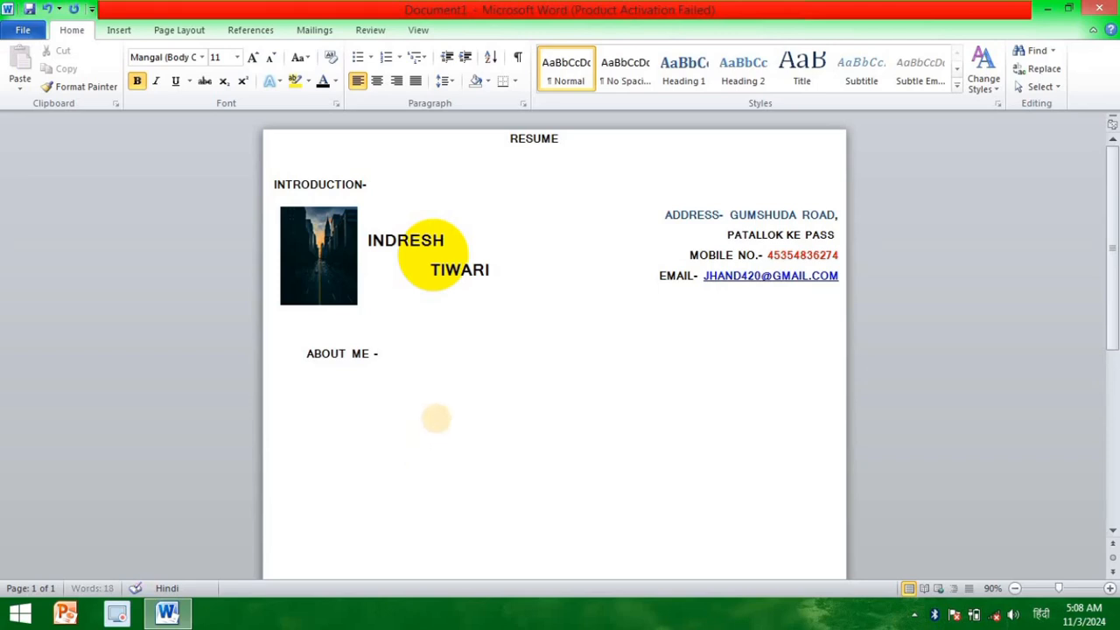
key(Return)
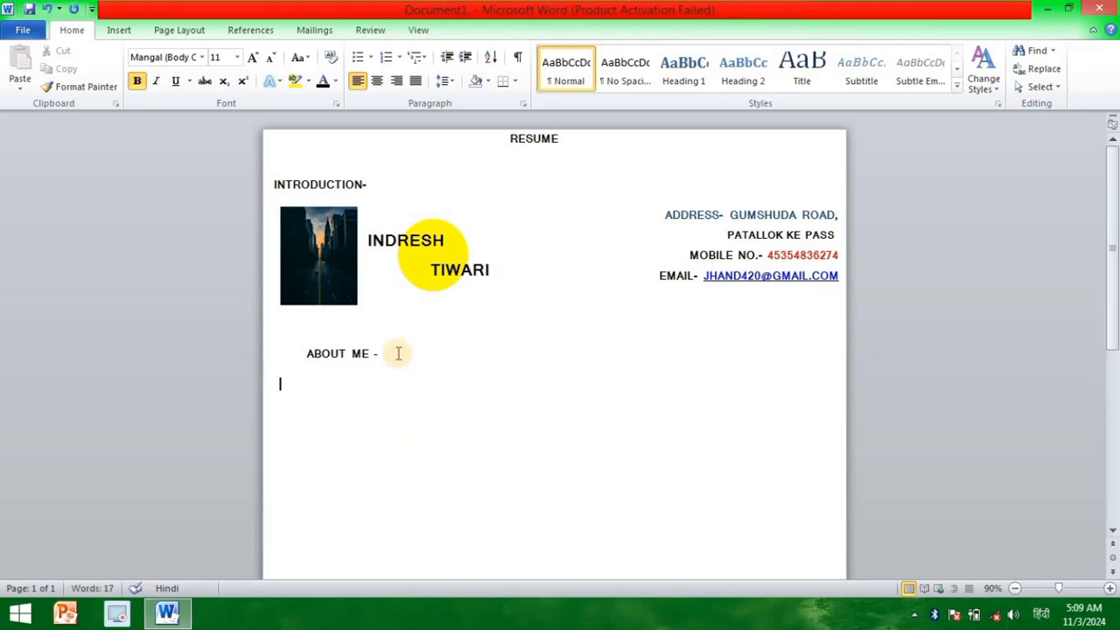
Step: Remove the space before the "ABOUT ME" paragraph and insert an empty line above the heading instead
click(446, 83)
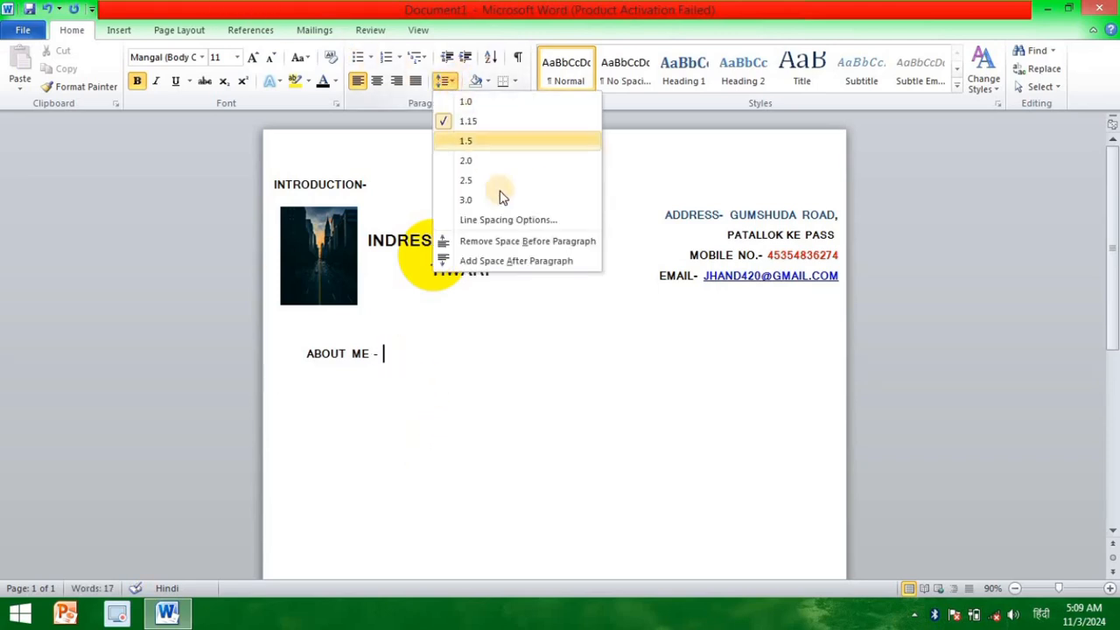
click(502, 241)
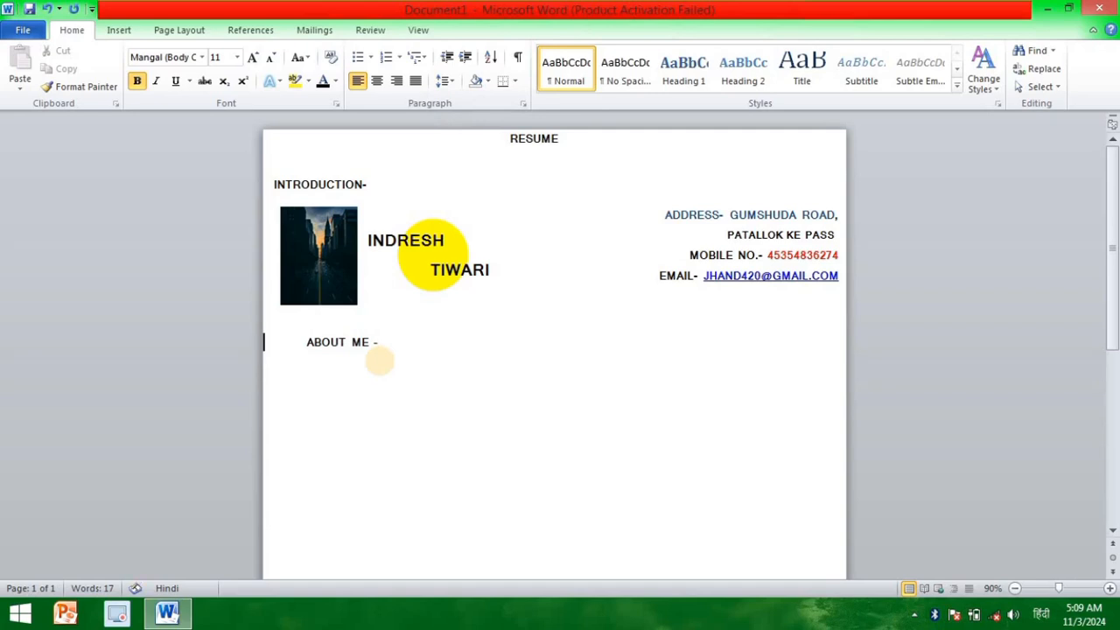
key(Return)
key(Down)
key(Down)
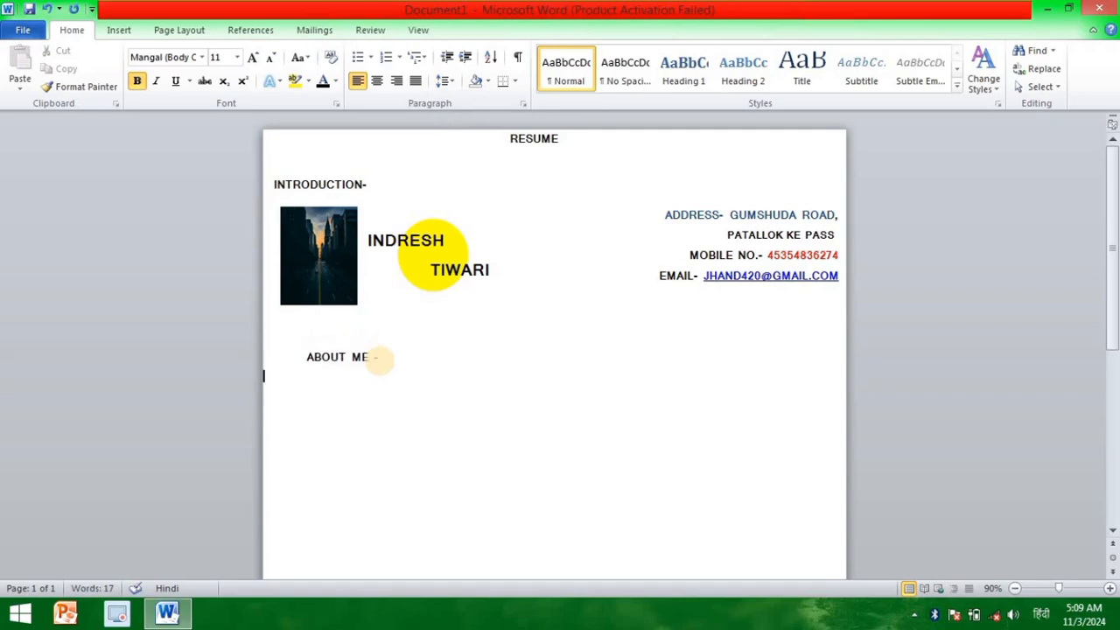
Step: Begin the indented text under the "ABOUT ME" heading with "I AM HARD WORKING MAN FOR ANY TYPE OF"
key(Tab)
text(I AM HARD WORKI)
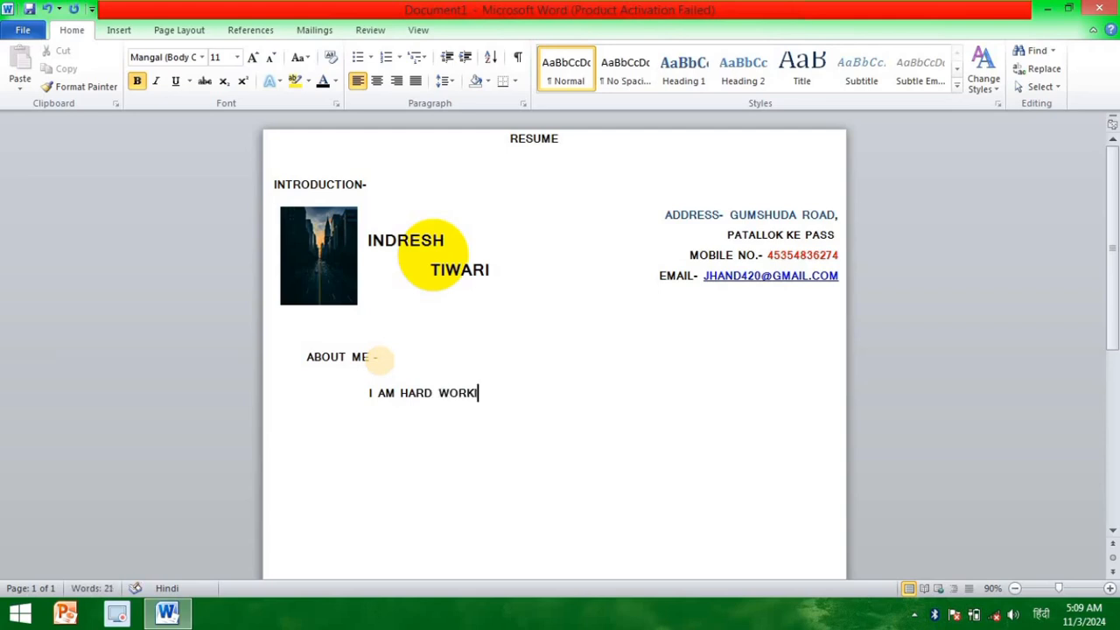
text(NG MAN FOR ANY )
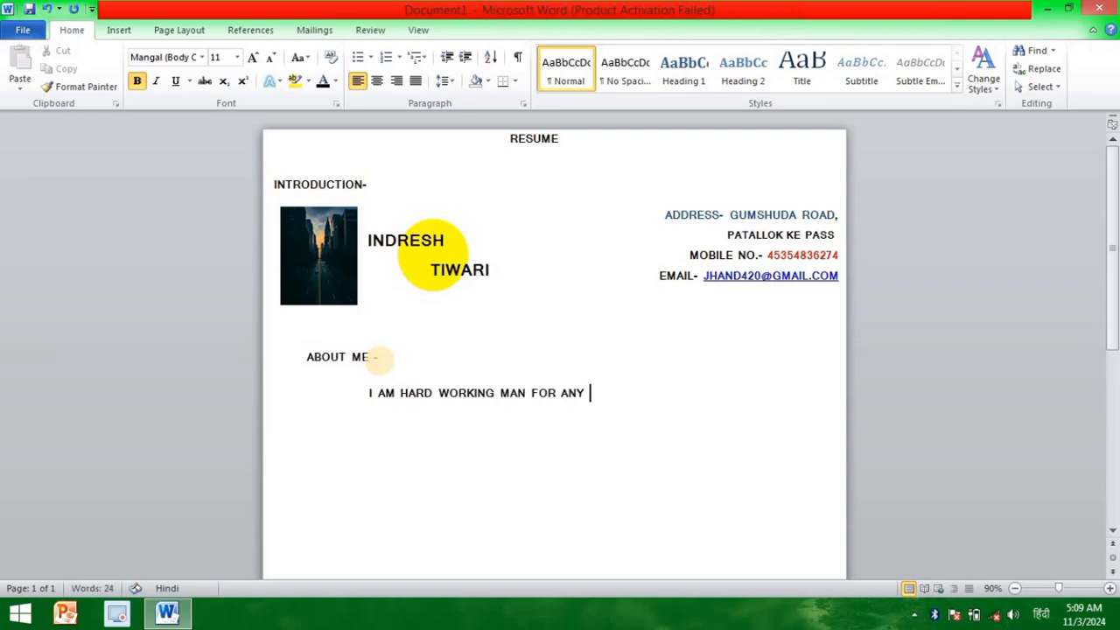
text(TYPE OF WORK I)
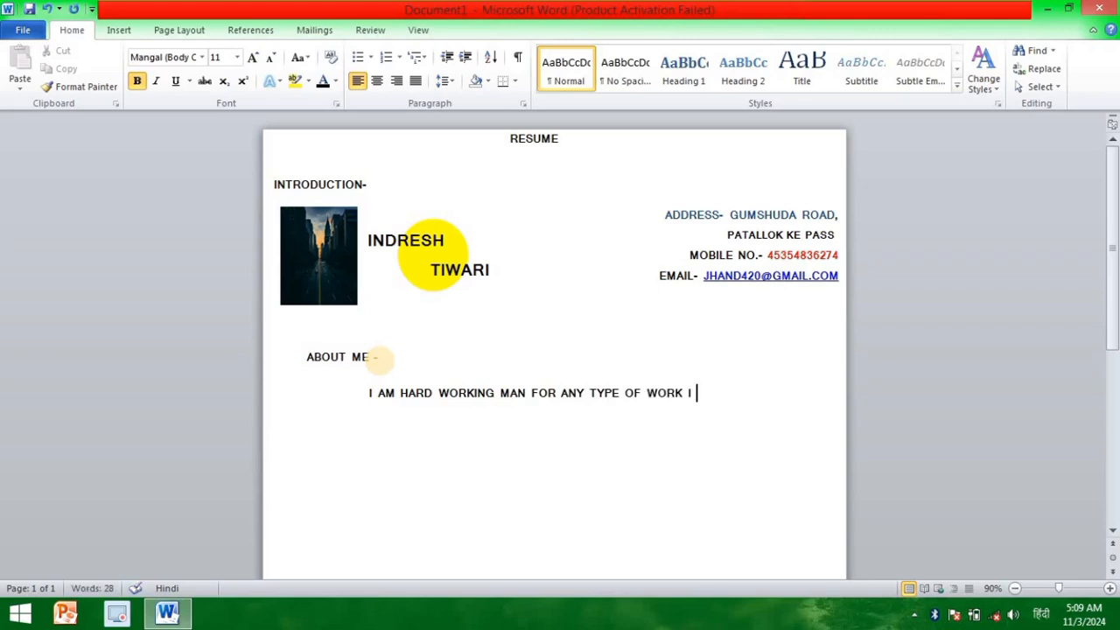
text( AM AN VE)
Step: Continue the About Me text with "WORK I LEARNED COMPUTER PROGRAMME"
key(BackSpace)
key(BackSpace)
key(BackSpace)
key(BackSpace)
key(BackSpace)
key(BackSpace)
key(BackSpace)
key(BackSpace)
key(BackSpace)
text(AM A)
text(LEARNE D COMPUT)
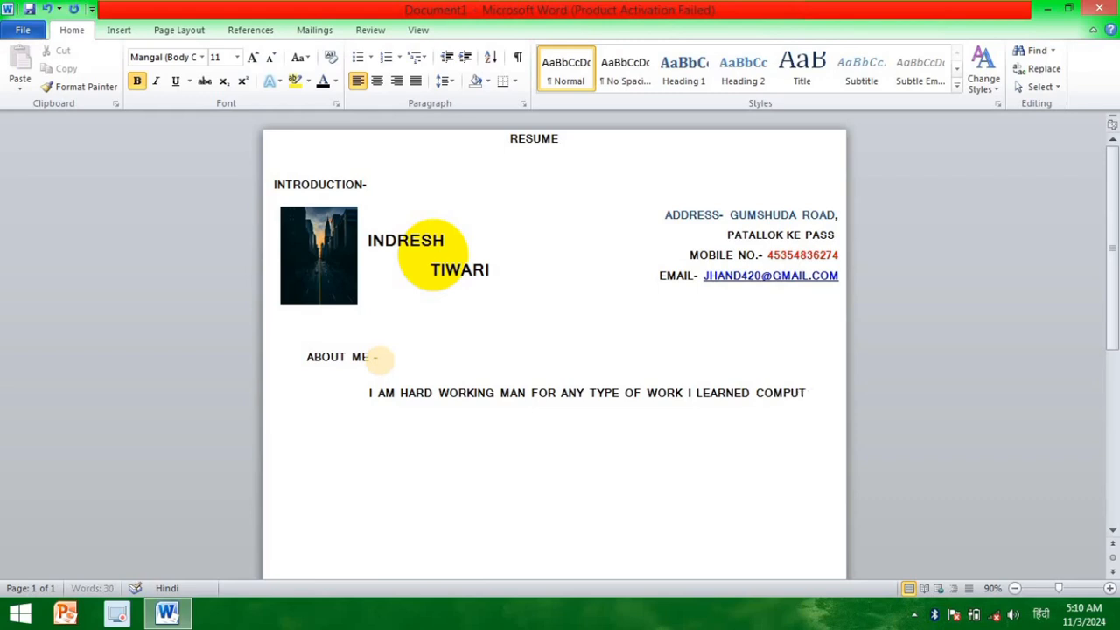
text(ER PROGRAM)
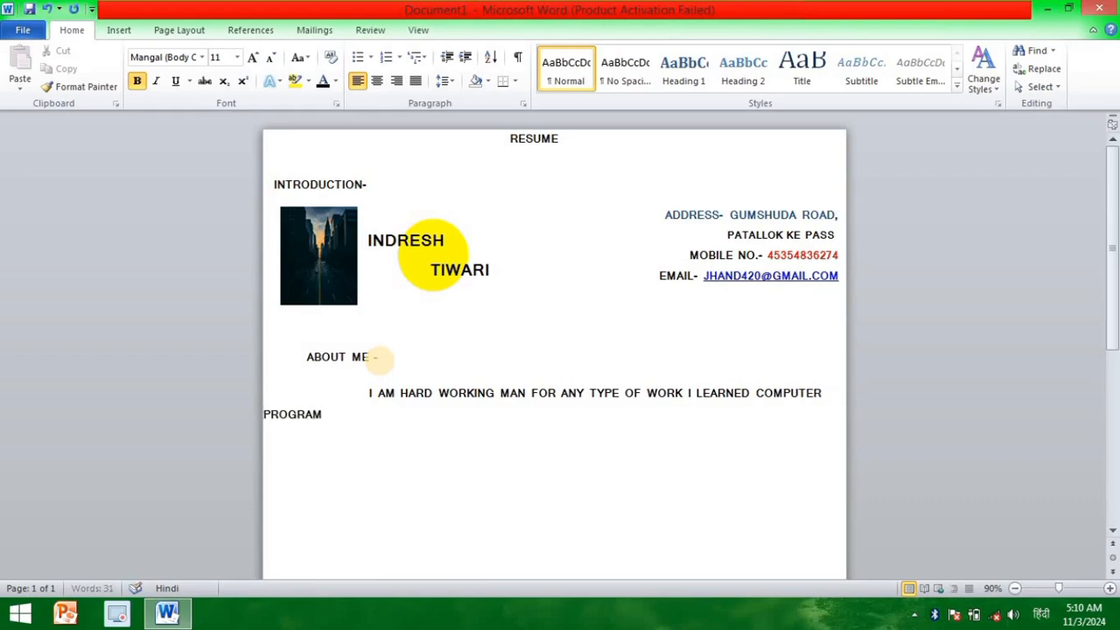
text(E)
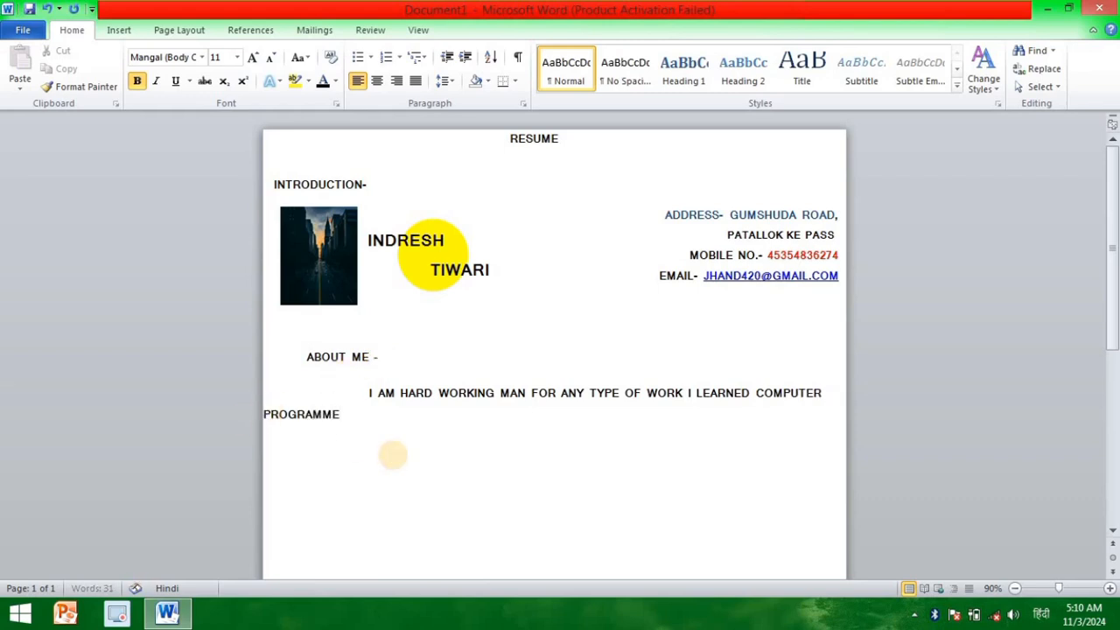
Step: Indent the second line of the About Me paragraph and continue its text with "AS WELL I"
key(Home)
key(Tab)
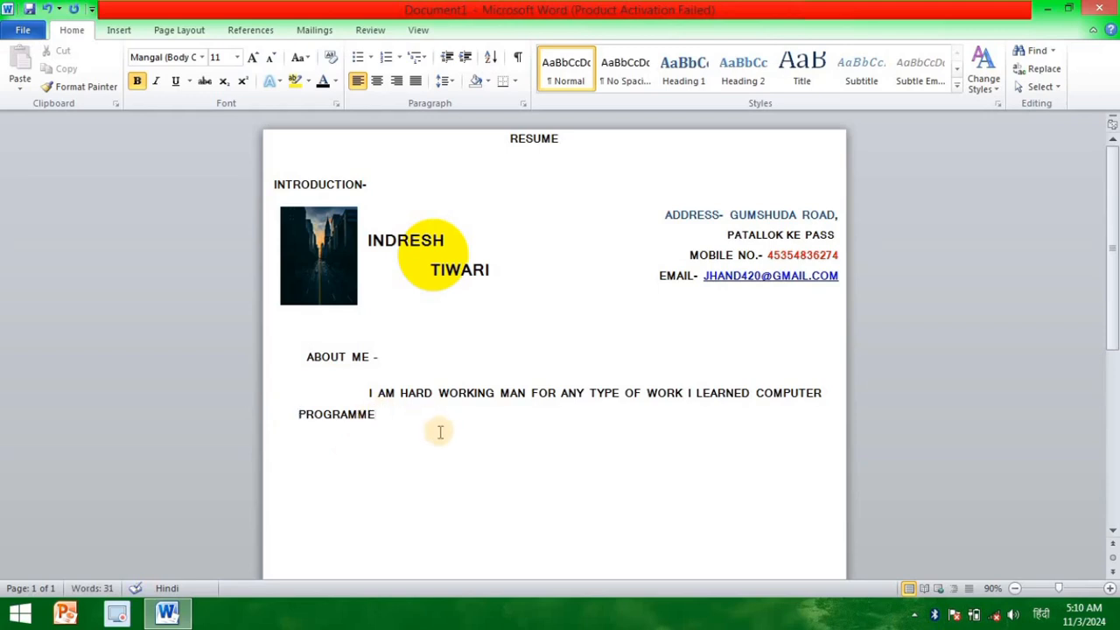
text(AS WELL I DO)
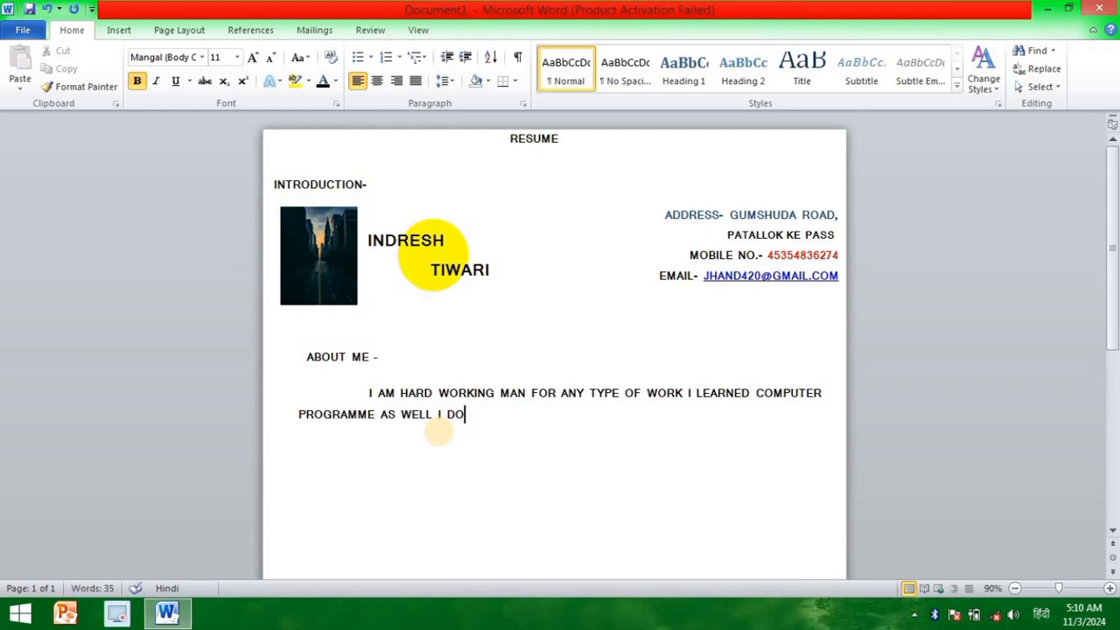
text(NT)
key(BackSpace)
key(BackSpace)
key(BackSpace)
key(BackSpace)
key(BackSpace)
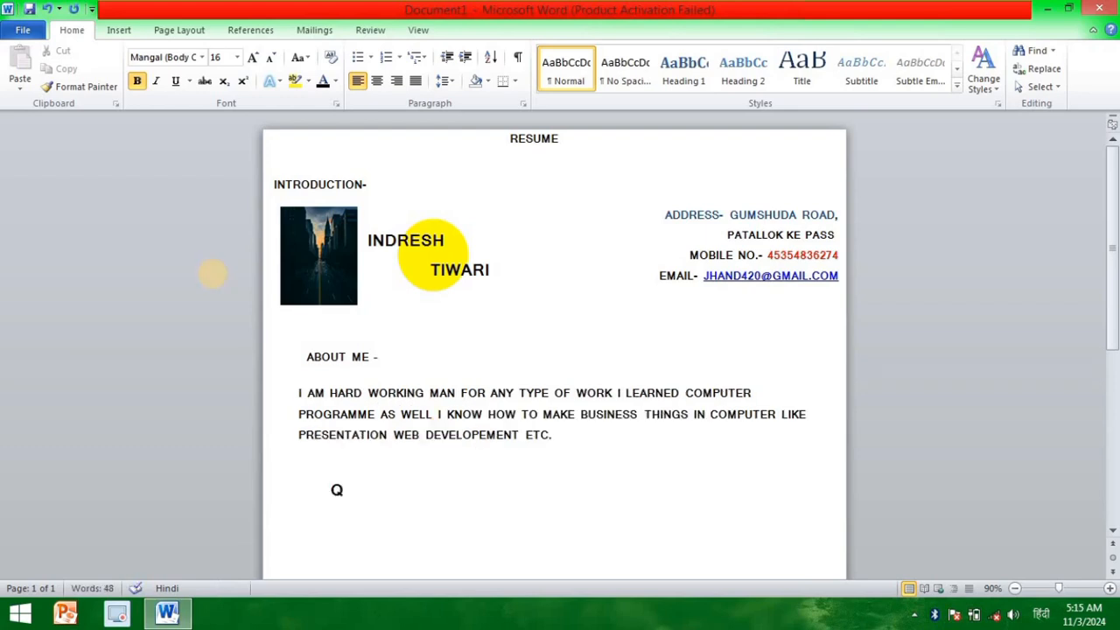
Step: Enter the heading "QUALIFICATION" below the About Me paragraph and shift it slightly left
text(UALI)
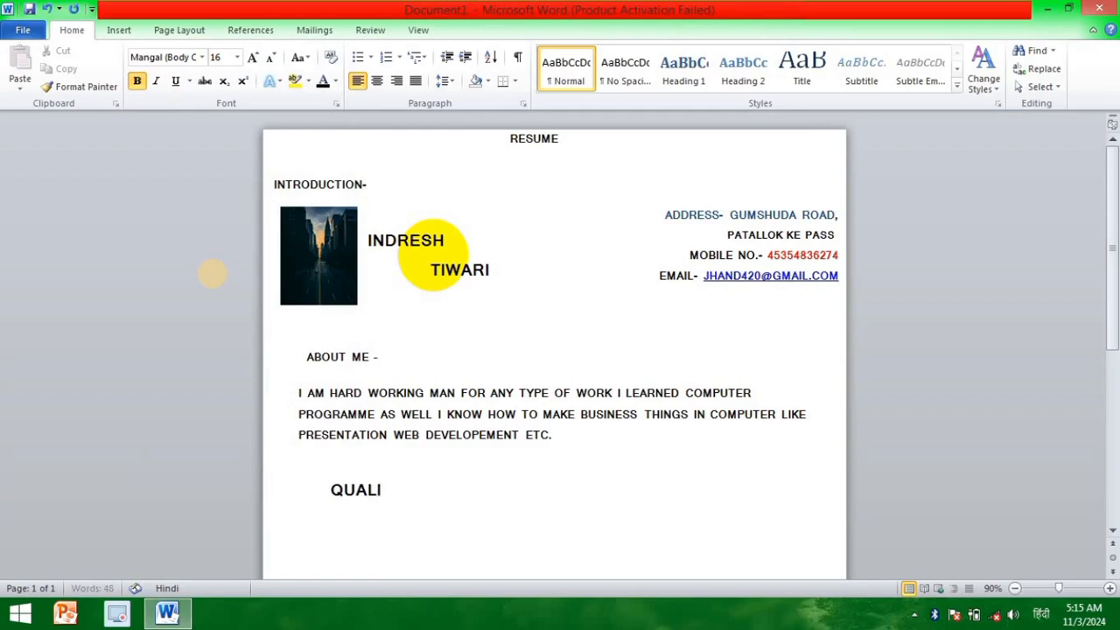
text(FICATIO)
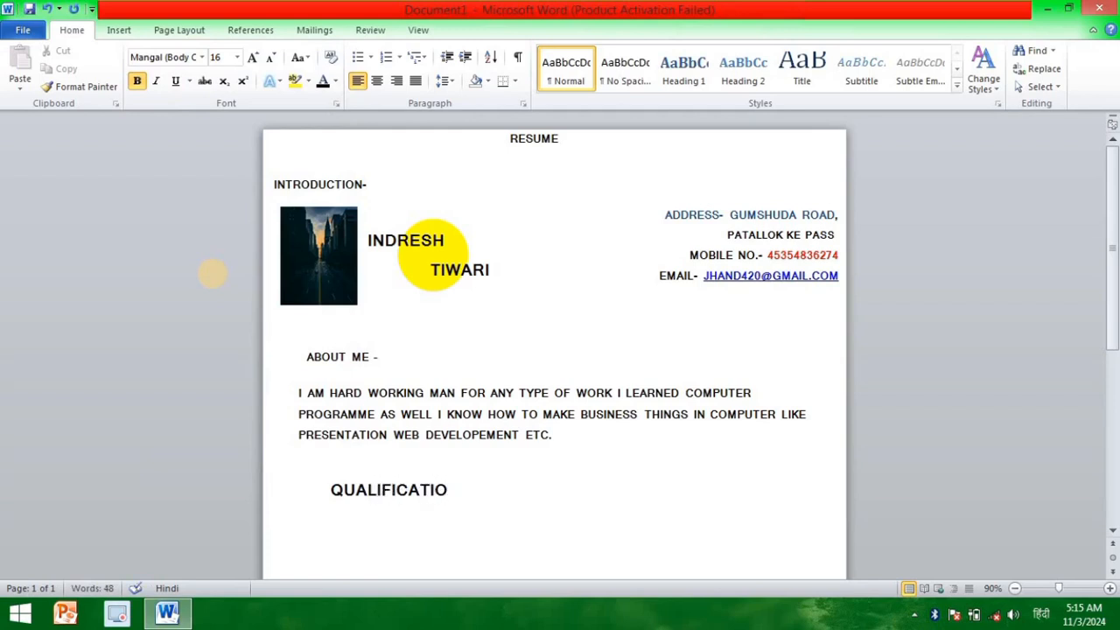
text(N)
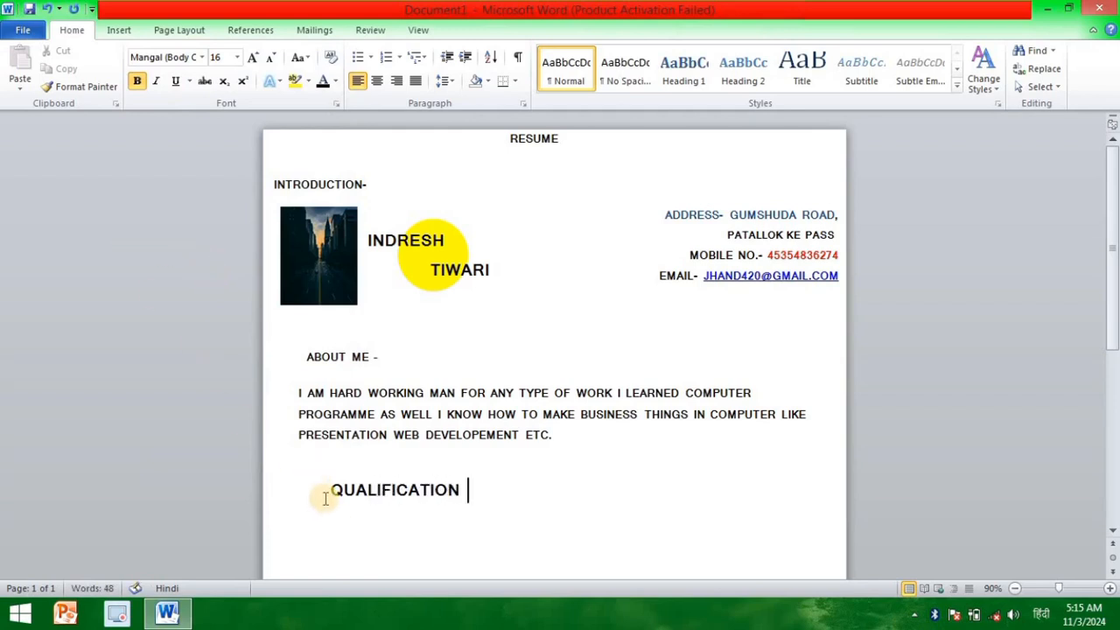
click(368, 539)
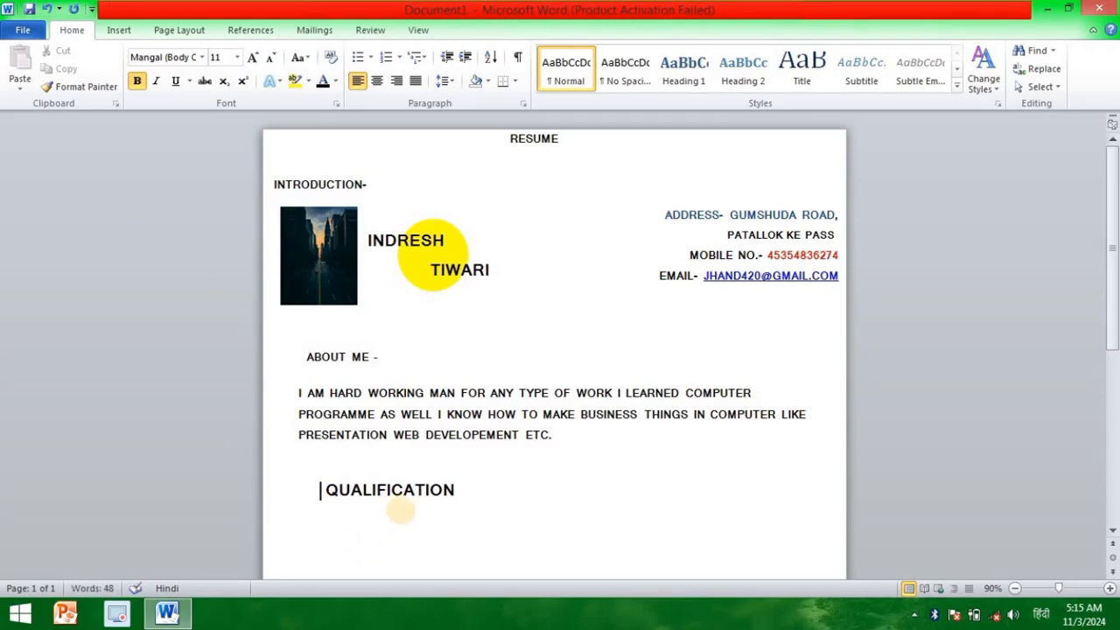
key(BackSpace)
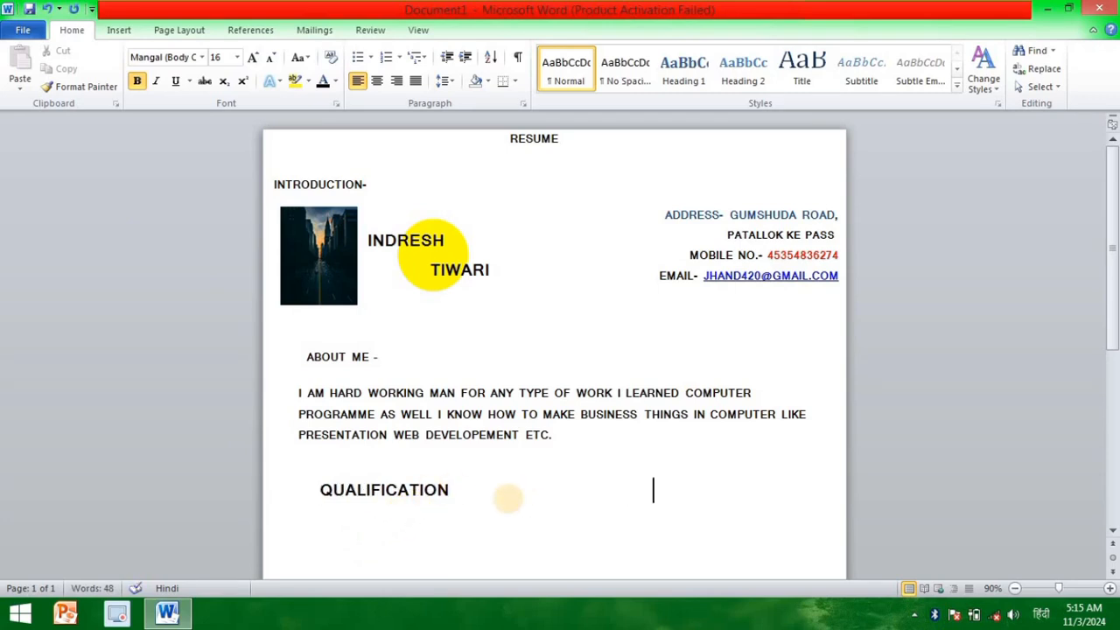
text(SA)
key(BackSpace)
key(BackSpace)
Step: Move the "QUALIFICATION" heading down a line and add the heading "EXPERINCE" on the same line, near the page's right edge
click(316, 490)
key(Return)
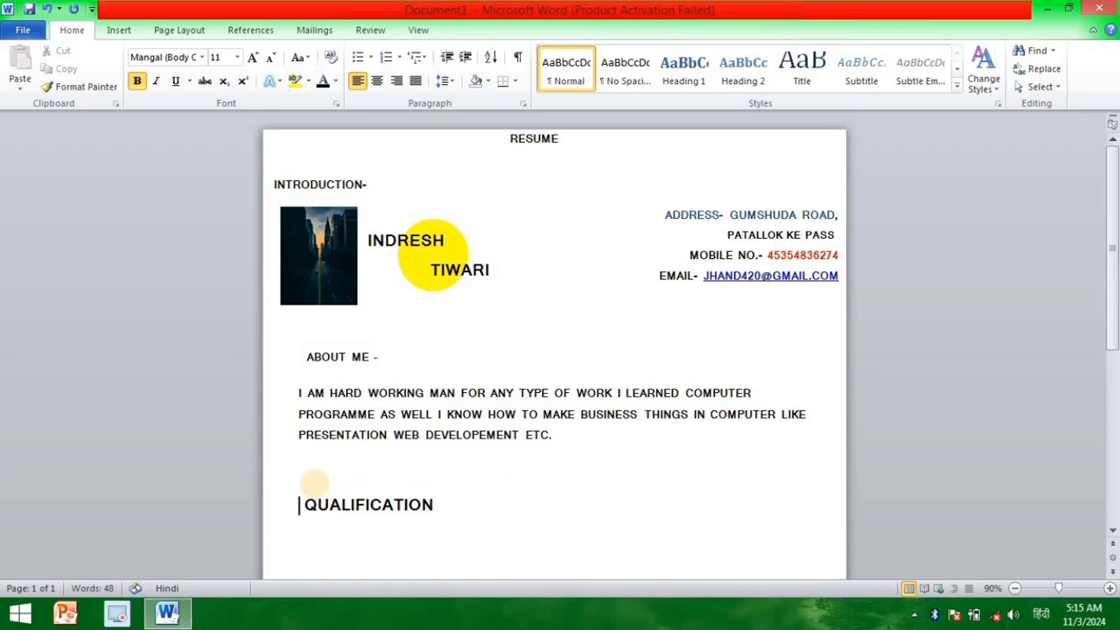
click(601, 504)
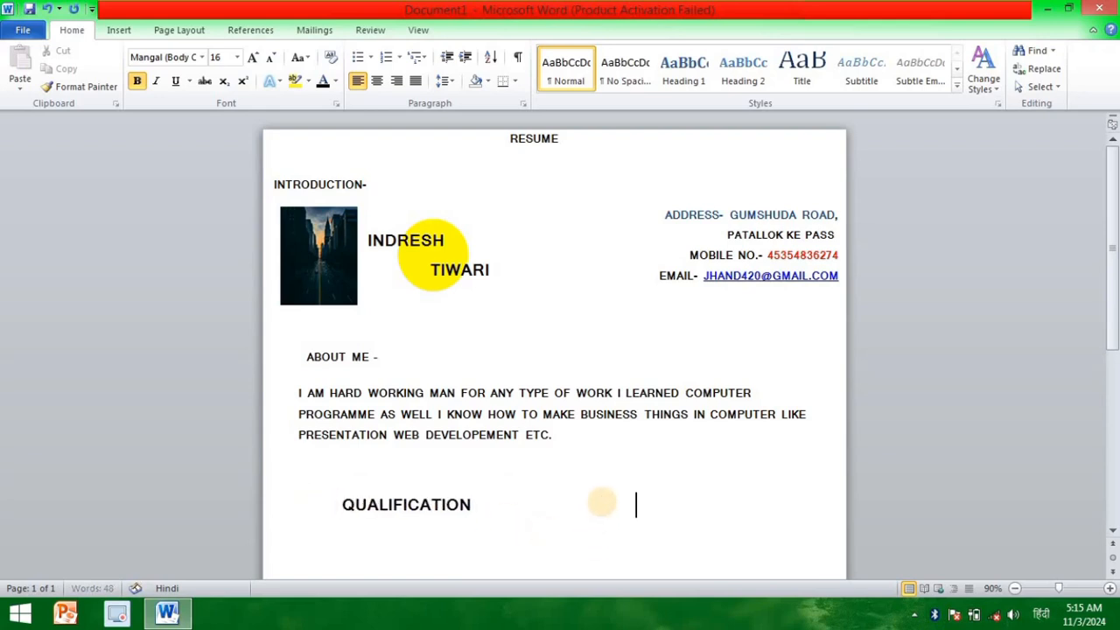
key(BackSpace)
key(BackSpace)
text(EXPERINCE)
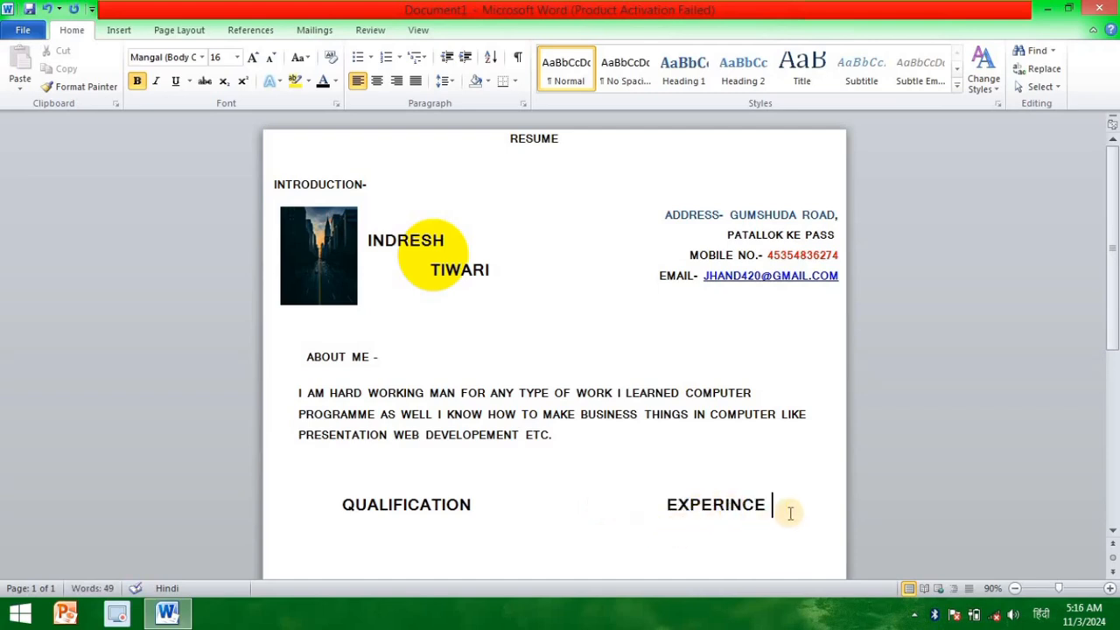
Step: Start a round-bulleted list on a new line below the "QUALIFICATION" heading
key(Return)
scroll(775, 488, down, 1)
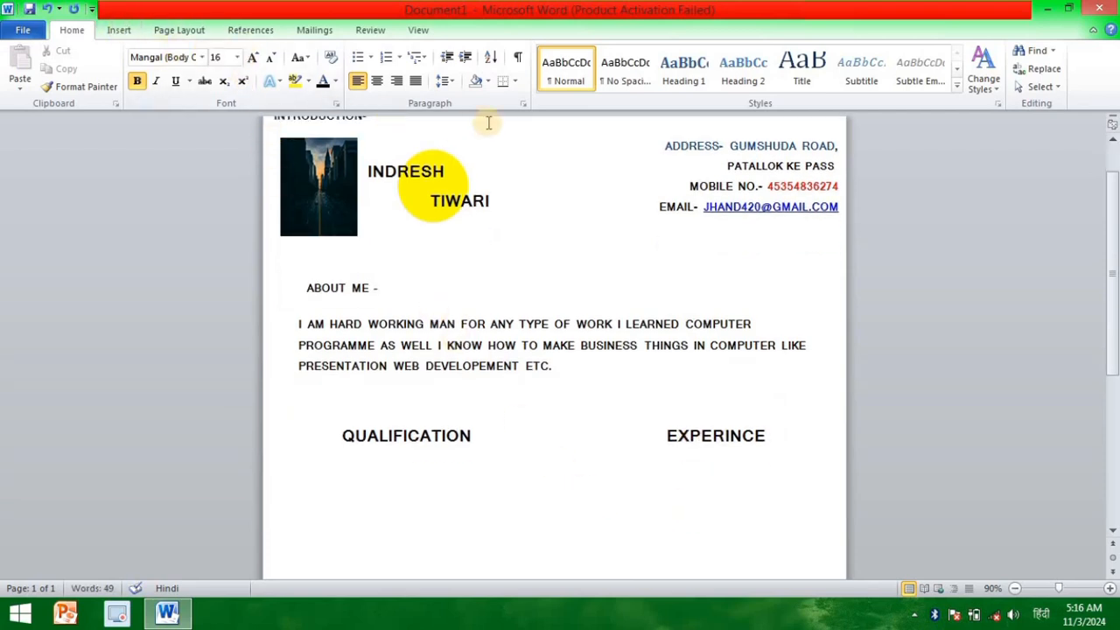
click(295, 442)
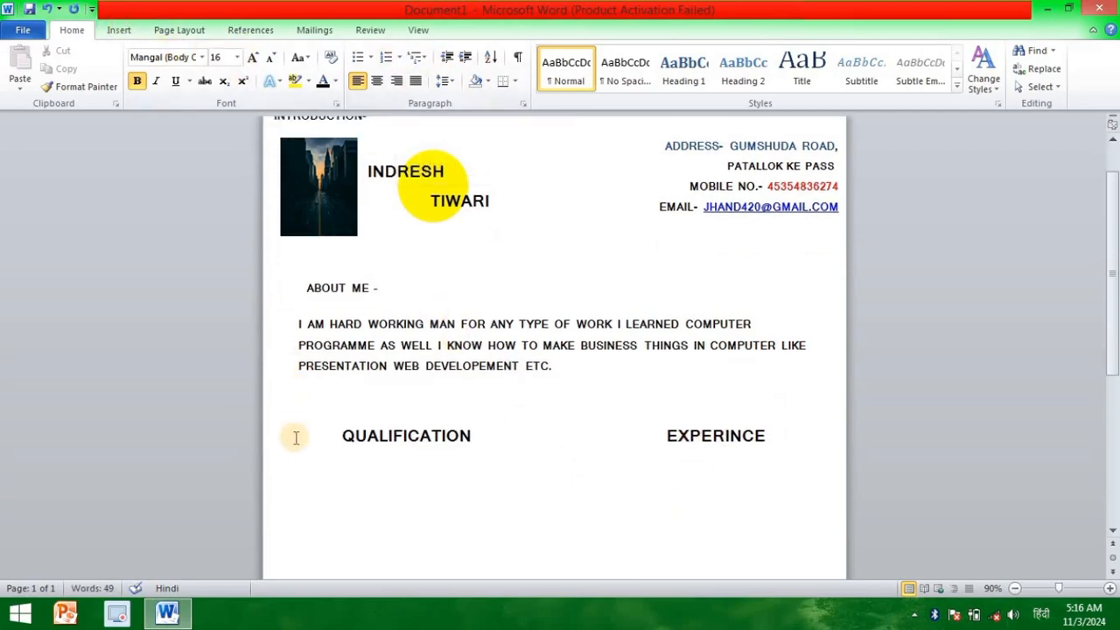
click(370, 57)
click(409, 103)
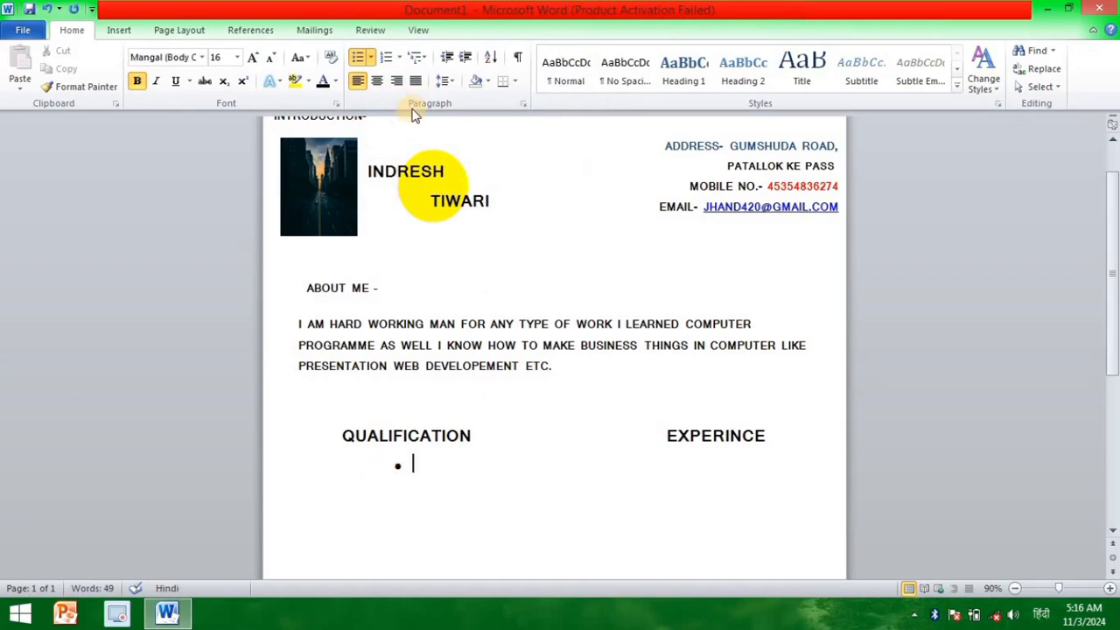
scroll(420, 118, up, 1)
click(179, 30)
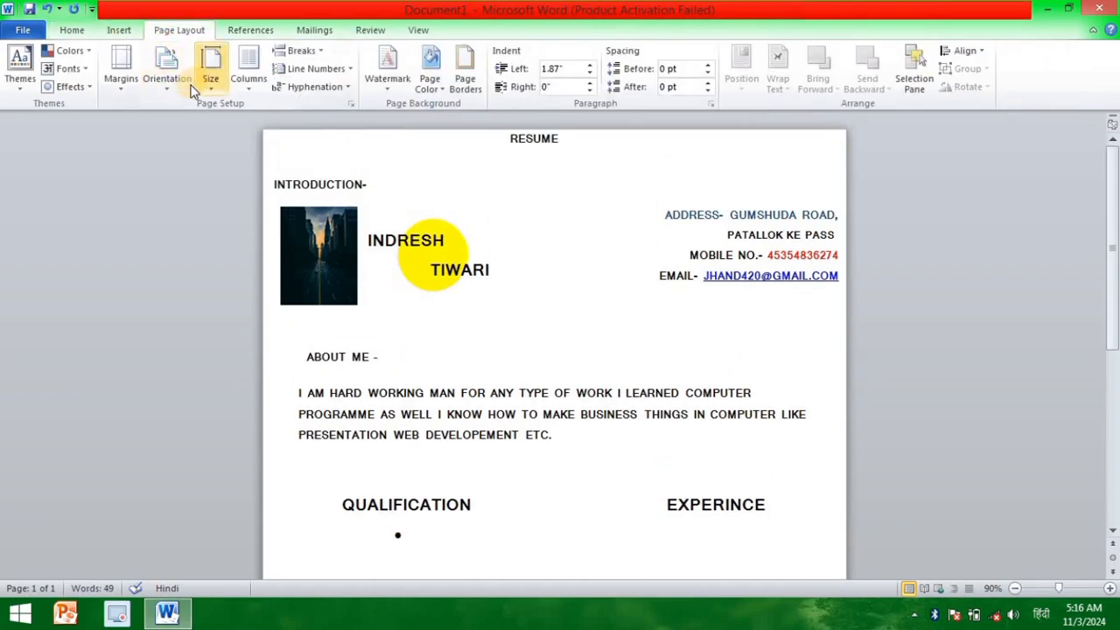
click(122, 79)
click(203, 452)
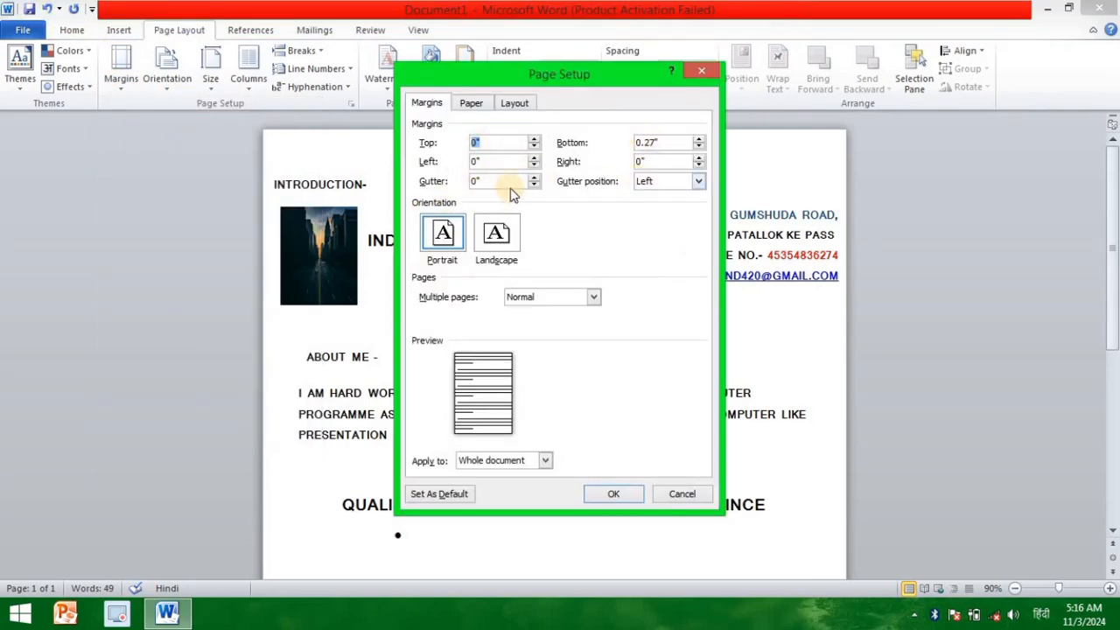
click(488, 146)
click(713, 70)
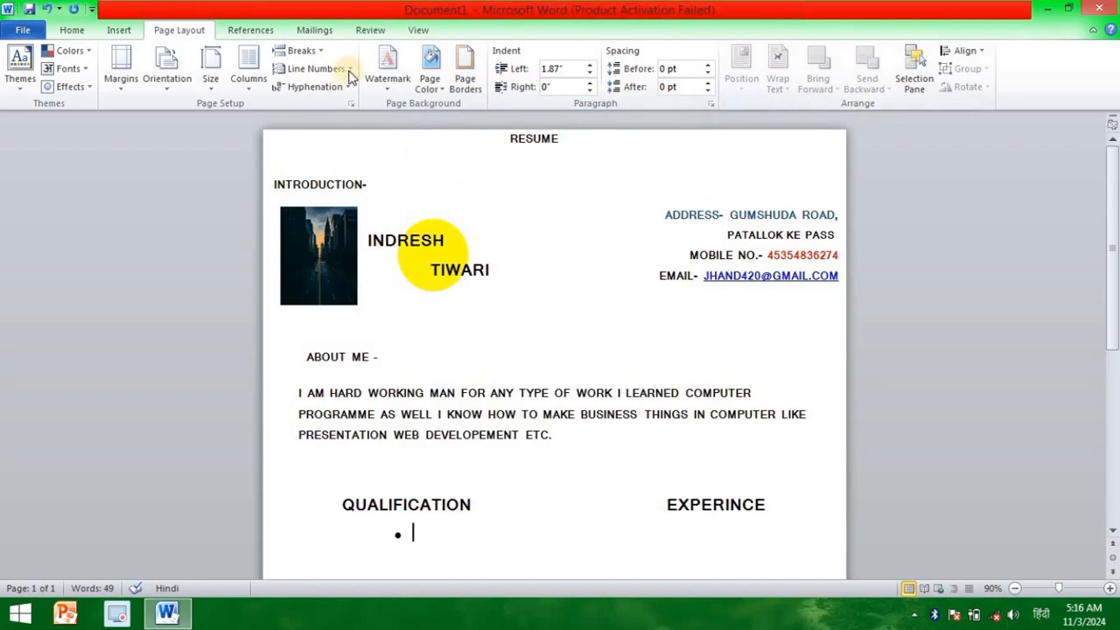
Step: Remove the bullet from the empty line below the "QUALIFICATION" heading and return that line to a smaller left indent
click(395, 533)
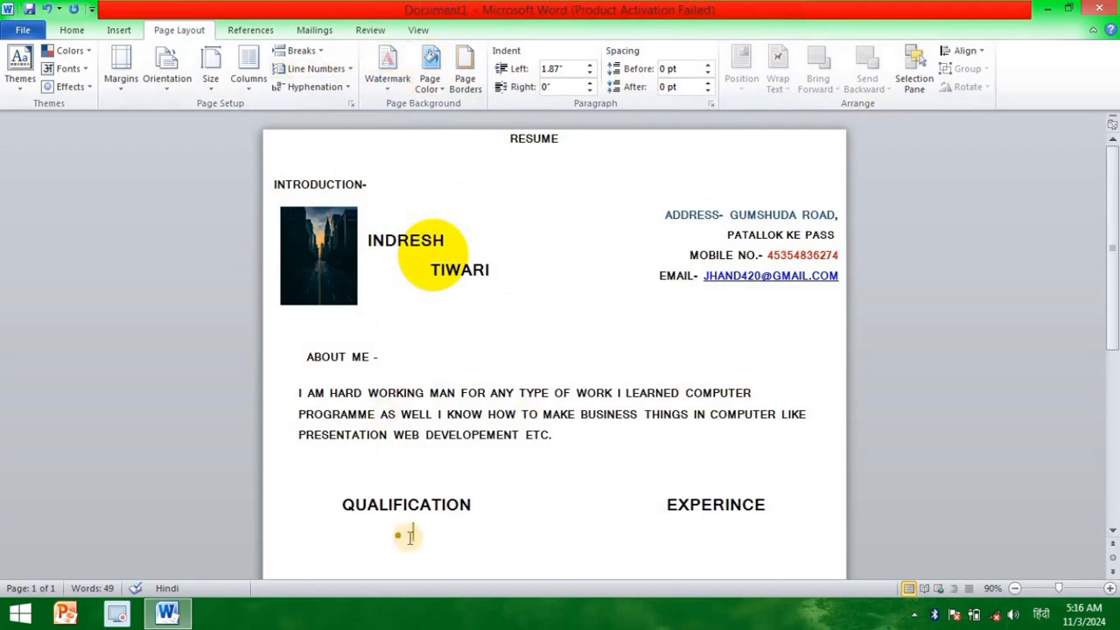
key(BackSpace)
key(BackSpace)
key(BackSpace)
key(BackSpace)
key(BackSpace)
key(ctrl+z)
scroll(410, 539, down, 1)
click(409, 537)
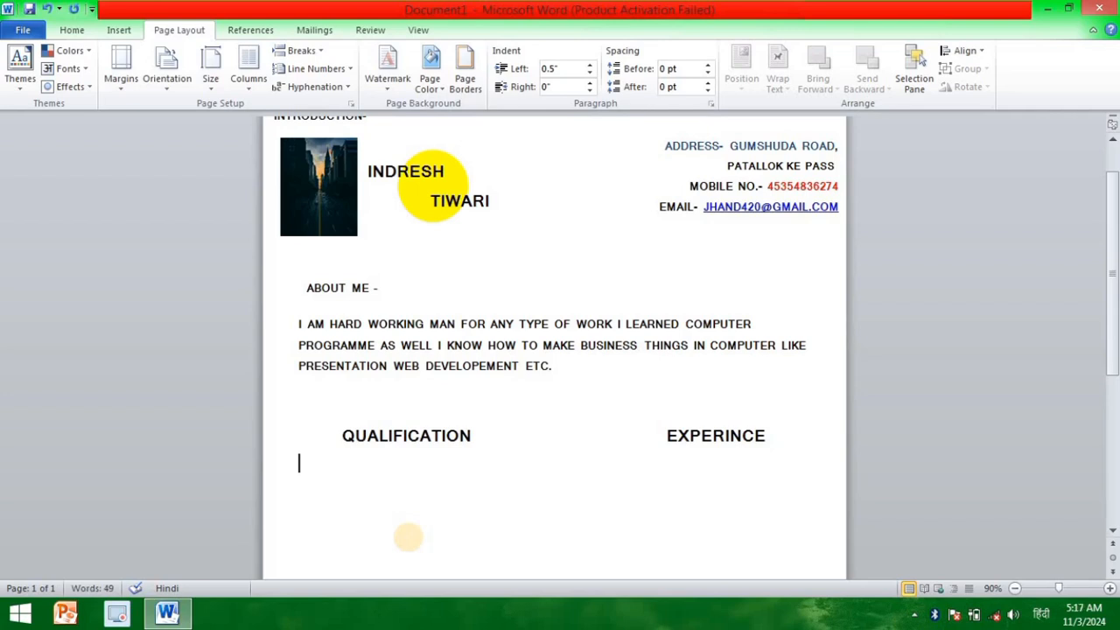
Step: Set the font size to 12 for the empty line below the "QUALIFICATION" heading
click(71, 30)
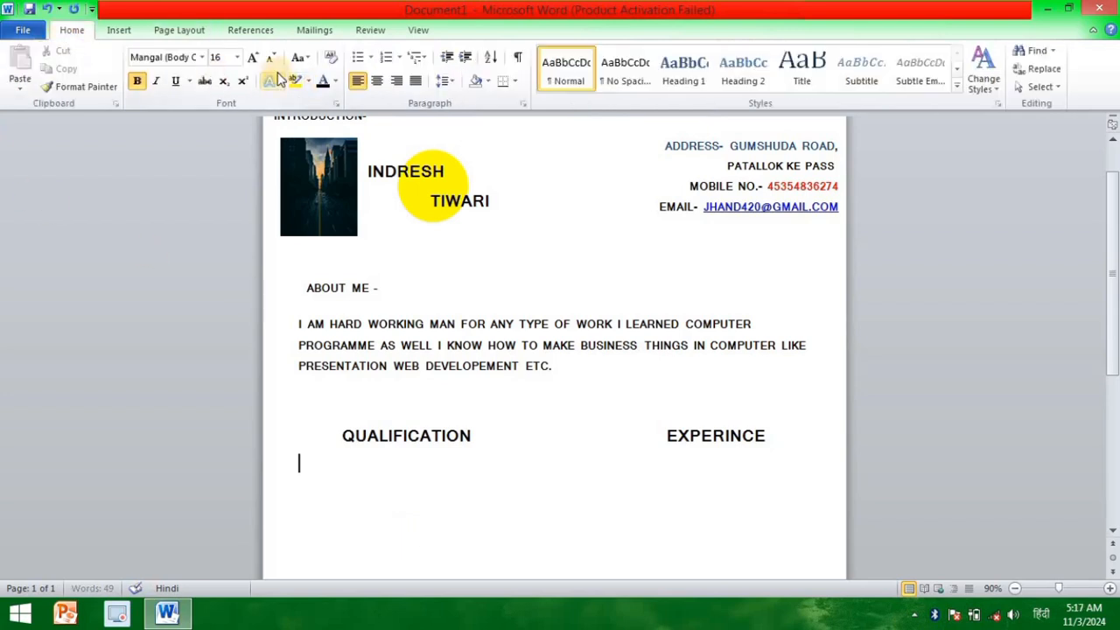
click(270, 58)
text(VB)
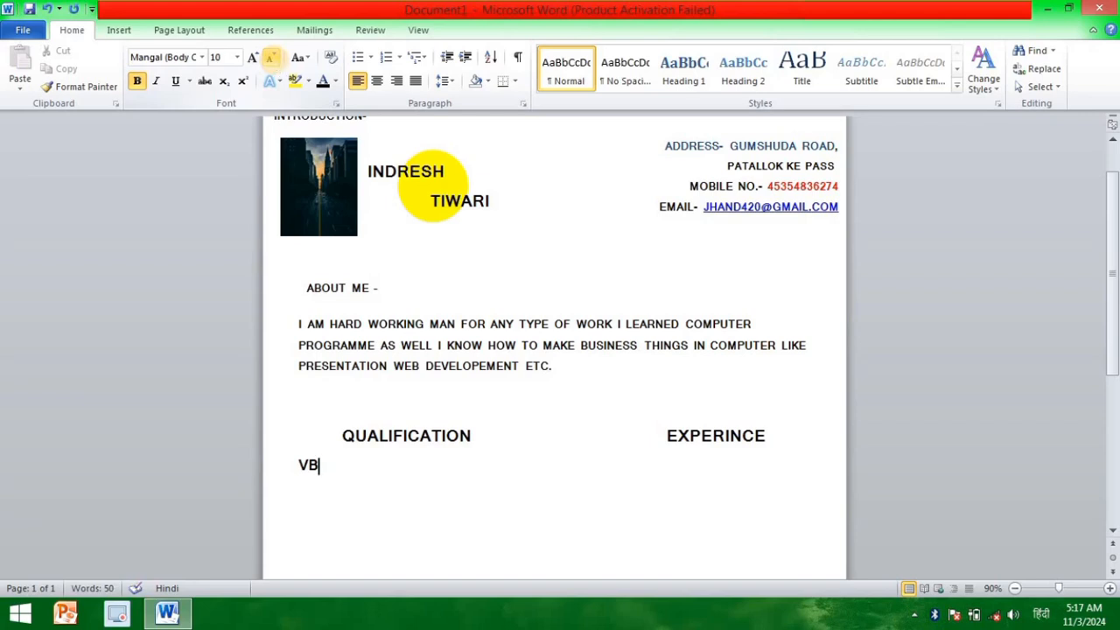
key(BackSpace)
key(BackSpace)
text(BNM)
key(BackSpace)
key(BackSpace)
key(BackSpace)
click(273, 59)
text(H)
key(BackSpace)
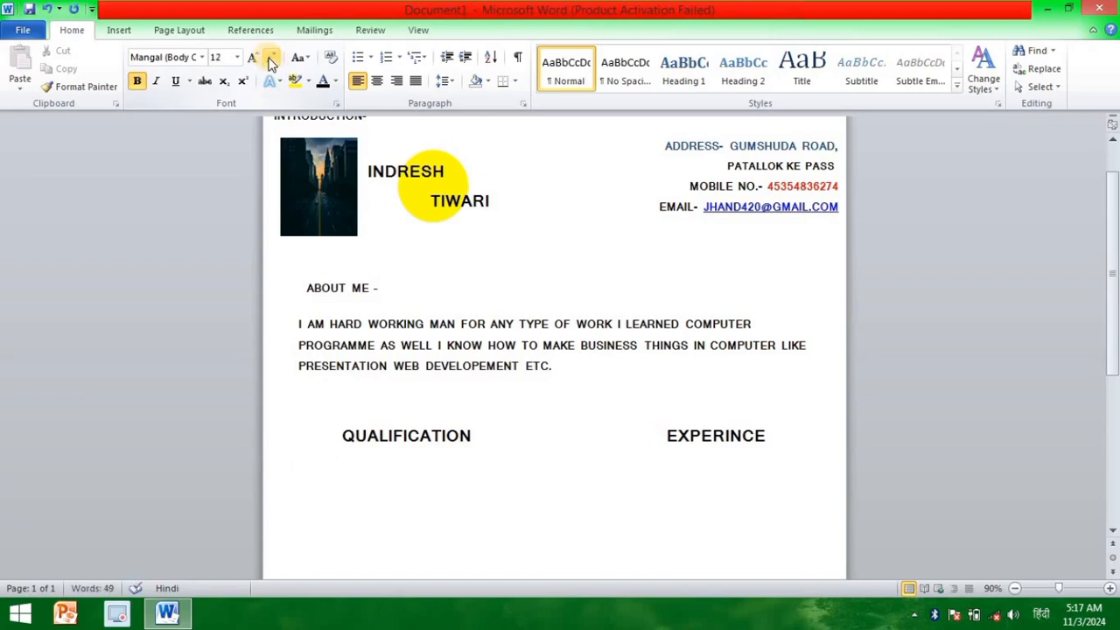
Step: Enter "HIGHSCHOOL PASSES WITH 70%" on the line below the "QUALIFICATION" heading
text(HIGHSC)
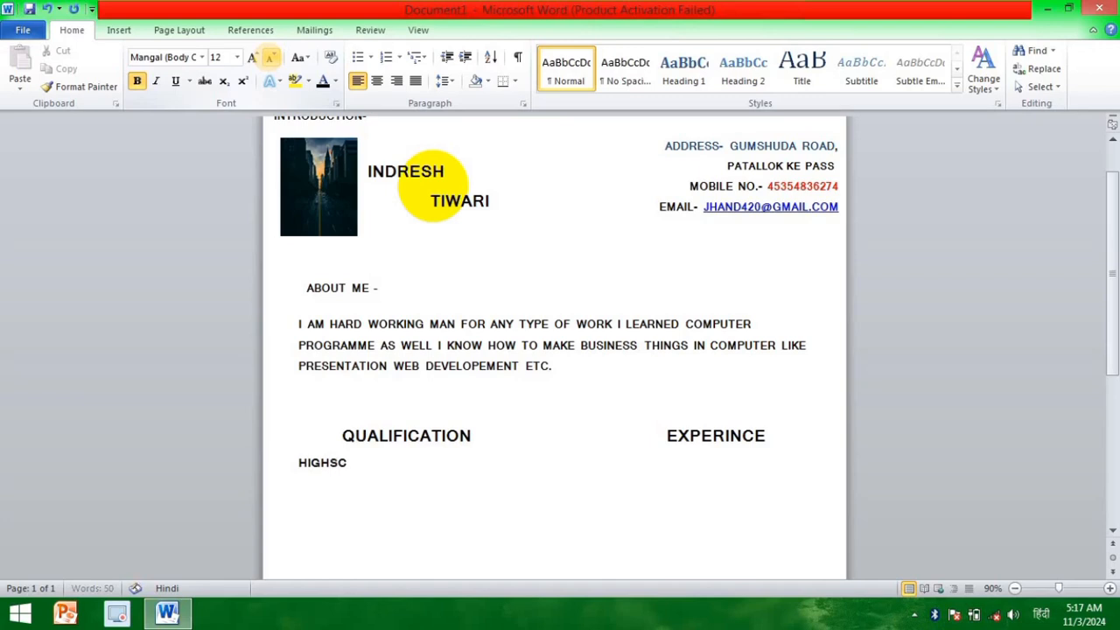
text(HOOL PASSES WITH 7-)
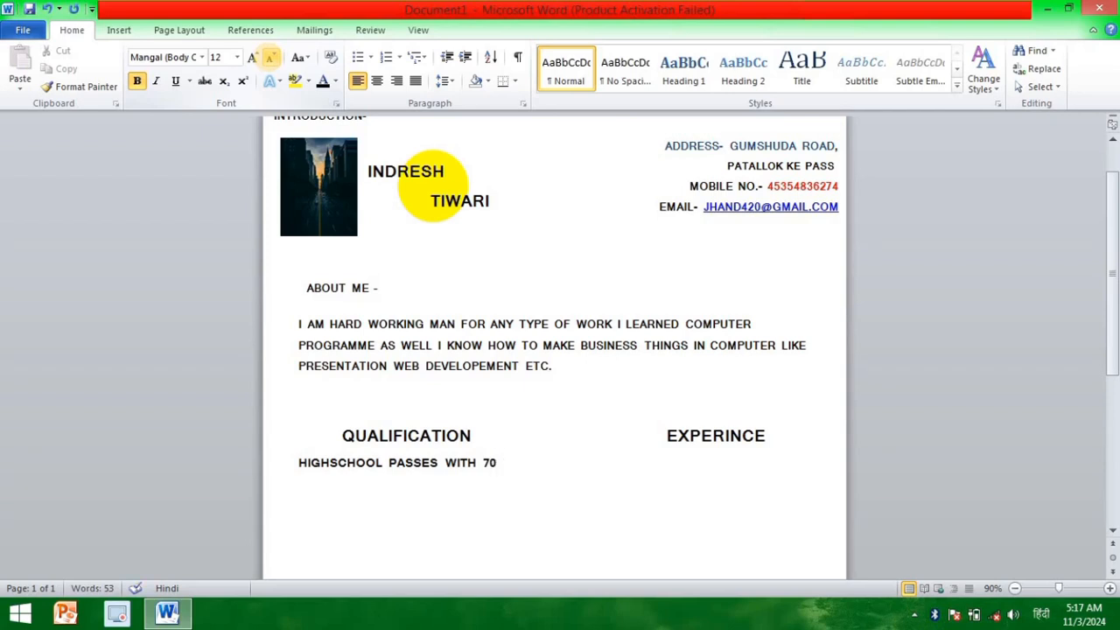
text(%)
Step: Add "1 YEAR EXPERINCE IN MS WORD" under "EXPERINCE" on the high school line and shift the line left to fit
key(Tab)
key(Tab)
key(Tab)
key(Tab)
text(1 YEAR EXPERINCE )
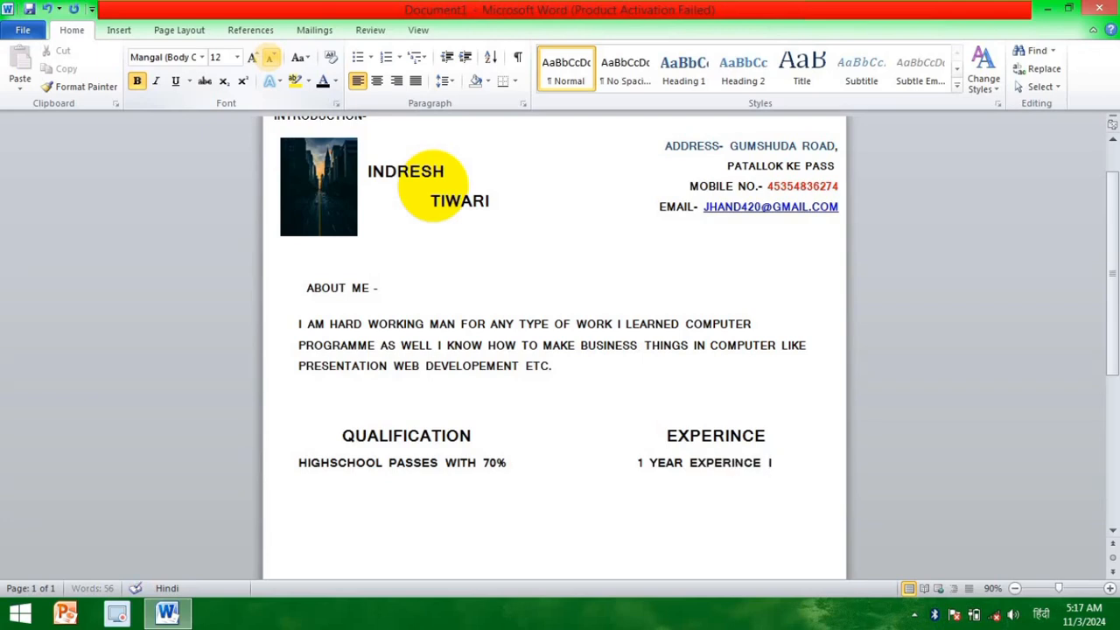
text(IN MS WORD)
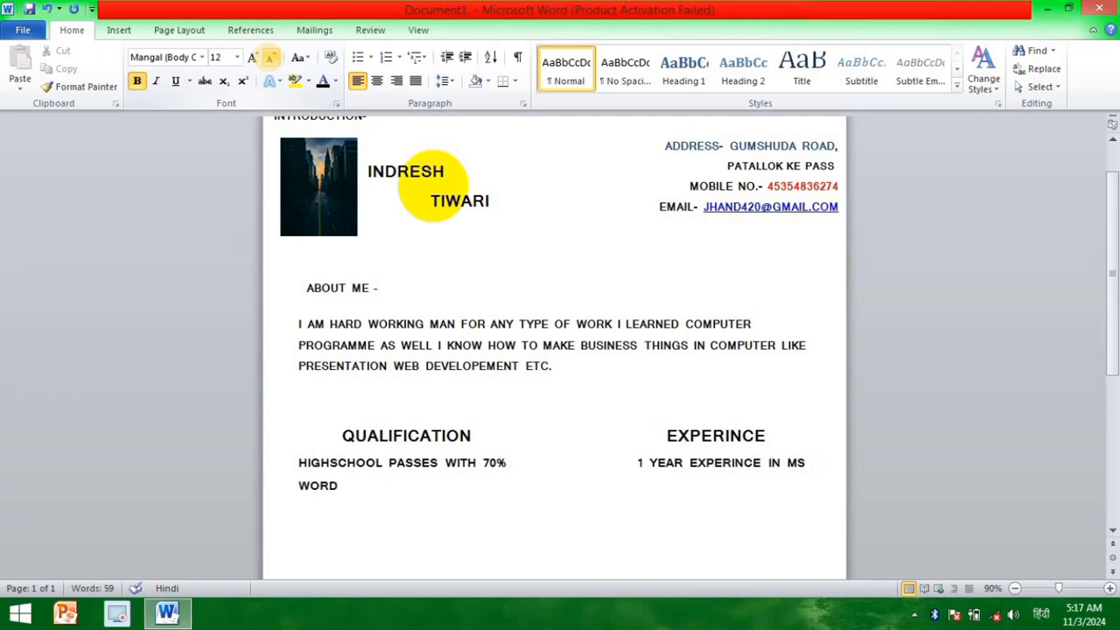
click(298, 462)
key(BackSpace)
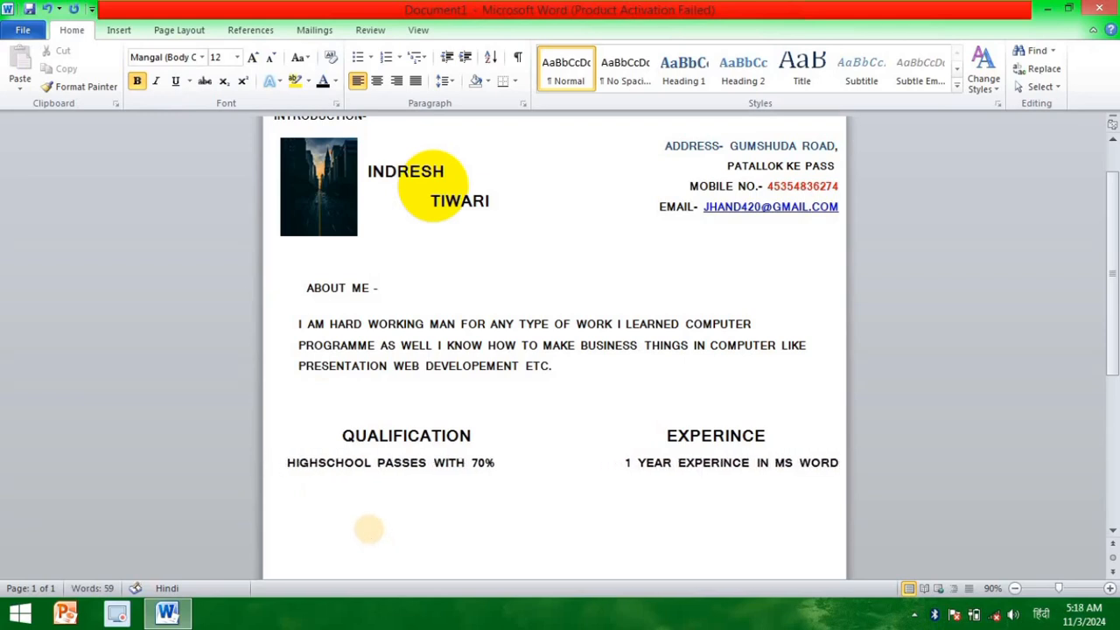
Step: Enter "INTERMIDIATE PASSED" on a new line below the high school entry
click(839, 464)
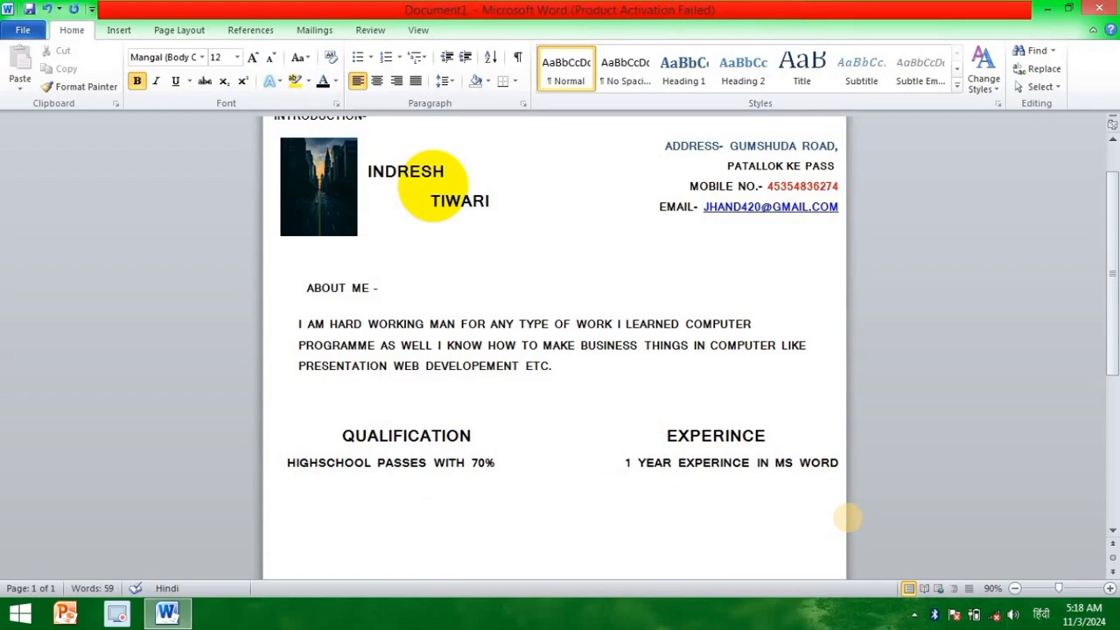
text(INTERMIDIATE PAS)
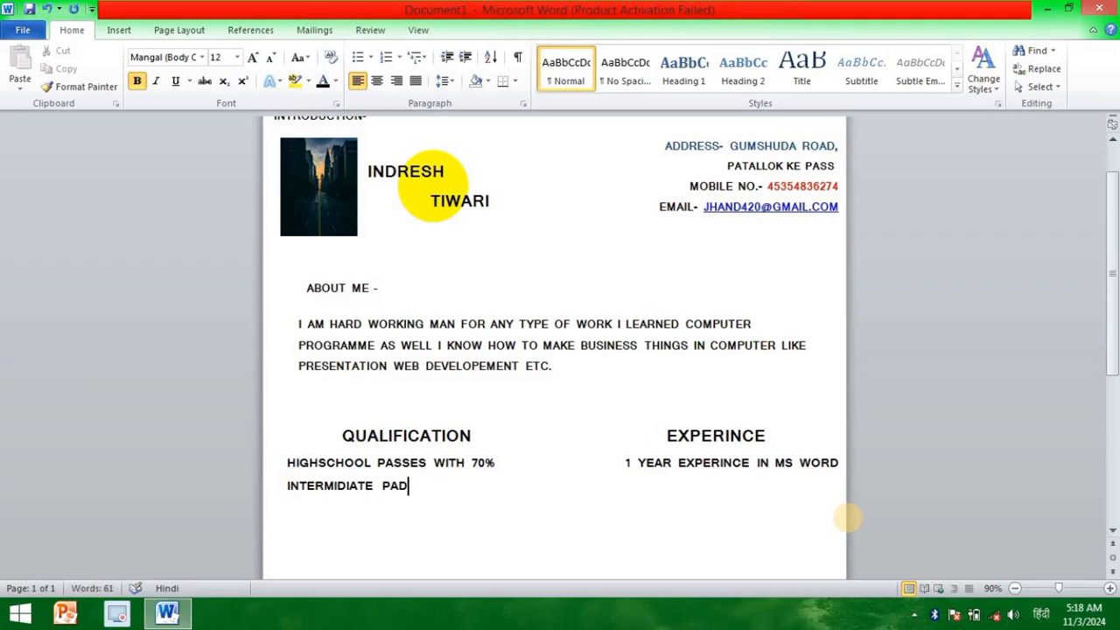
text(SED)
Step: Correct "PASSES" to "PASSED" in the high school entry and complete the intermediate entry with "WITH 80%"
key(Up)
key(BackSpace)
text(D)
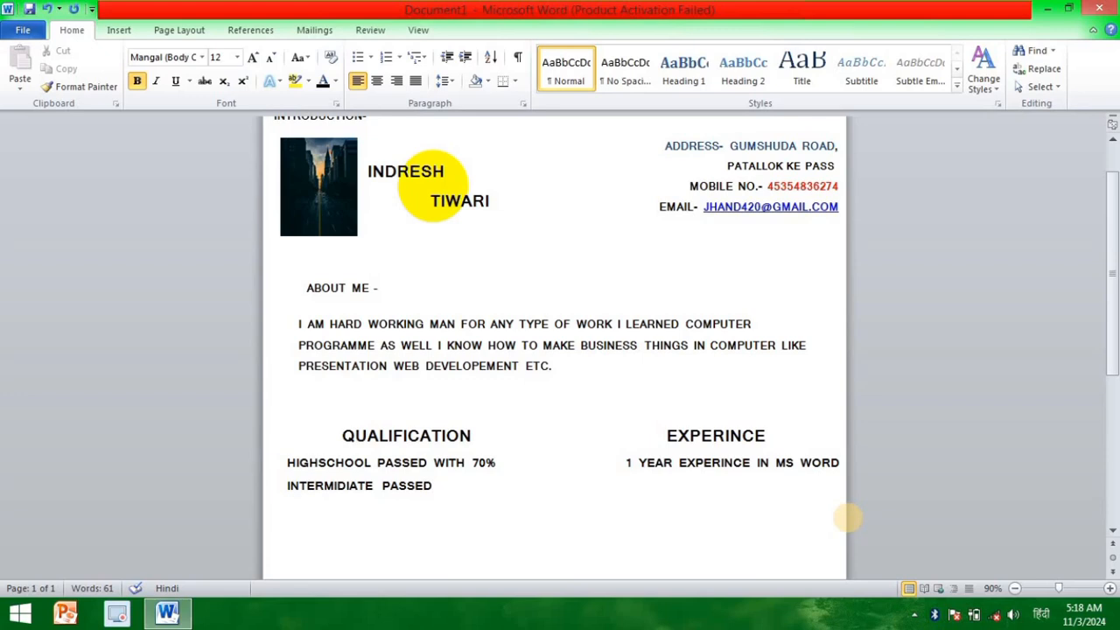
text( WITH)
key(BackSpace)
text(80%)
Step: Insert a bullet character in front of the intermediate and high school entries
key(Home)
text(•)
key(Up)
key(Home)
text(•)
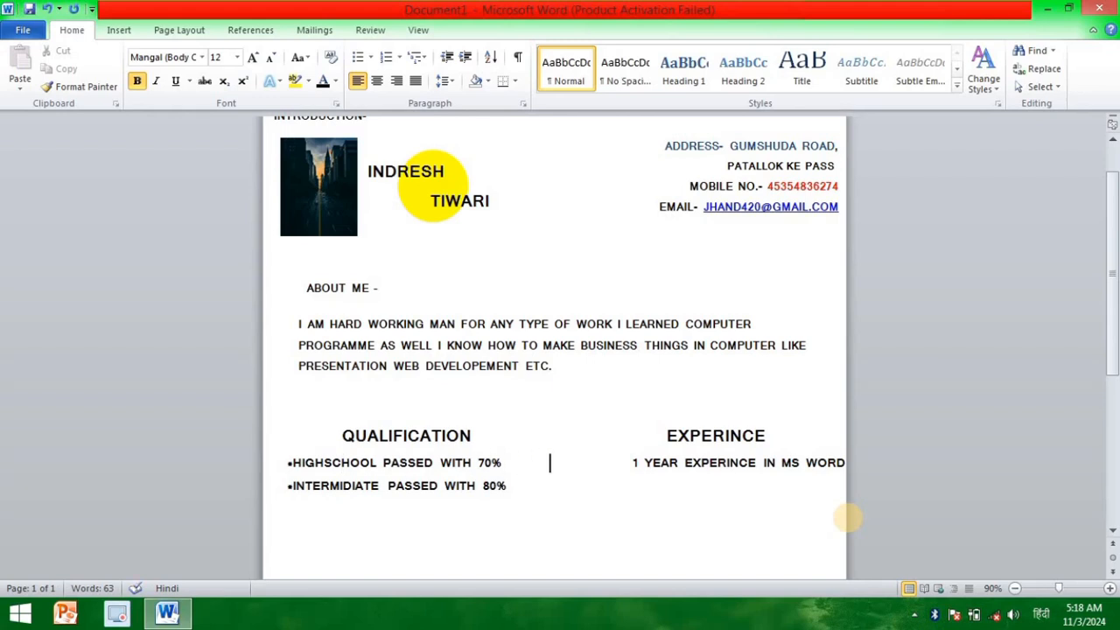
Step: Insert a bullet character in front of "1 YEAR EXPERINCE IN MS WORD"
key(Right)
key(Right)
key(Right)
key(Right)
key(Right)
key(Right)
key(Right)
key(Right)
key(Right)
key(Right)
key(Right)
key(Right)
key(Right)
key(Right)
text(()
key(BackSpace)
text(()
key(BackSpace)
text(()
key(BackSpace)
text(•)
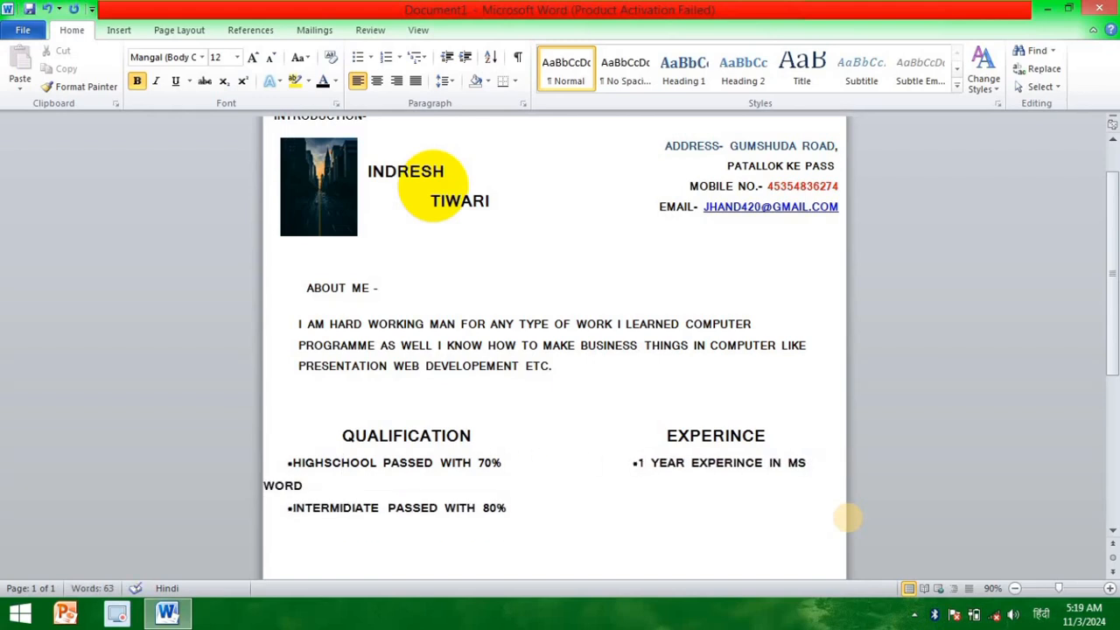
Step: Shift the two qualification entries and the "QUALIFICATION" and "EXPERINCE" heading line left so each fits on one line
key(Left)
key(Left)
key(Left)
key(Left)
key(Left)
key(Left)
key(Left)
key(Left)
key(Left)
key(BackSpace)
key(BackSpace)
key(Down)
key(BackSpace)
key(BackSpace)
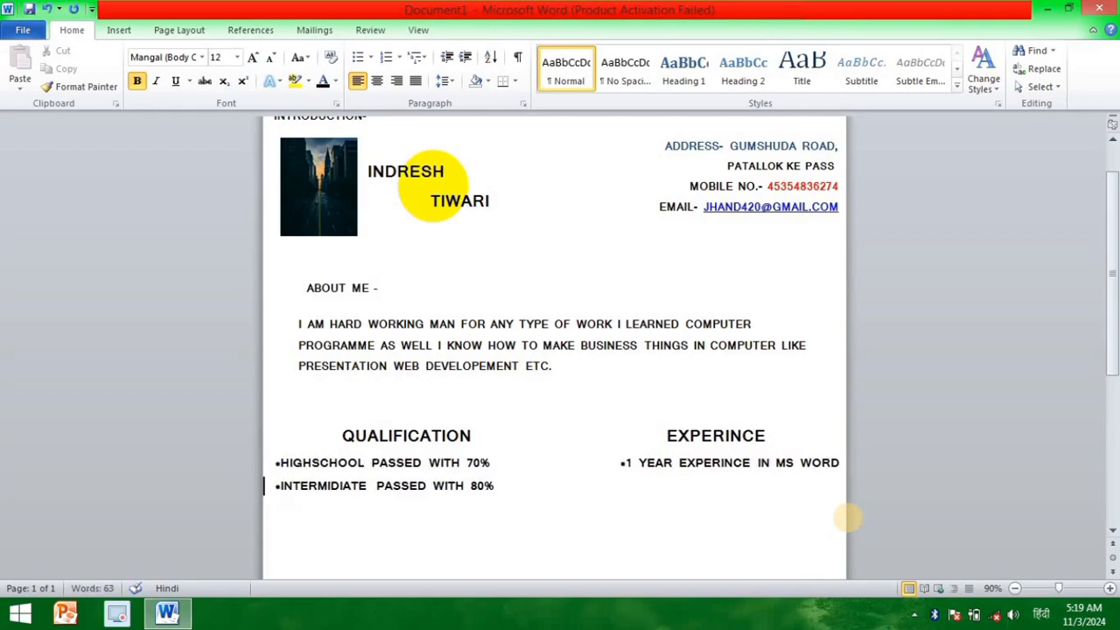
key(Up)
key(BackSpace)
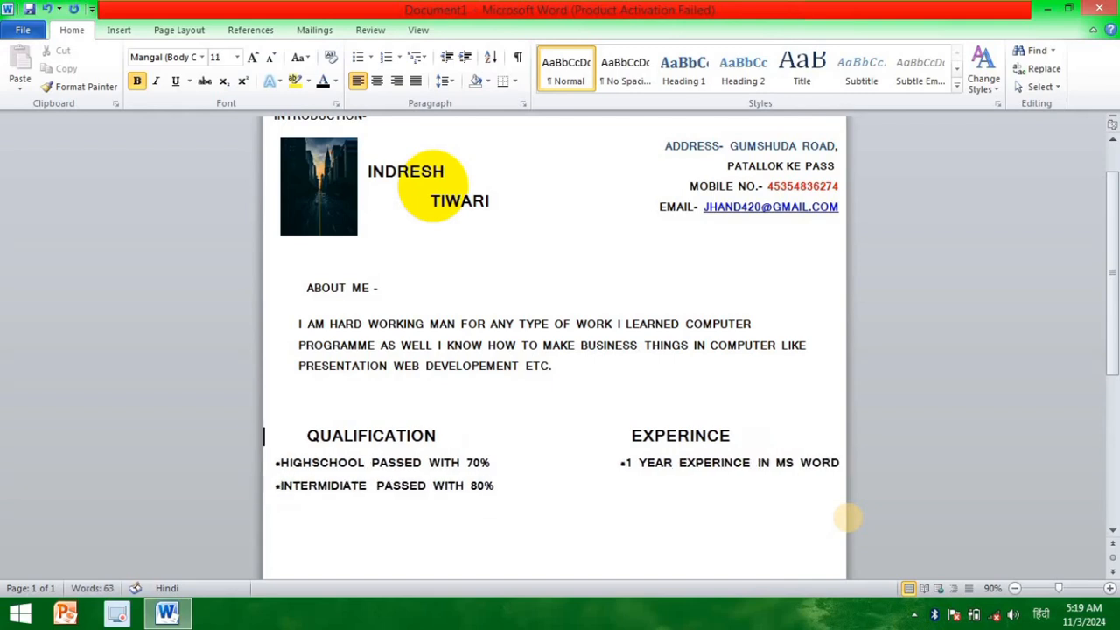
Step: Add the bulleted entry "1 YEAR EXPERINCE IN CODING" under the MS Word experience, on the intermediate line
key(Right)
key(Right)
key(Right)
key(Right)
key(Right)
key(Right)
key(Right)
key(Right)
key(Right)
key(Right)
key(Right)
key(Right)
key(Right)
key(Right)
key(Right)
key(Right)
key(Right)
key(Right)
key(Right)
key(Right)
key(Tab)
key(Tab)
key(Tab)
key(Tab)
key(Tab)
text(•)
text(DGH)
key(BackSpace)
key(BackSpace)
key(BackSpace)
text(1 YEAR)
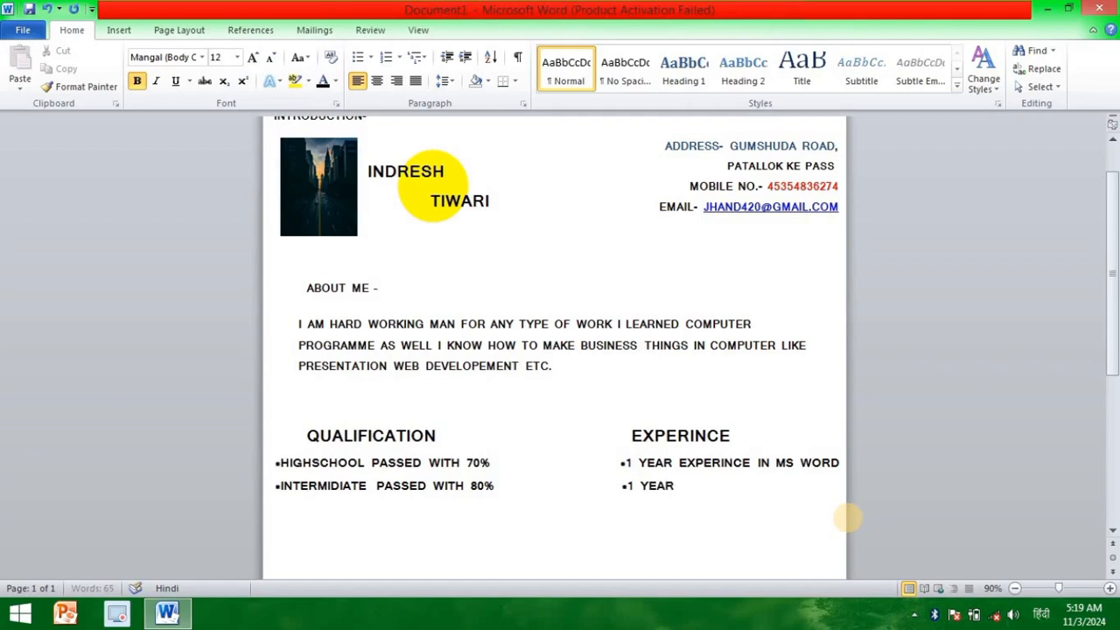
text( EXPERINCE IN CODING)
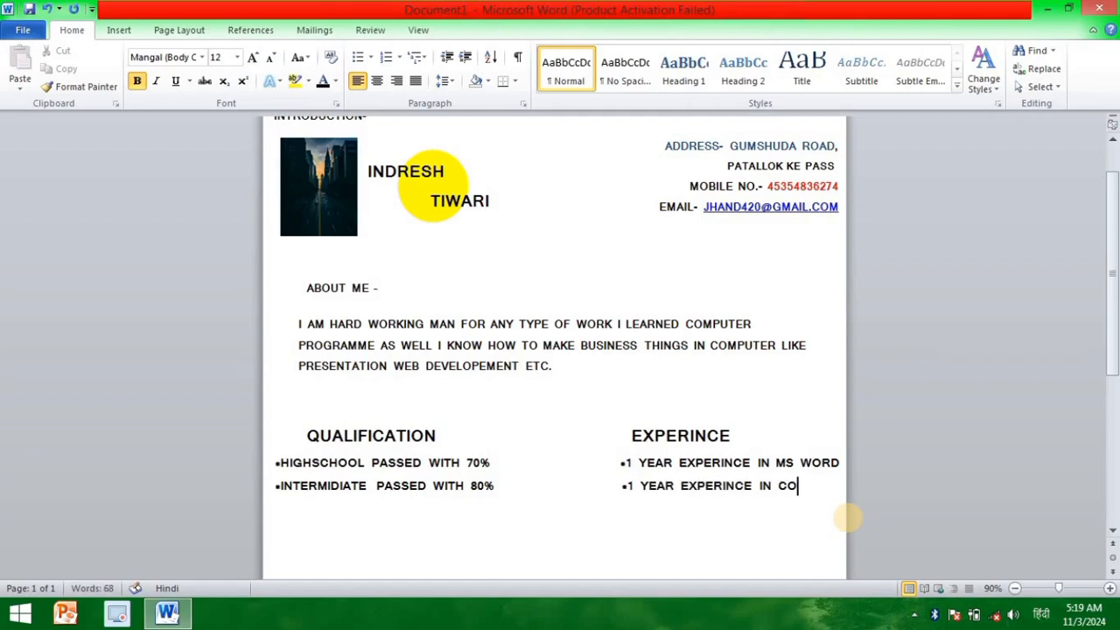
Step: Start a third bulleted qualification line and put a space after the bullets of the existing entries, keeping the experience column aligned
key(Return)
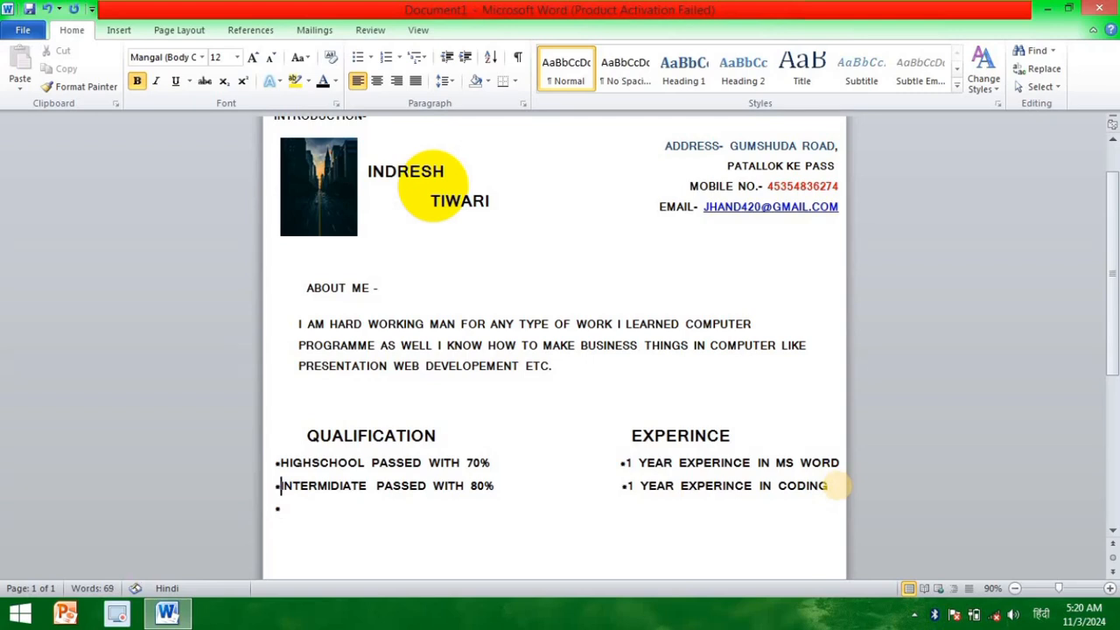
key(Up)
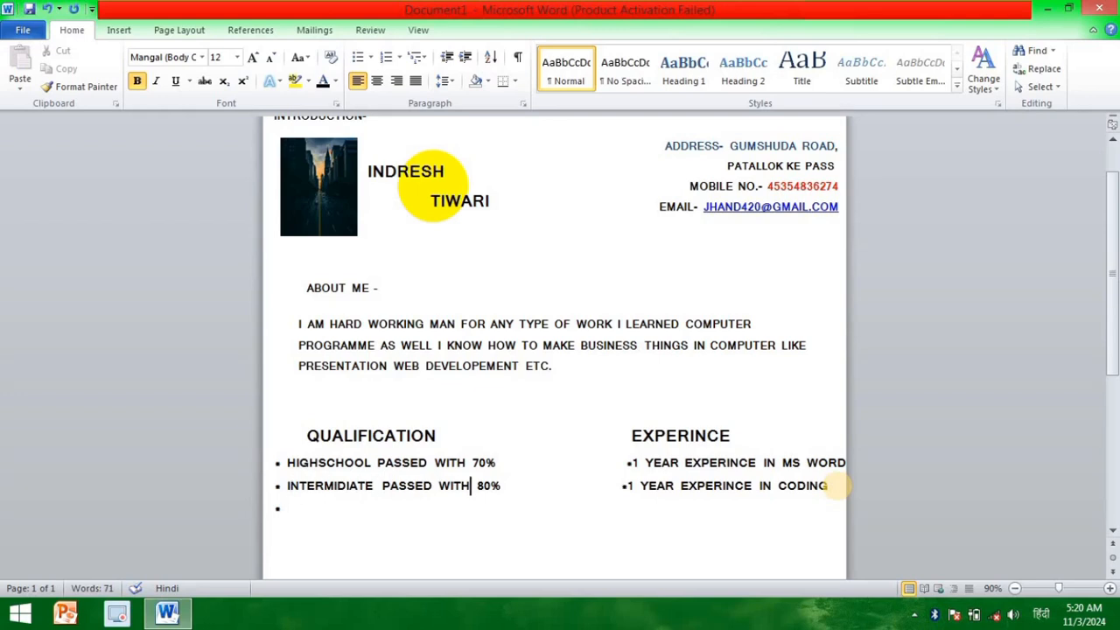
key(BackSpace)
key(Up)
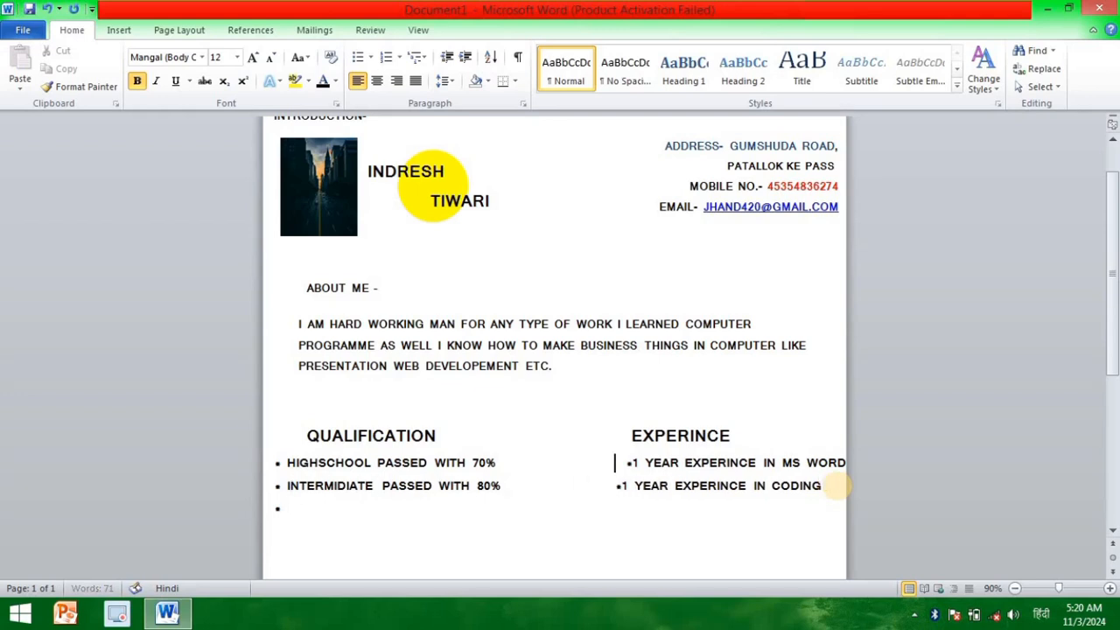
key(BackSpace)
key(BackSpace)
key(Down)
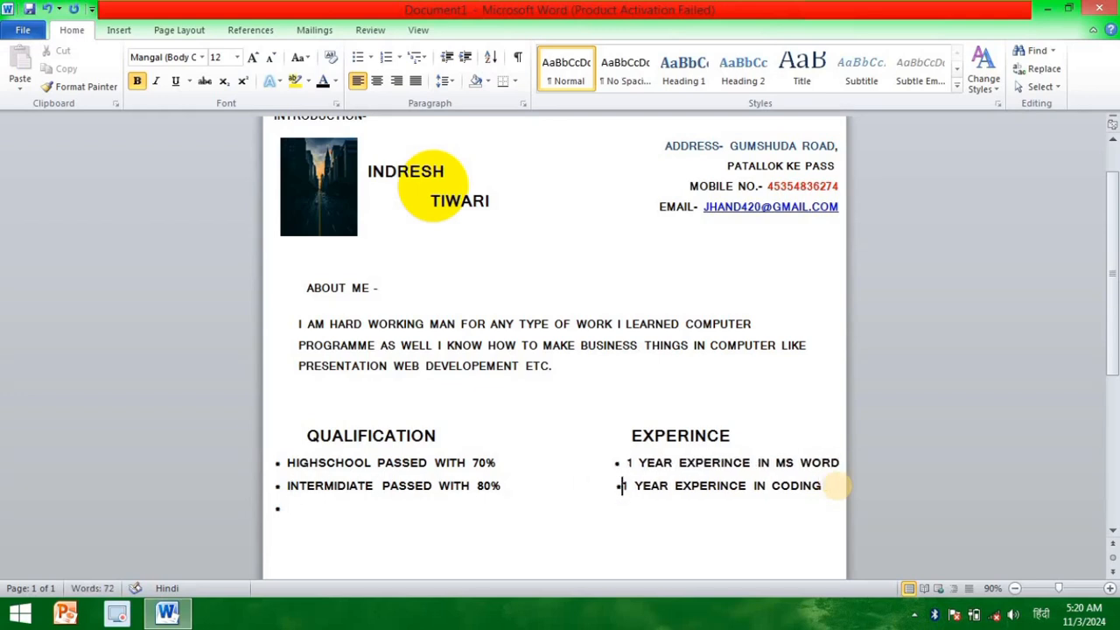
key(Down)
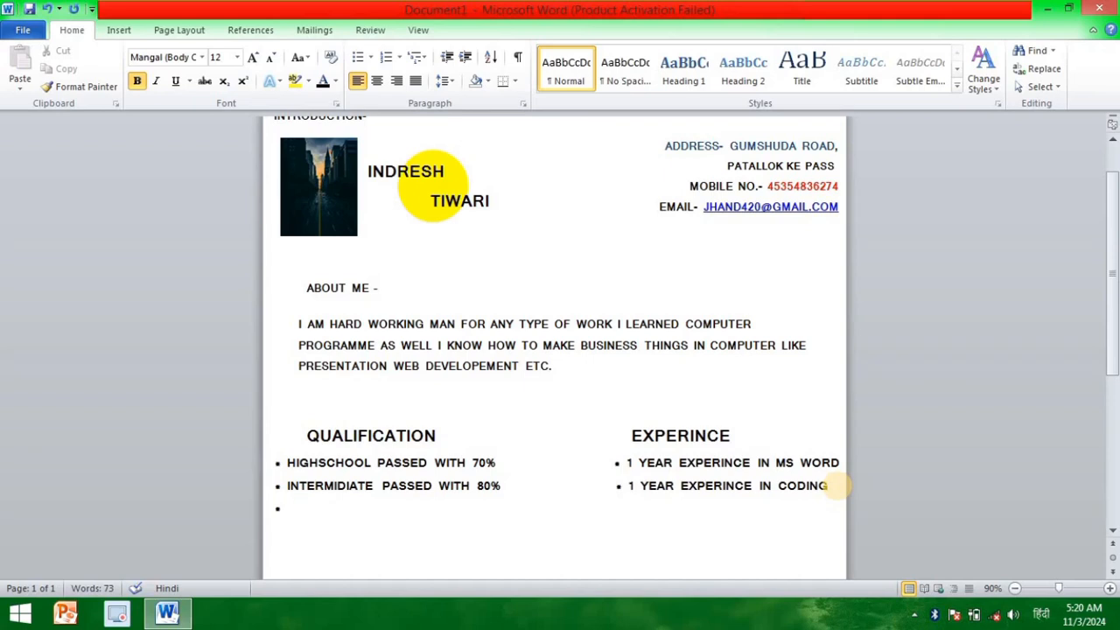
Step: Enter "BSC COMPLETED" as the third bulleted qualification
text(BSC COMPELE)
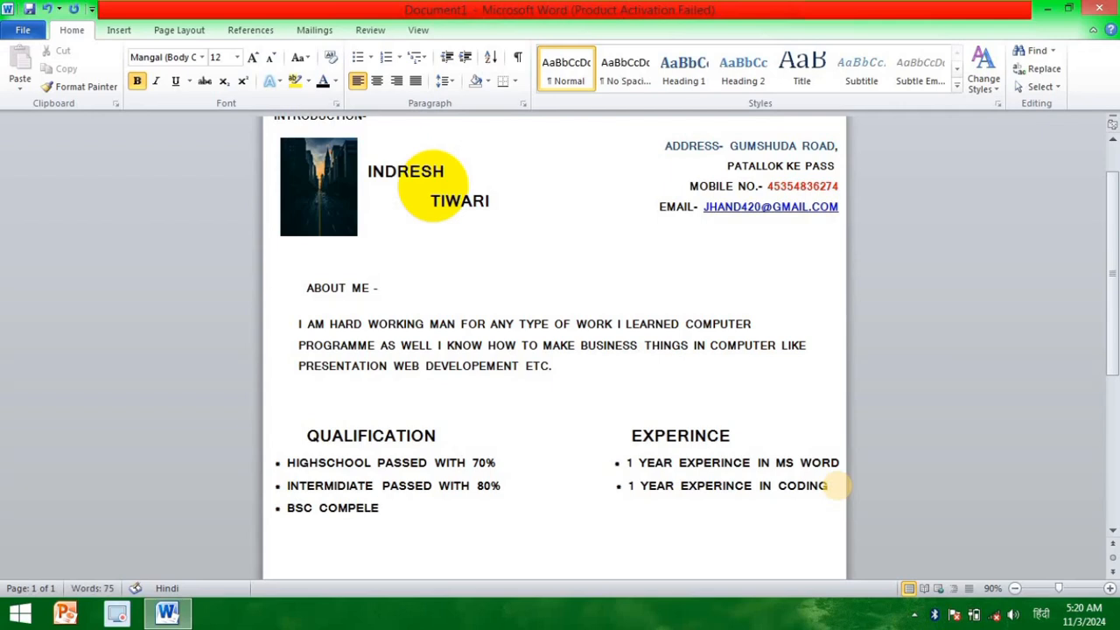
key(BackSpace)
Step: Add "O LEVEL COMPLETED" as the fourth bulleted qualification on a new line
key(BackSpace)
key(BackSpace)
text(LETE)
click(831, 486)
key(Return)
text(1)
key(BackSpace)
text(O LEVEL)
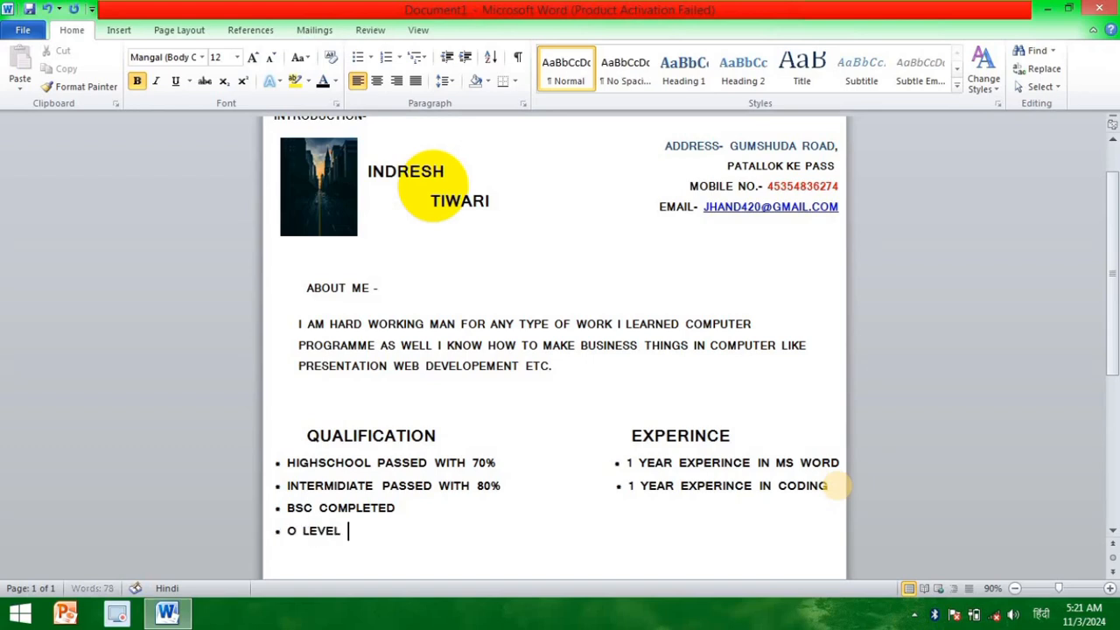
text( CO)
text(ETER)
key(BackSpace)
text(D)
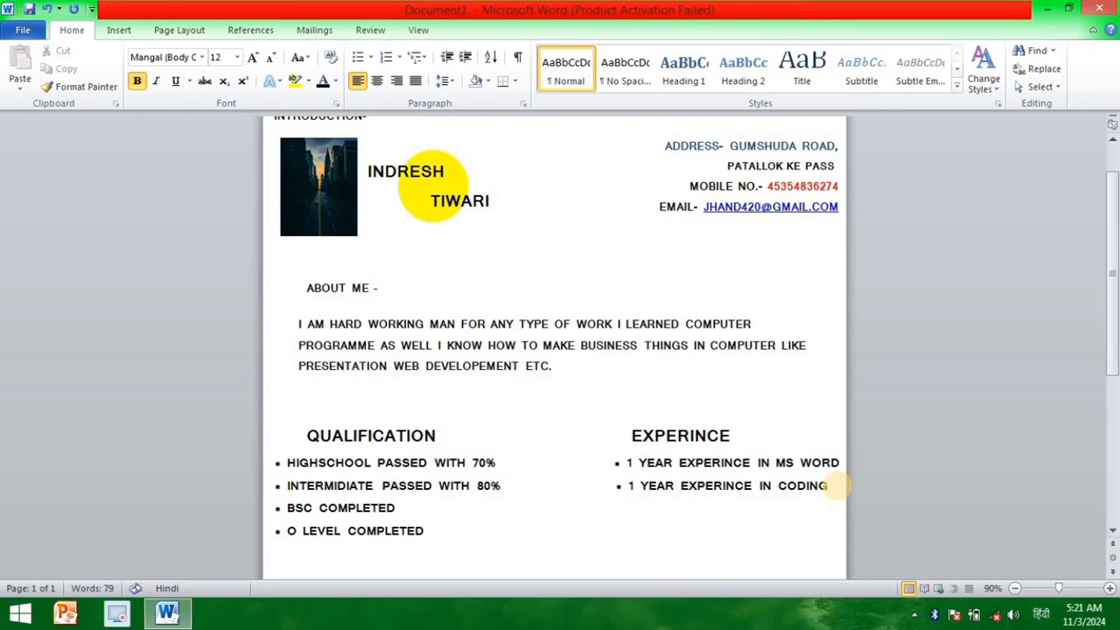
Step: Enter the heading "SKILLS" in size 22 below the qualification list
scroll(838, 486, down, 5)
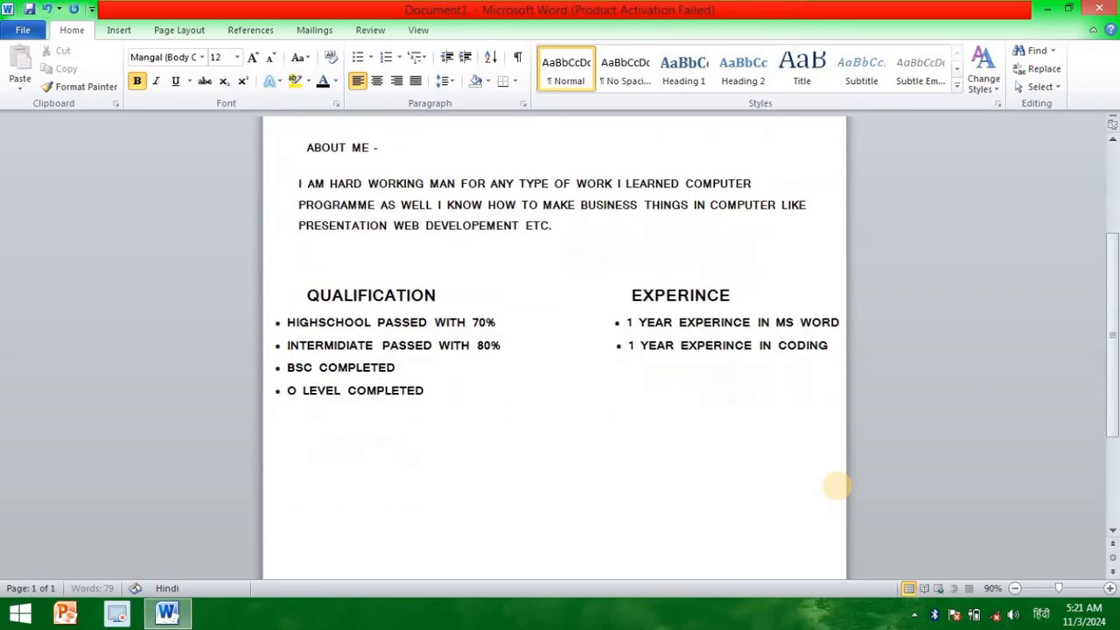
scroll(765, 472, up, 1)
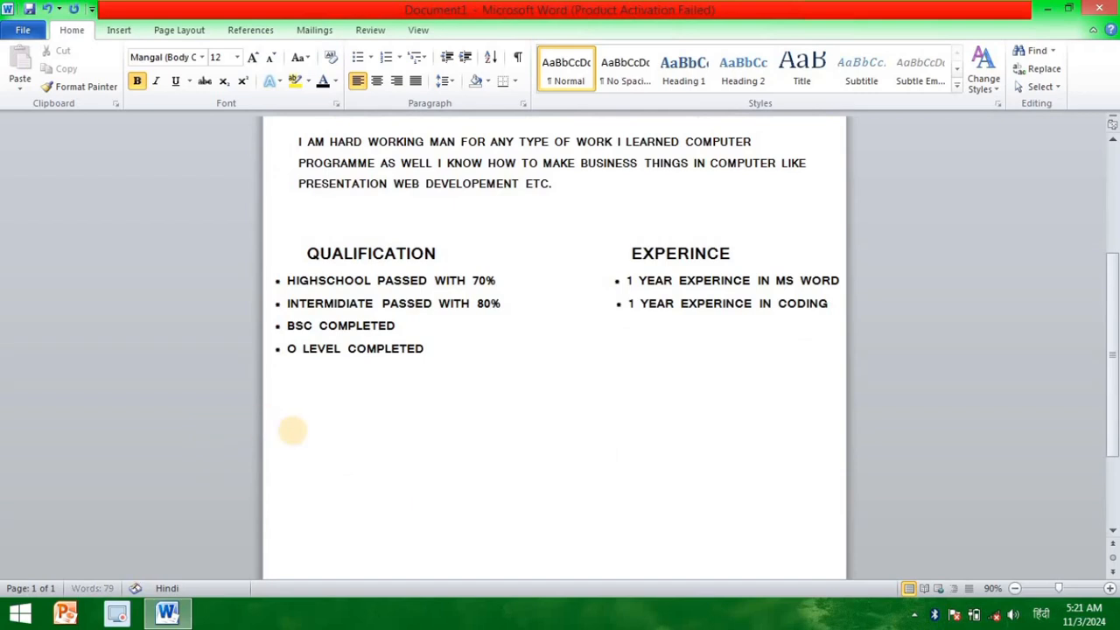
click(292, 429)
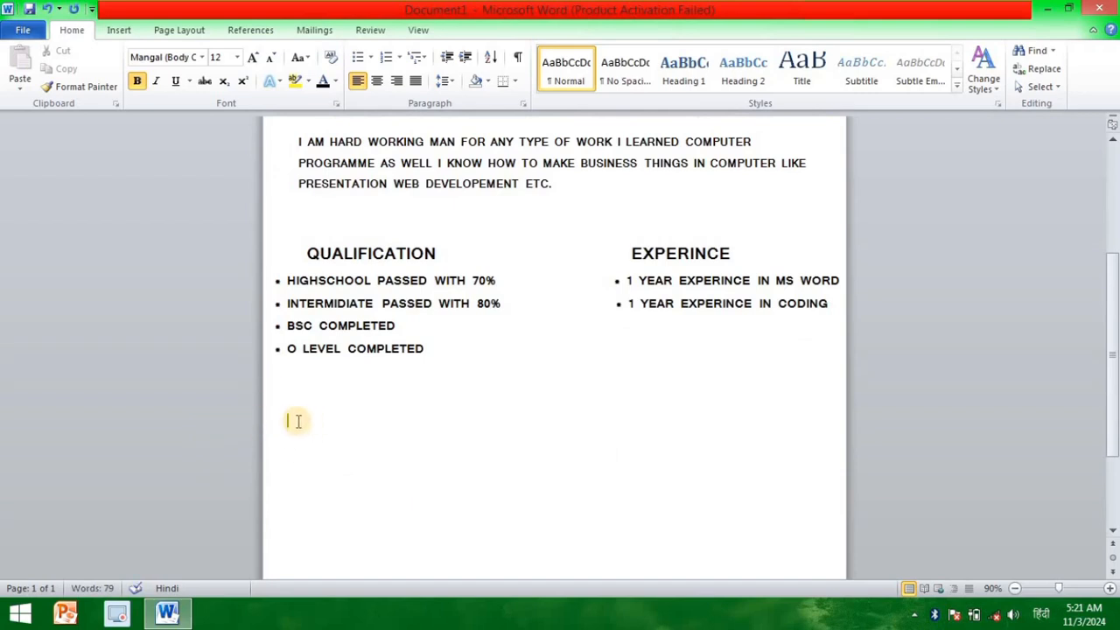
key(BackSpace)
key(BackSpace)
key(BackSpace)
text(SKILLD)
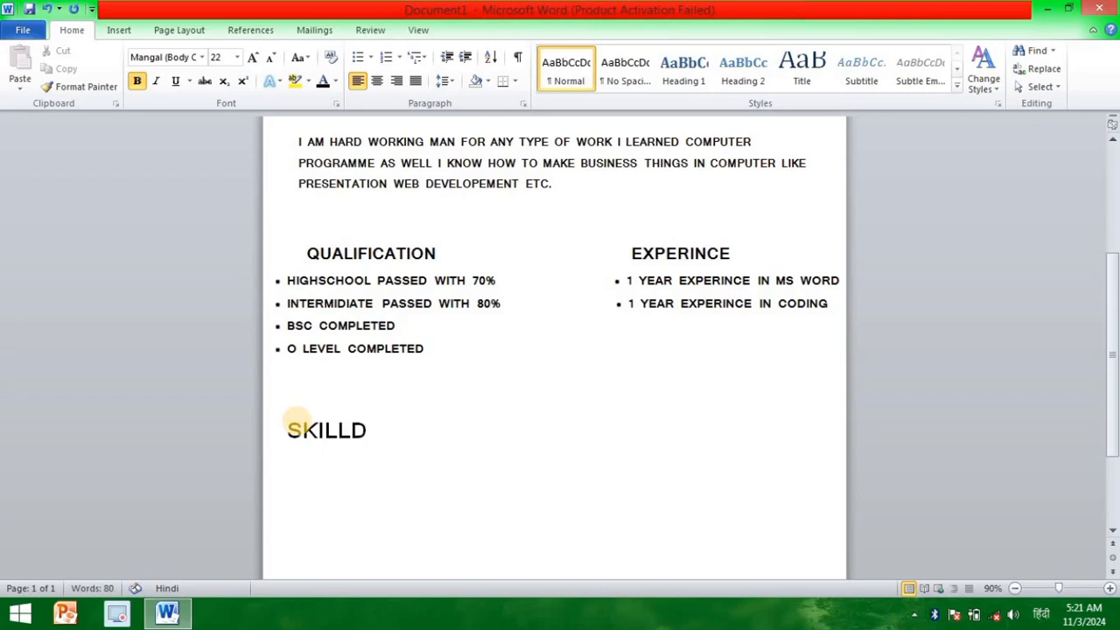
key(BackSpace)
text(S-)
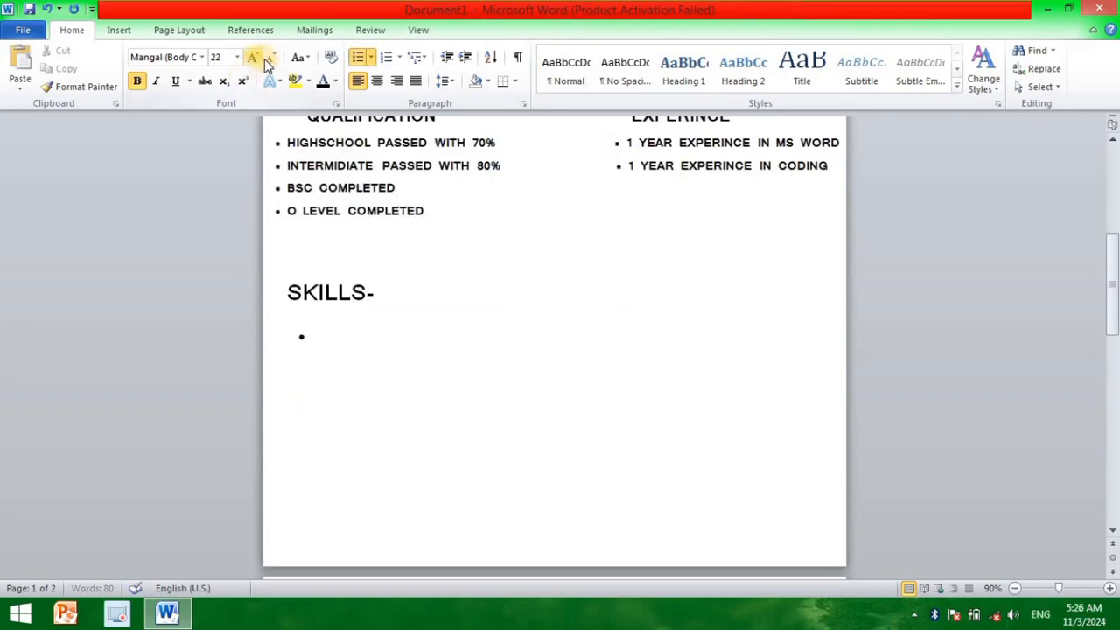
Step: Enter "MS OFFICE" and "CODING" as the first two bulleted skills in size 16
click(265, 59)
text(D)
key(BackSpace)
text(MS O)
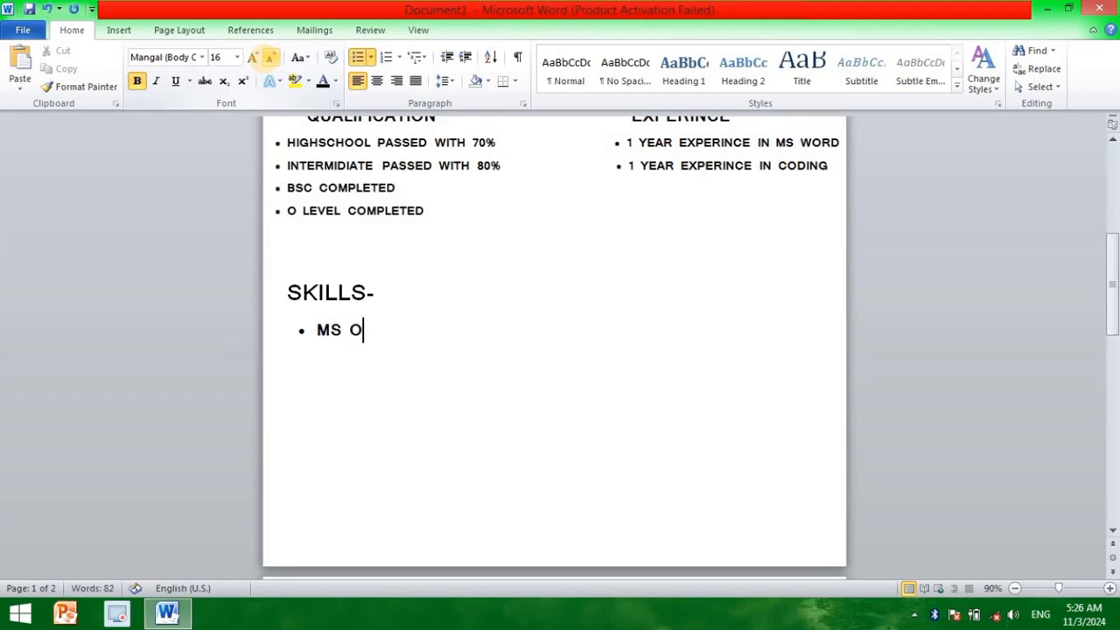
text(FFICE)
key(Return)
text(CODING )
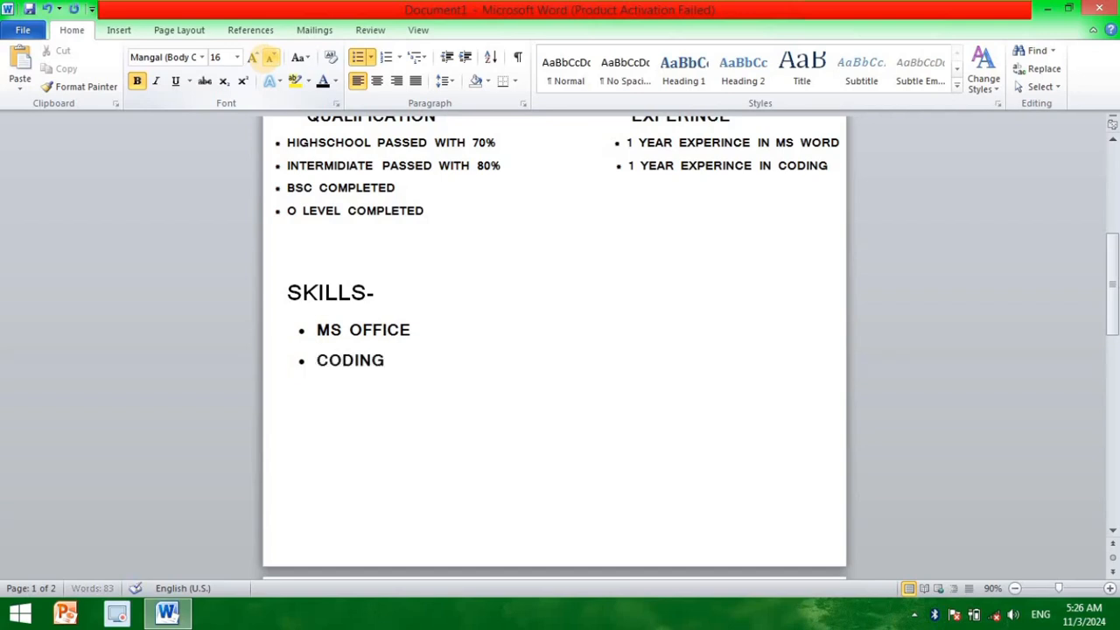
text(MARKETING)
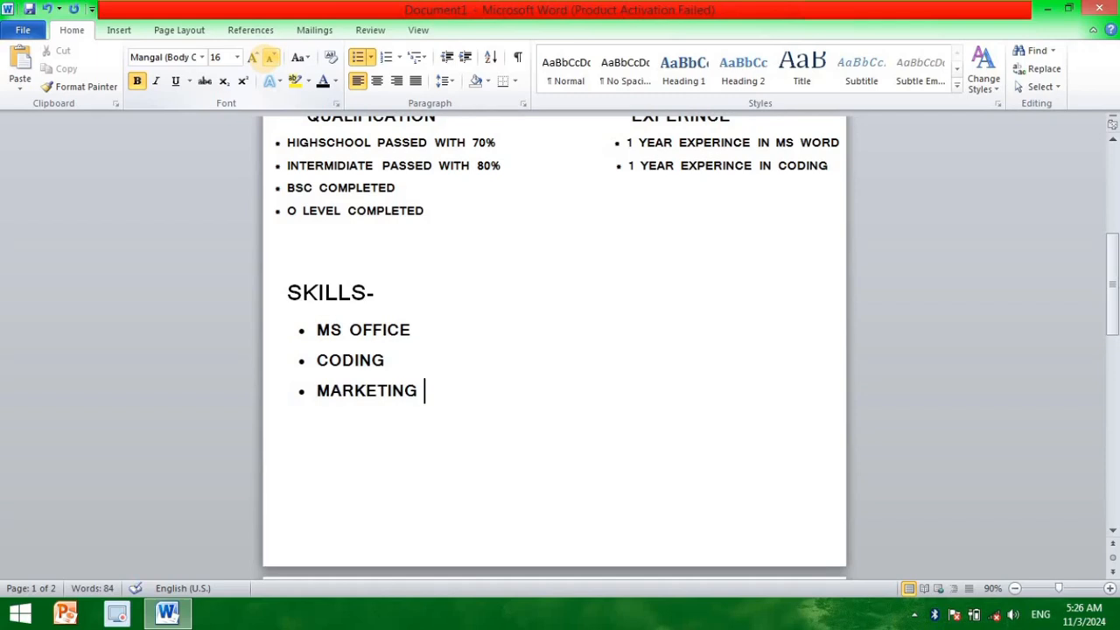
Step: Add "MARKETING", "DATA ENTRY" and "SELLS MAN" as the remaining bullets of the skills list
key(Return)
text(DATA EN)
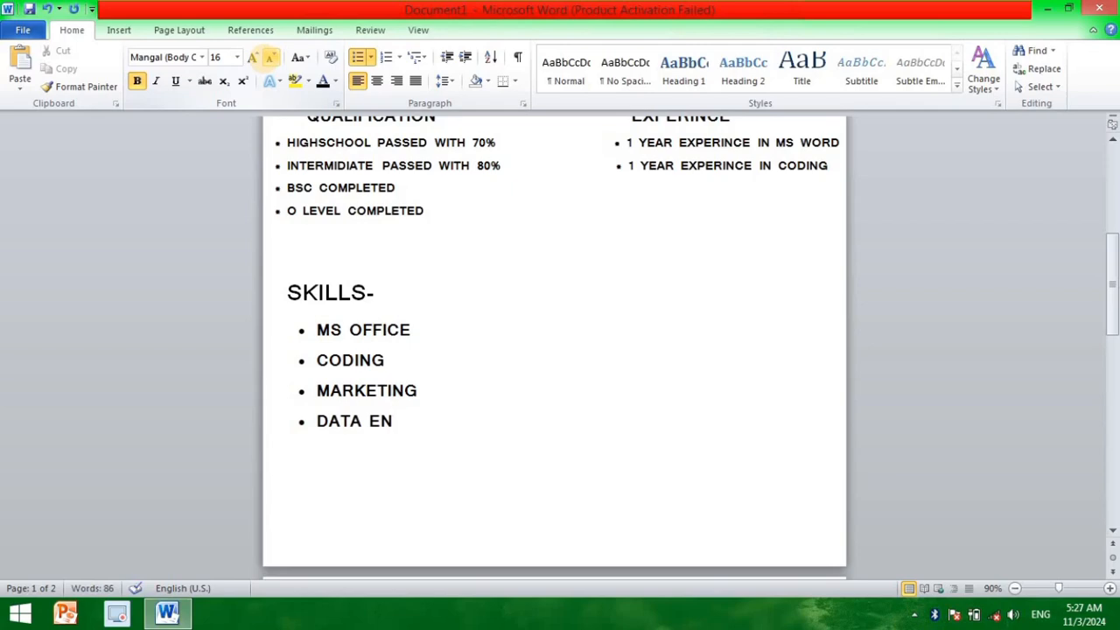
text(TRY)
key(Return)
text(SELLS MAN)
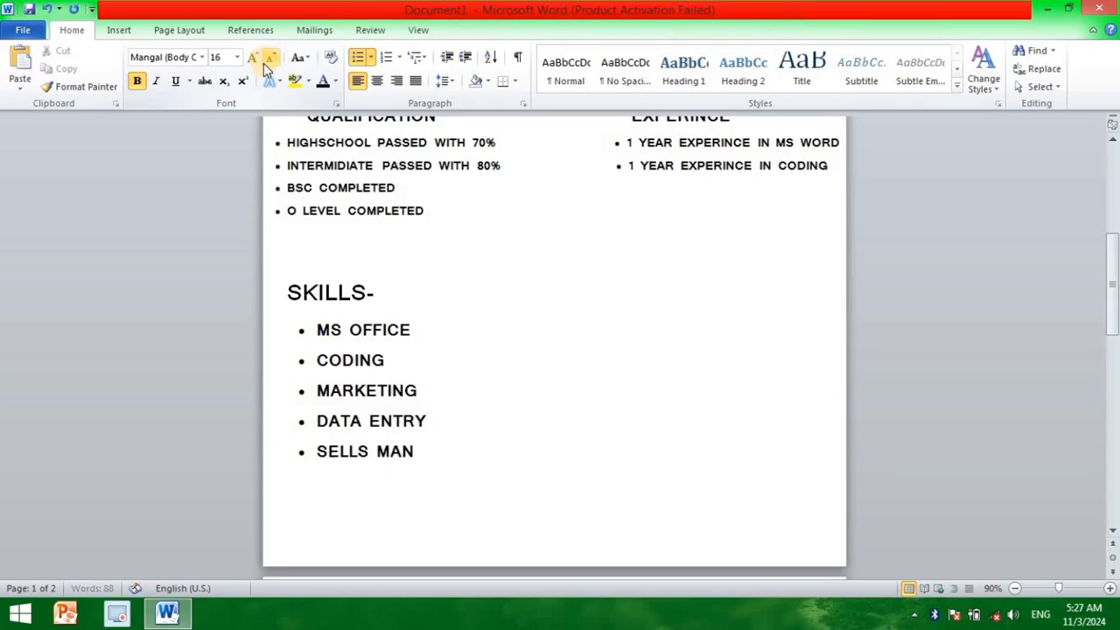
Step: Draw an oval about 3.79" wide and 3.75" high over the lower-right corner of the resume page
click(179, 31)
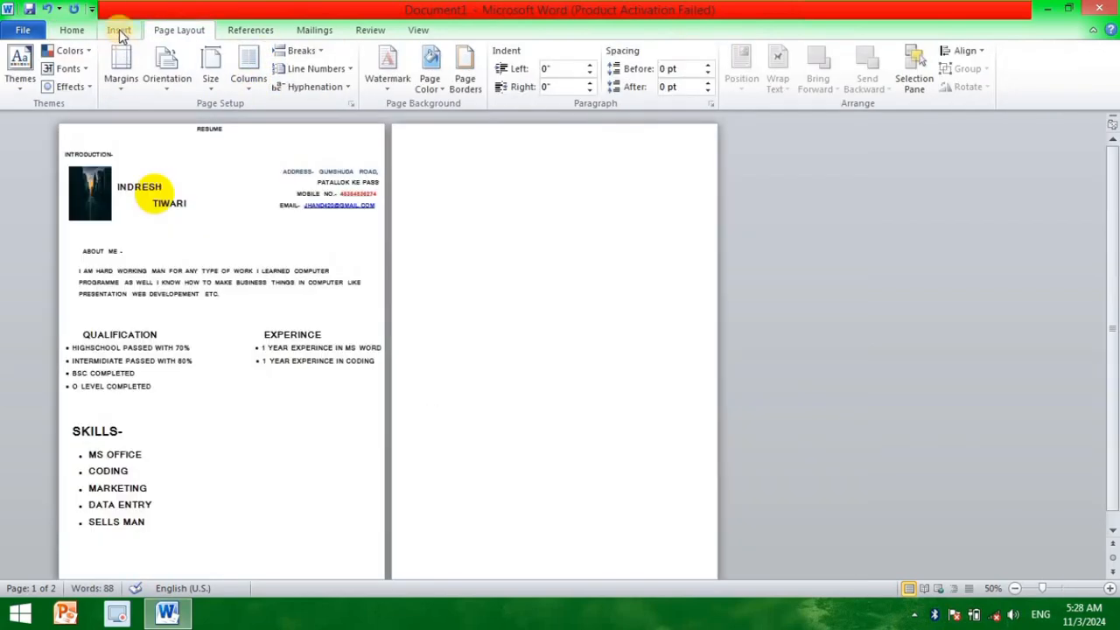
click(120, 32)
click(240, 69)
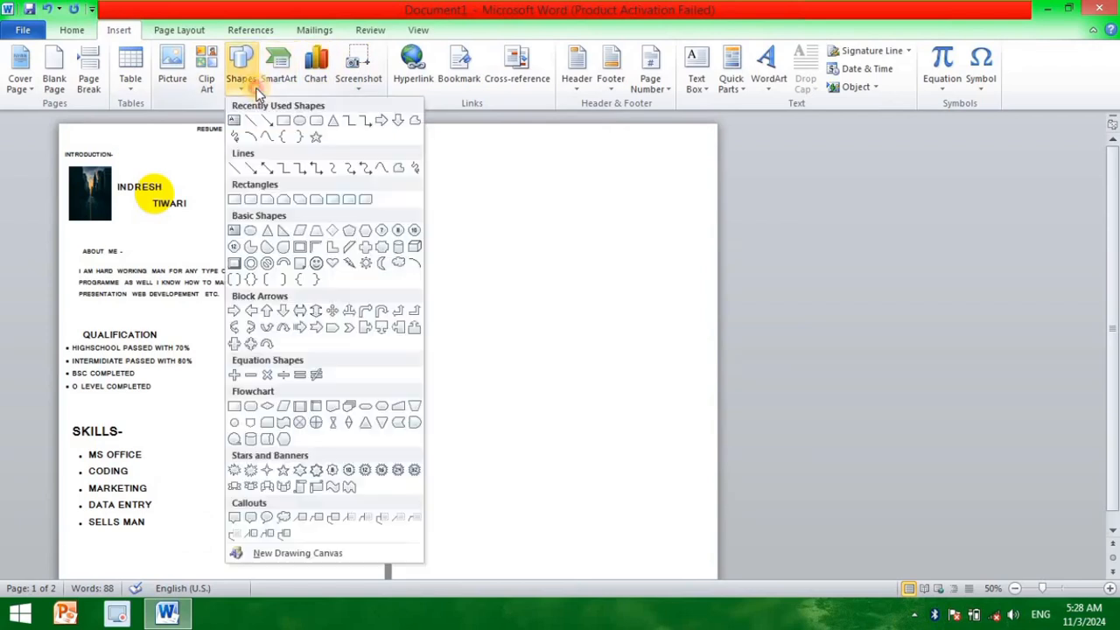
click(302, 118)
drag(262, 467, 400, 592)
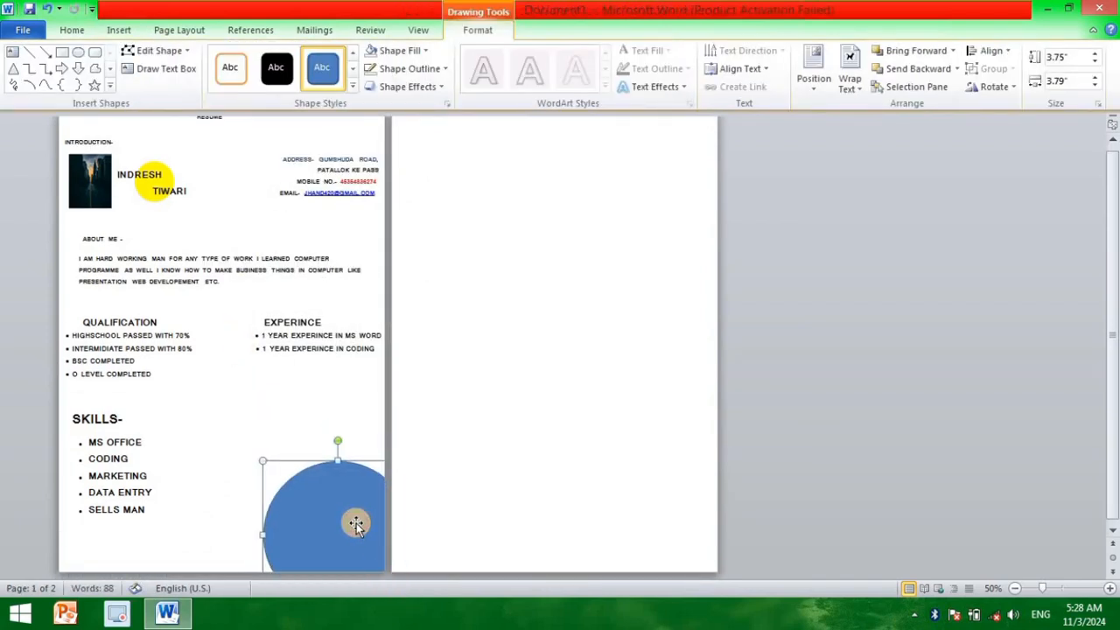